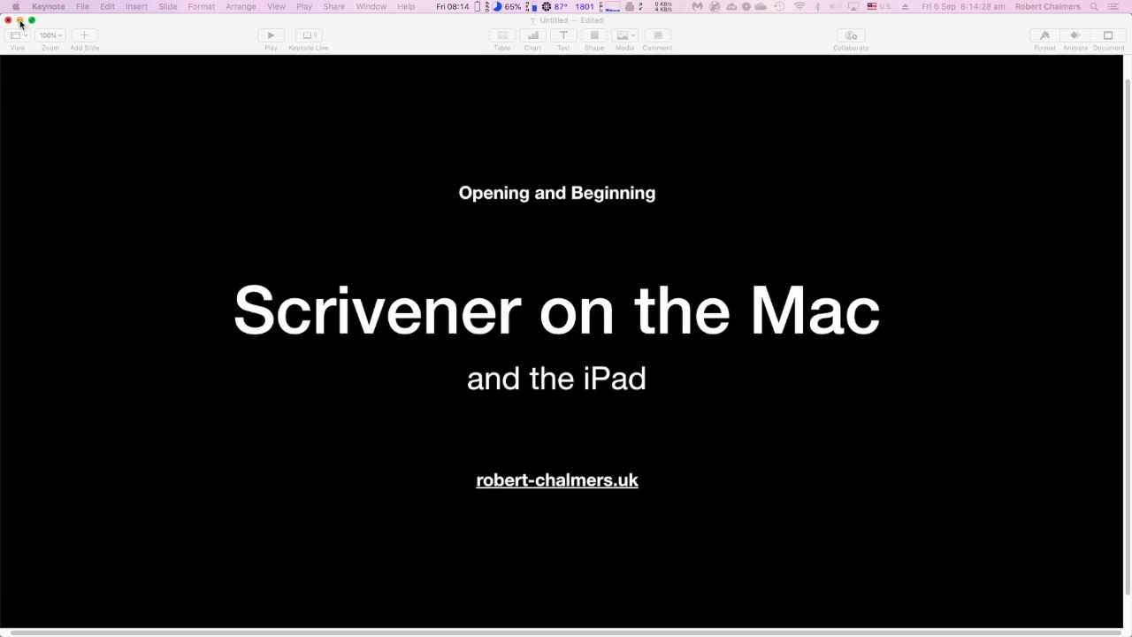
# - Minimize Keynote, nudge the Project Templates window, and open Scrivener's General preferences
pyautogui.click(20, 20)
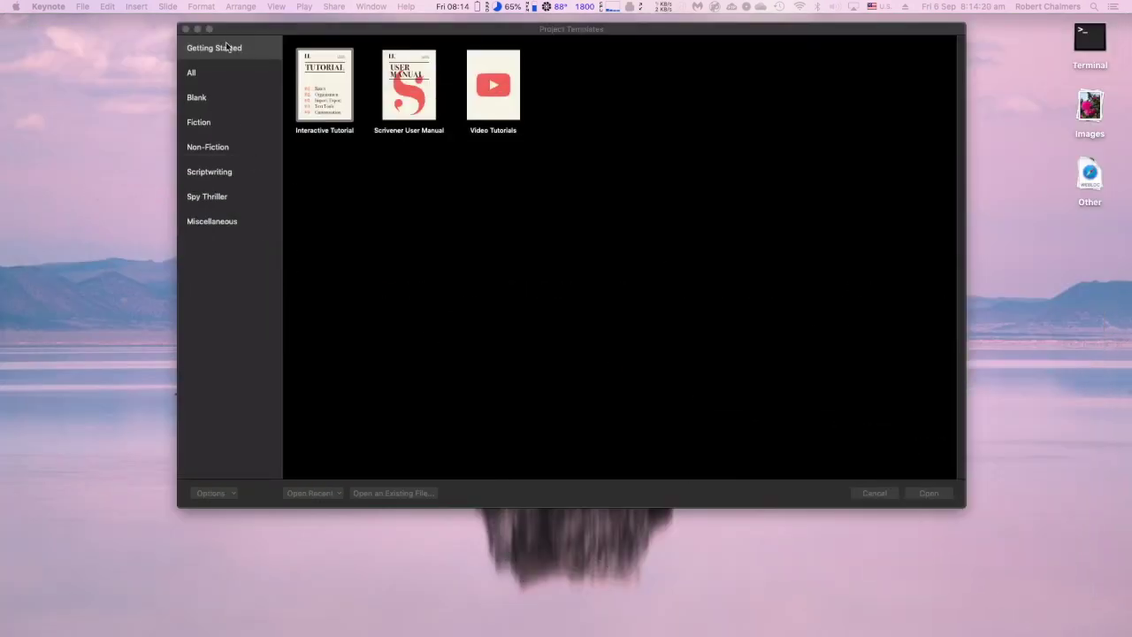
pyautogui.moveTo(248, 28); pyautogui.dragTo(231, 23)
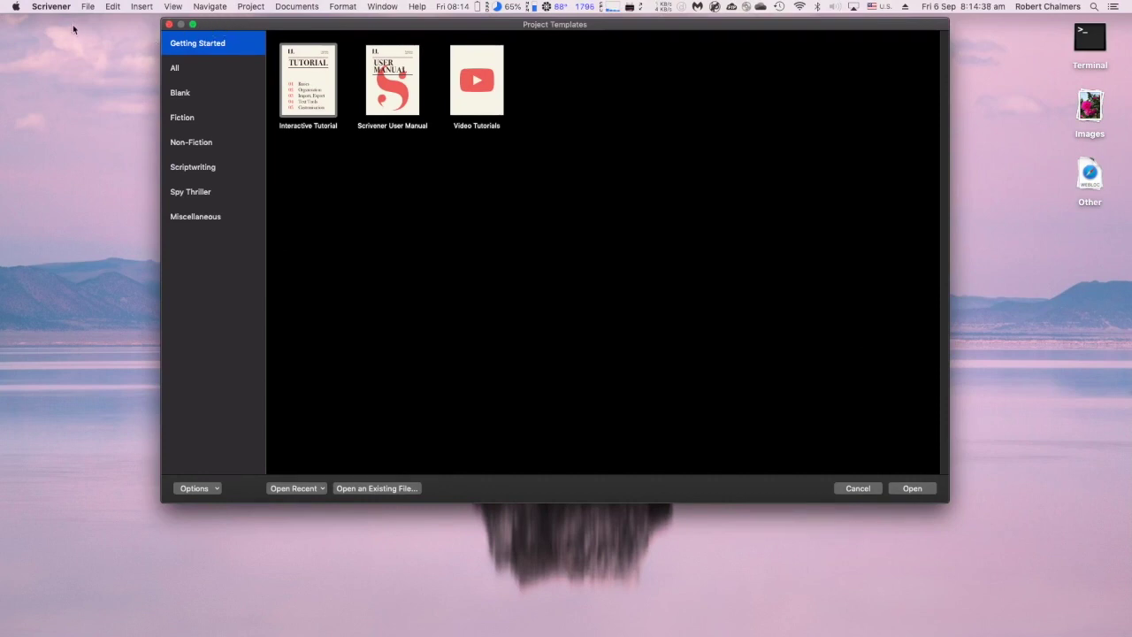
pyautogui.click(52, 9)
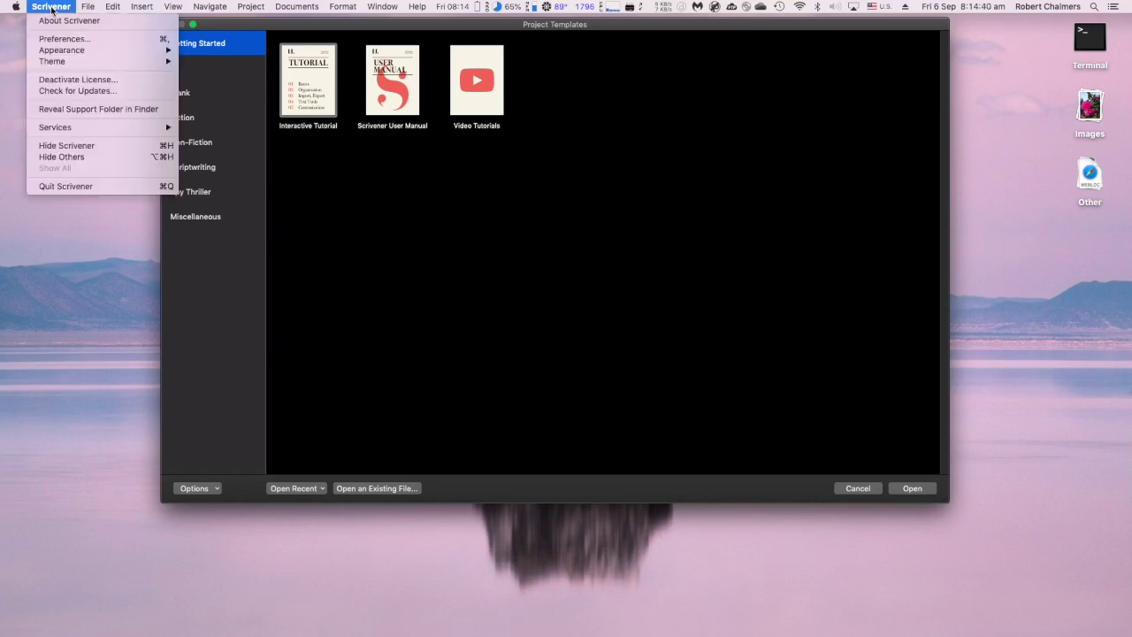
pyautogui.click(65, 39)
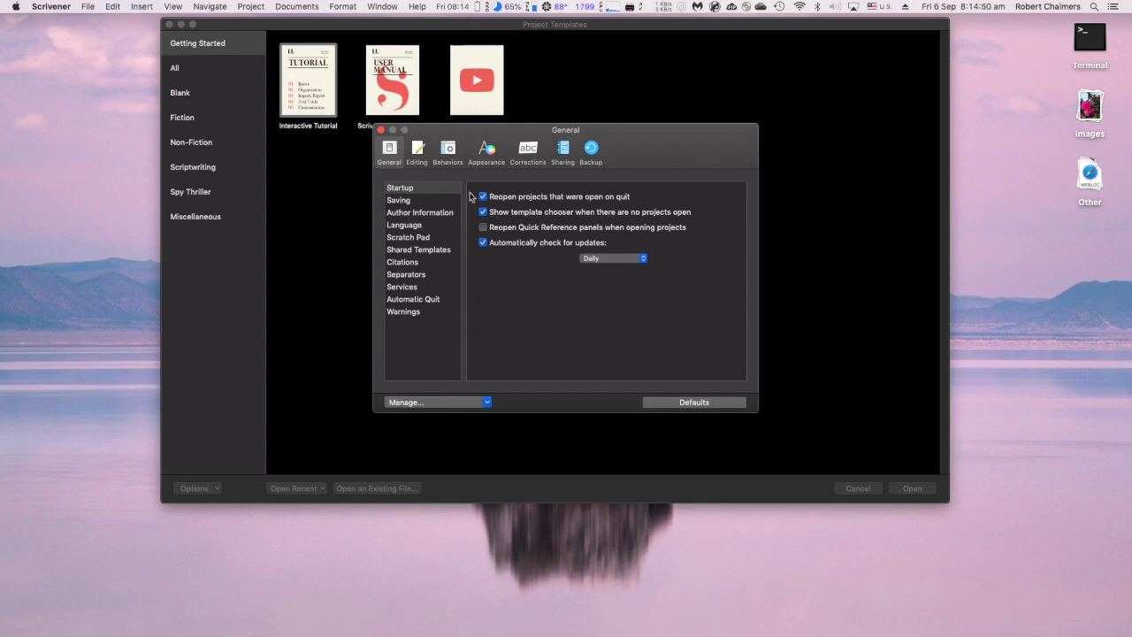
# - View the Startup settings, close Preferences, and browse the All and Getting Started templates
pyautogui.click(391, 153)
pyautogui.click(410, 188)
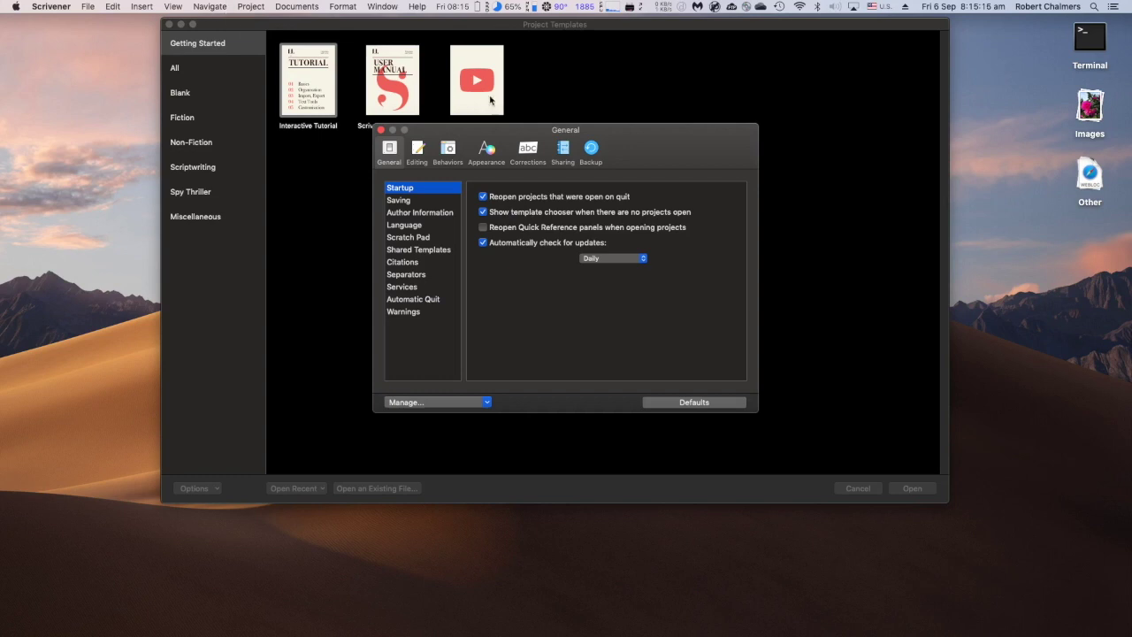
pyautogui.press('super+w')
pyautogui.click(195, 73)
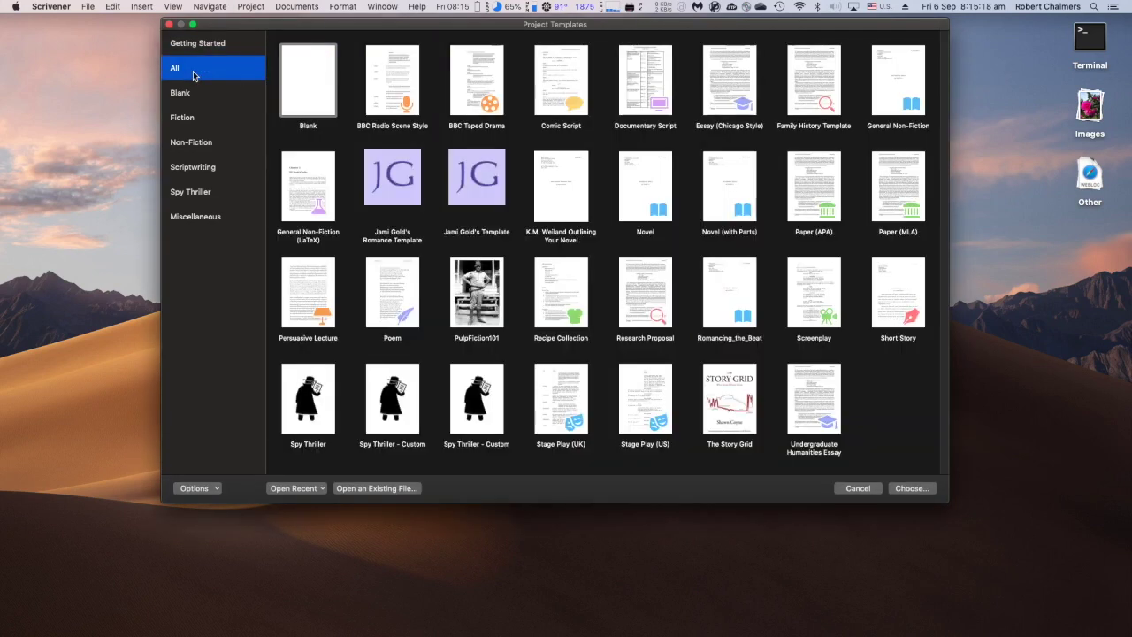
pyautogui.click(198, 46)
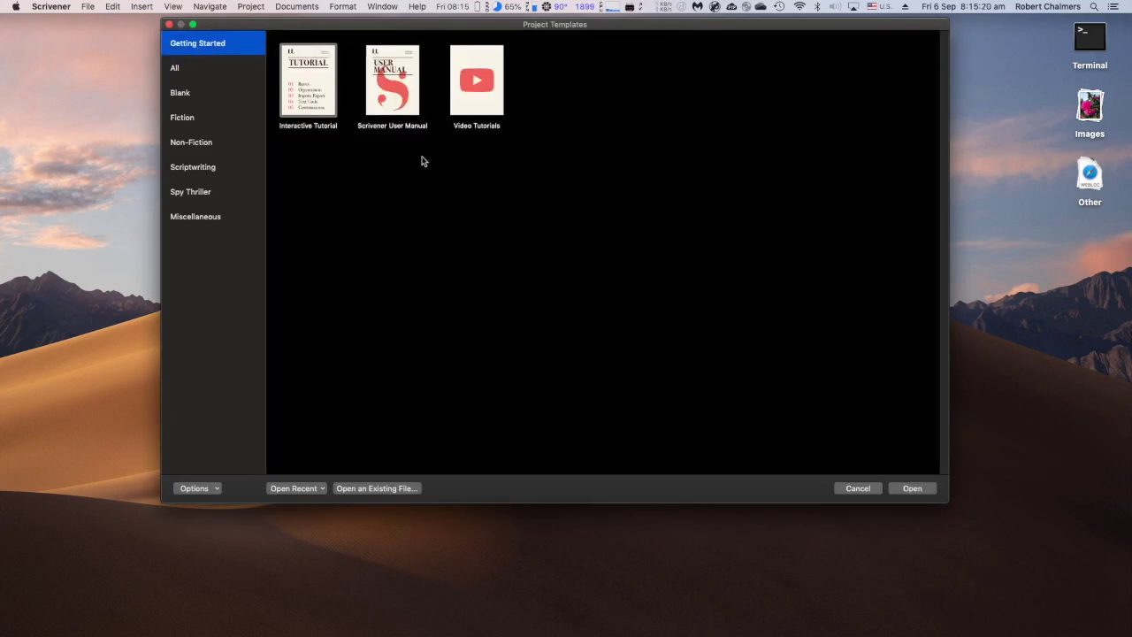
# - Reopen Preferences beside the templates window and show Saving, with auto-save after 2 seconds
pyautogui.click(59, 8)
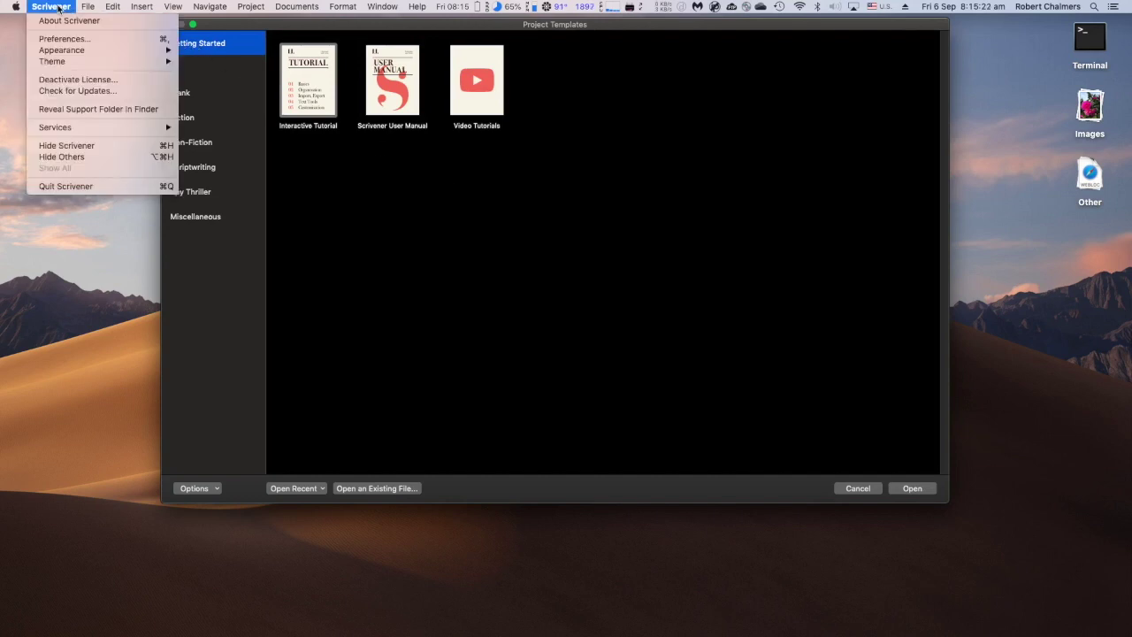
pyautogui.click(632, 28)
pyautogui.moveTo(631, 28); pyautogui.dragTo(624, 206)
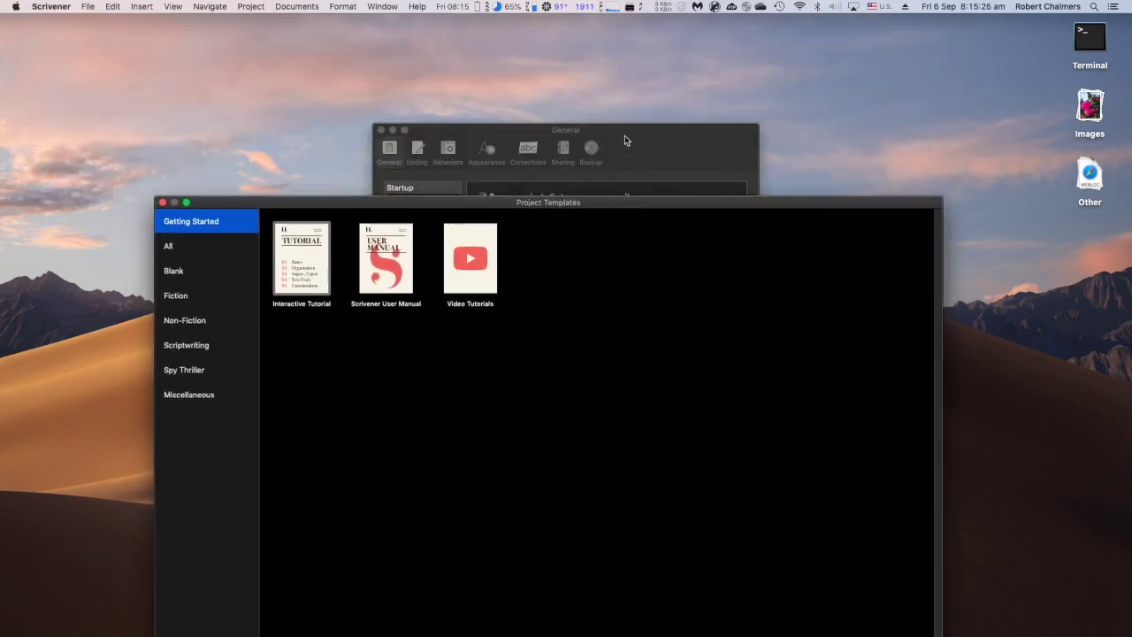
pyautogui.click(622, 132)
pyautogui.moveTo(622, 131); pyautogui.dragTo(834, 271)
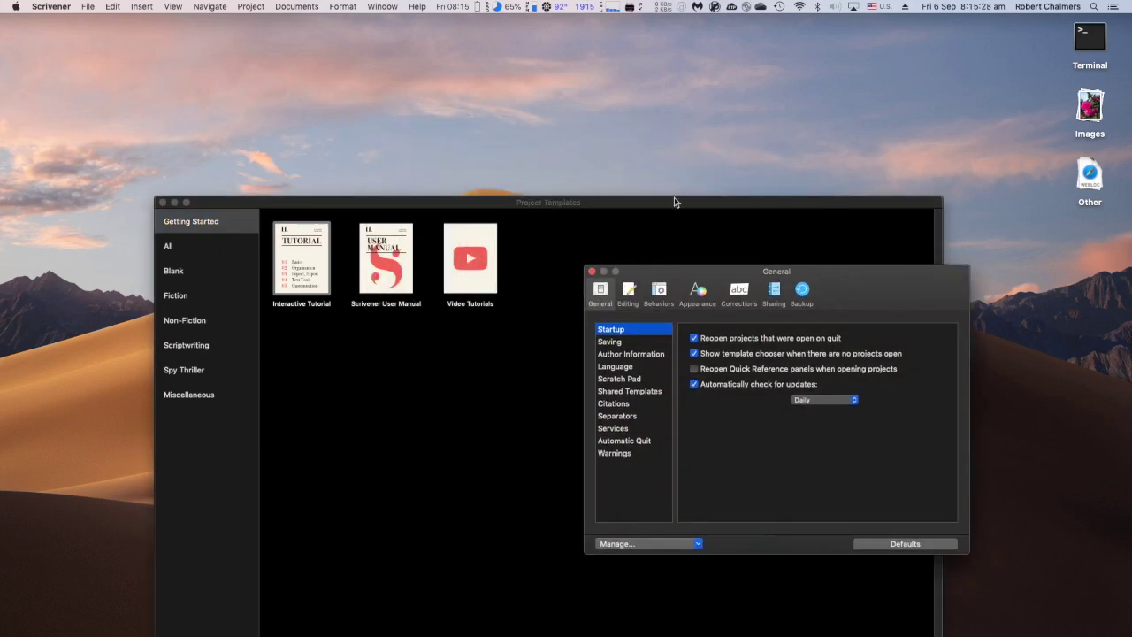
pyautogui.moveTo(674, 200); pyautogui.dragTo(585, 26)
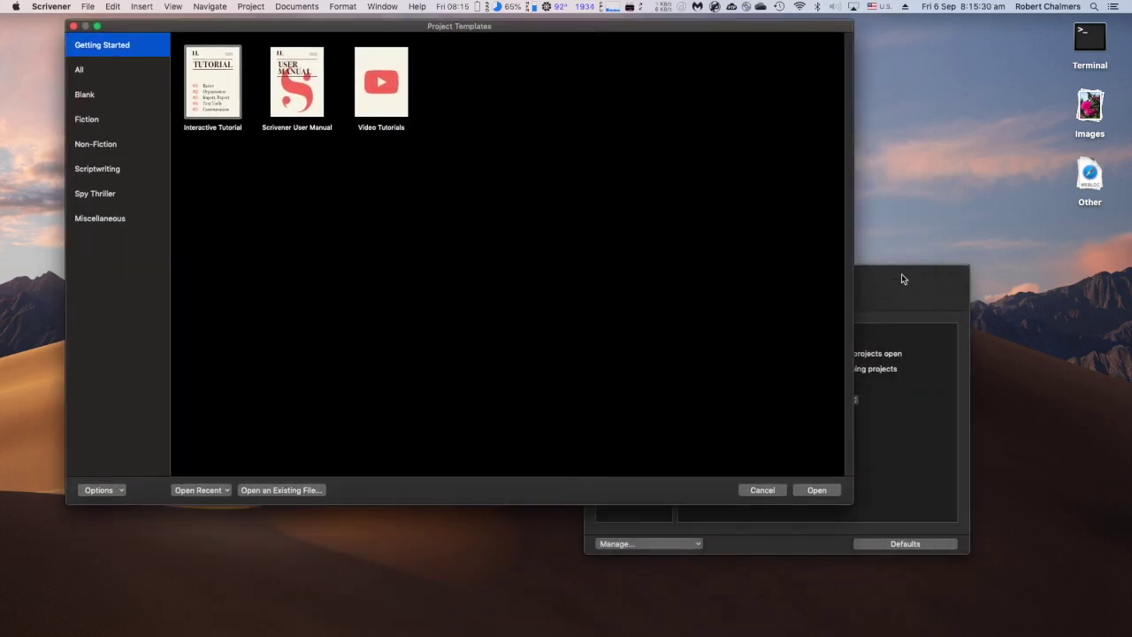
pyautogui.moveTo(901, 279); pyautogui.dragTo(748, 133)
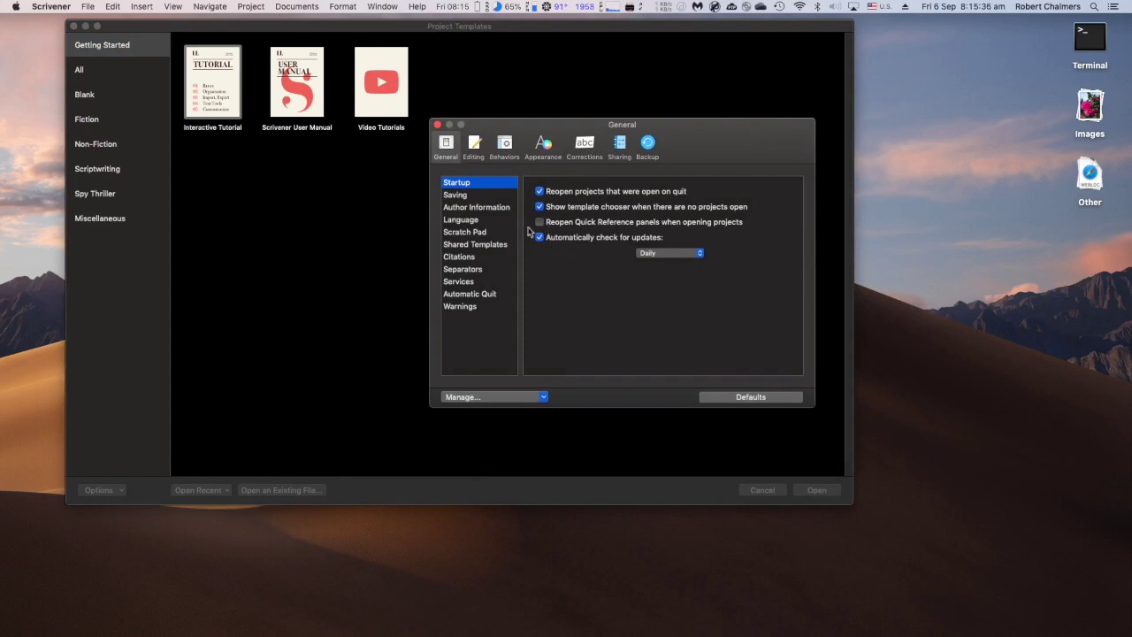
pyautogui.click(456, 196)
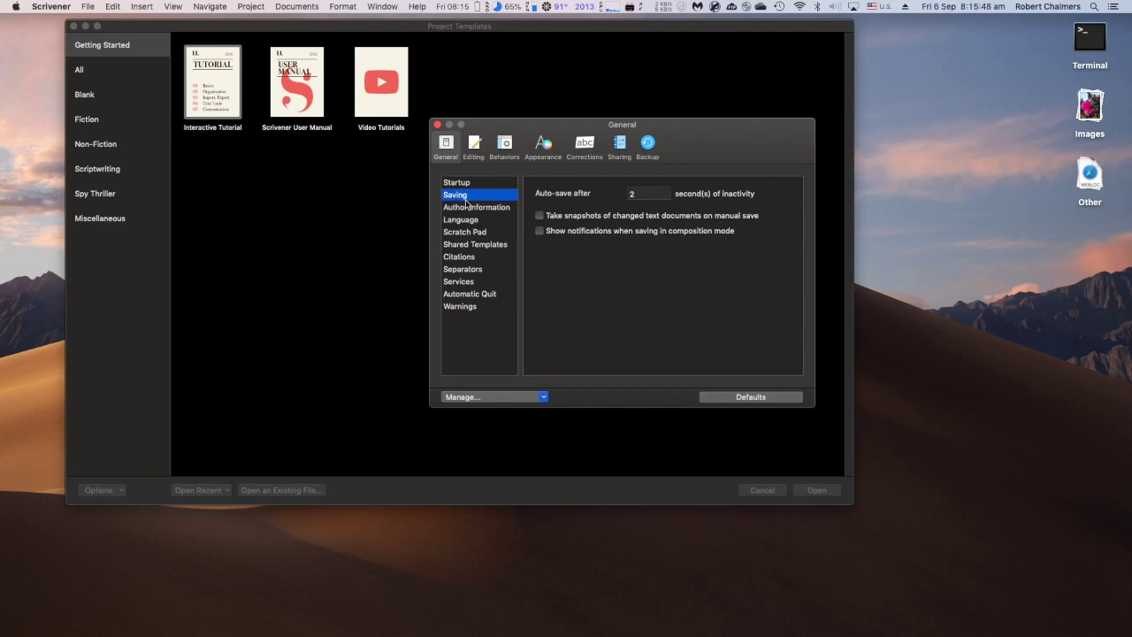
# - Browse the Author Information, Language, Scratch Pad and Shared Templates preference sections
pyautogui.click(485, 209)
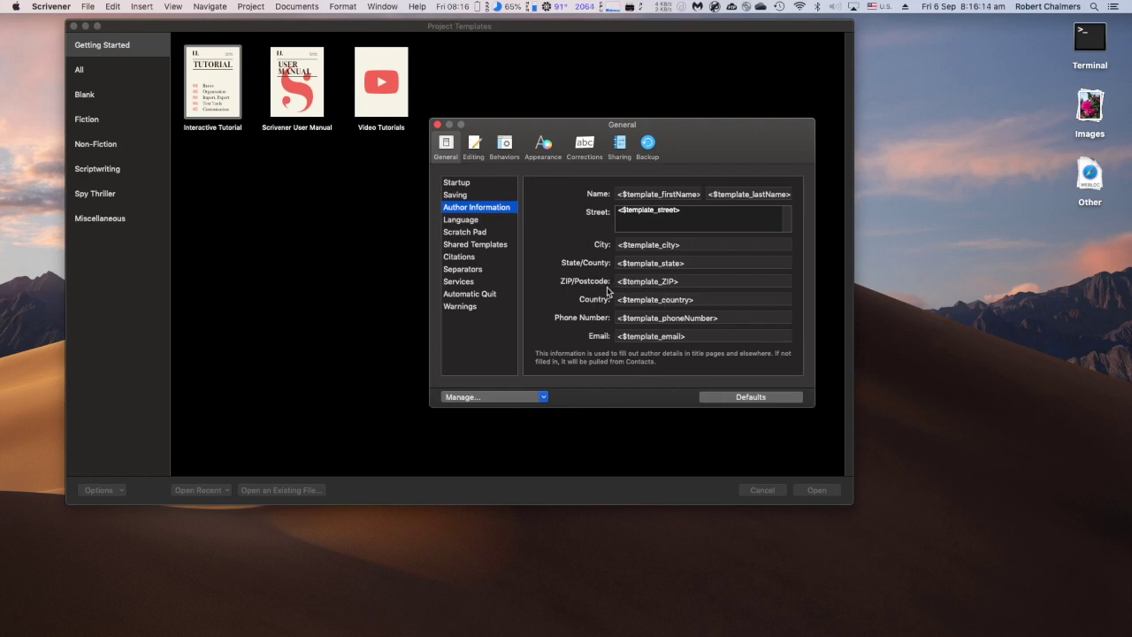
pyautogui.click(467, 221)
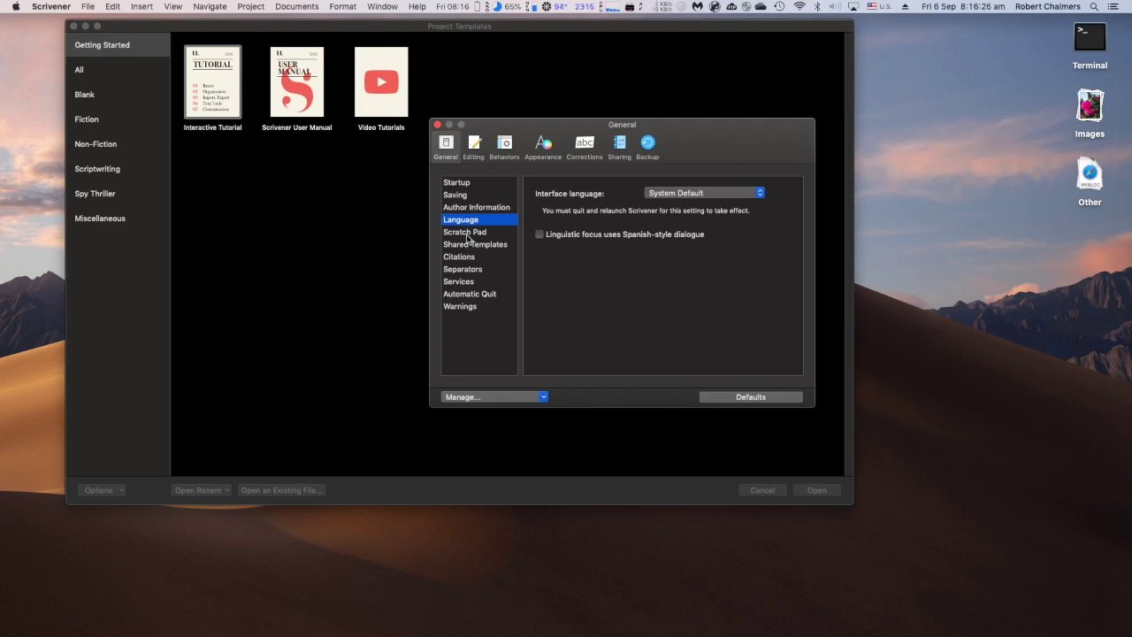
pyautogui.click(464, 234)
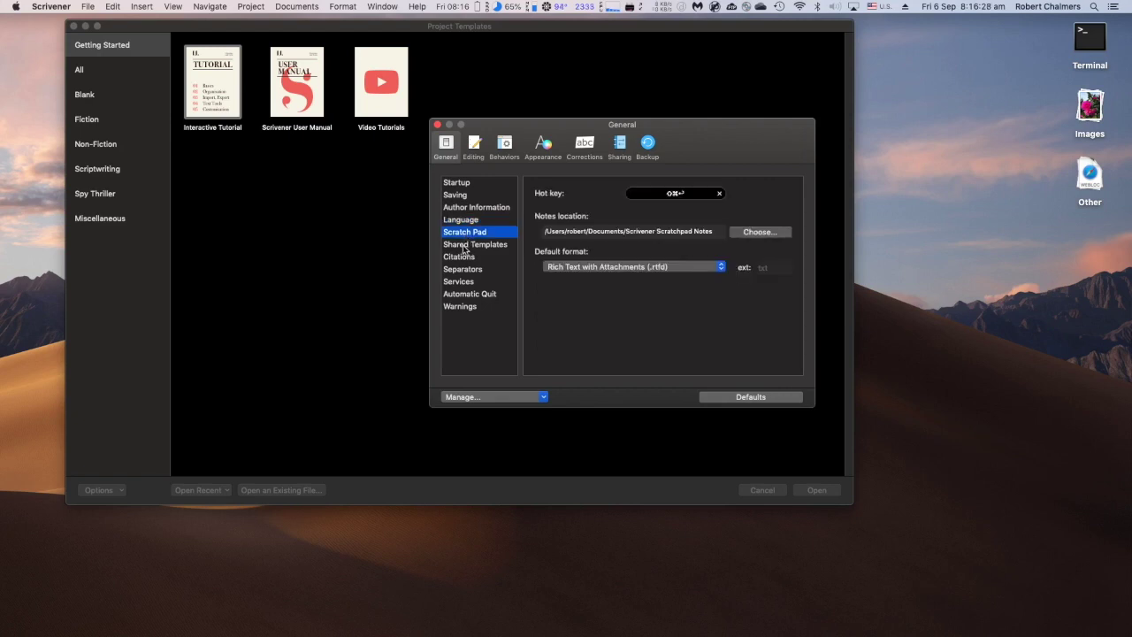
pyautogui.click(463, 246)
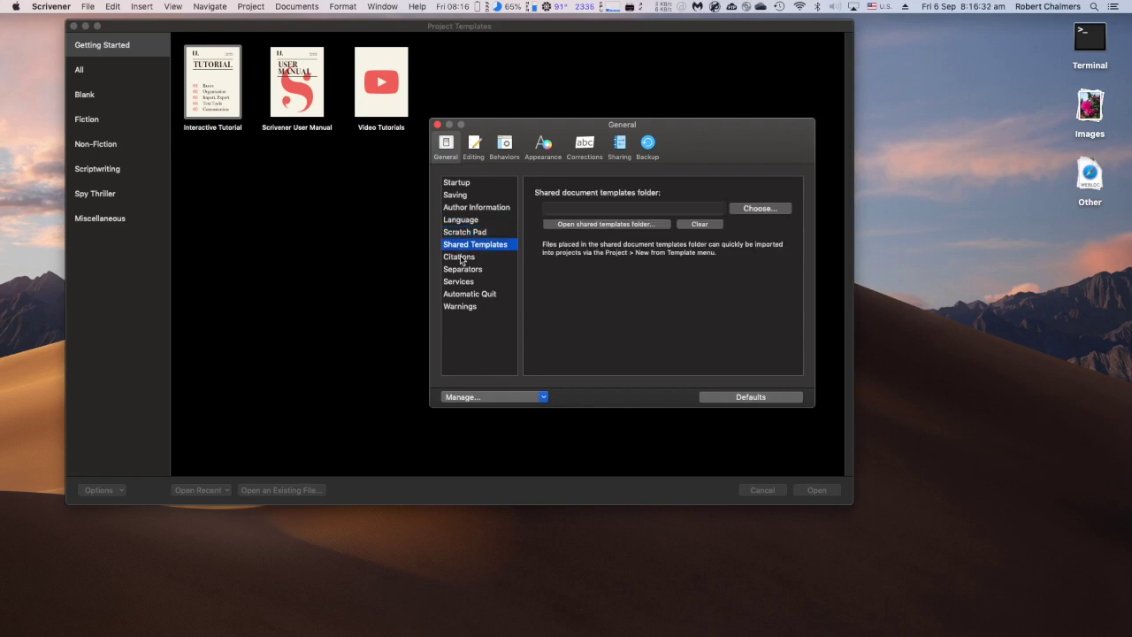
# - Choose Zotero from Applications as the Citations bibliography manager, then view the Separators section
pyautogui.click(459, 257)
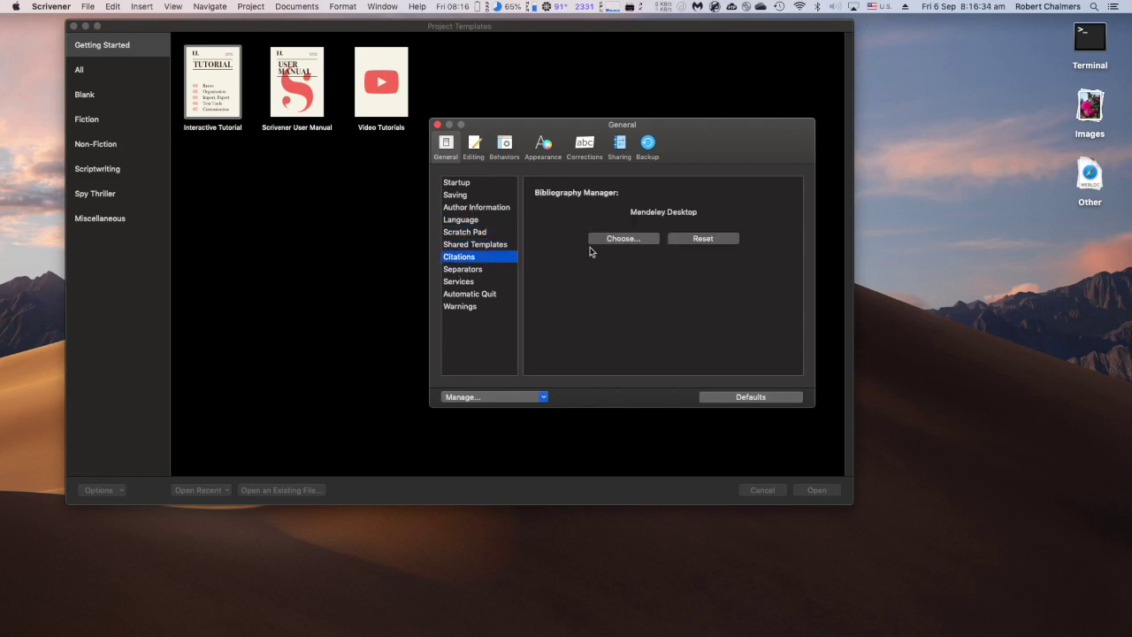
pyautogui.click(628, 242)
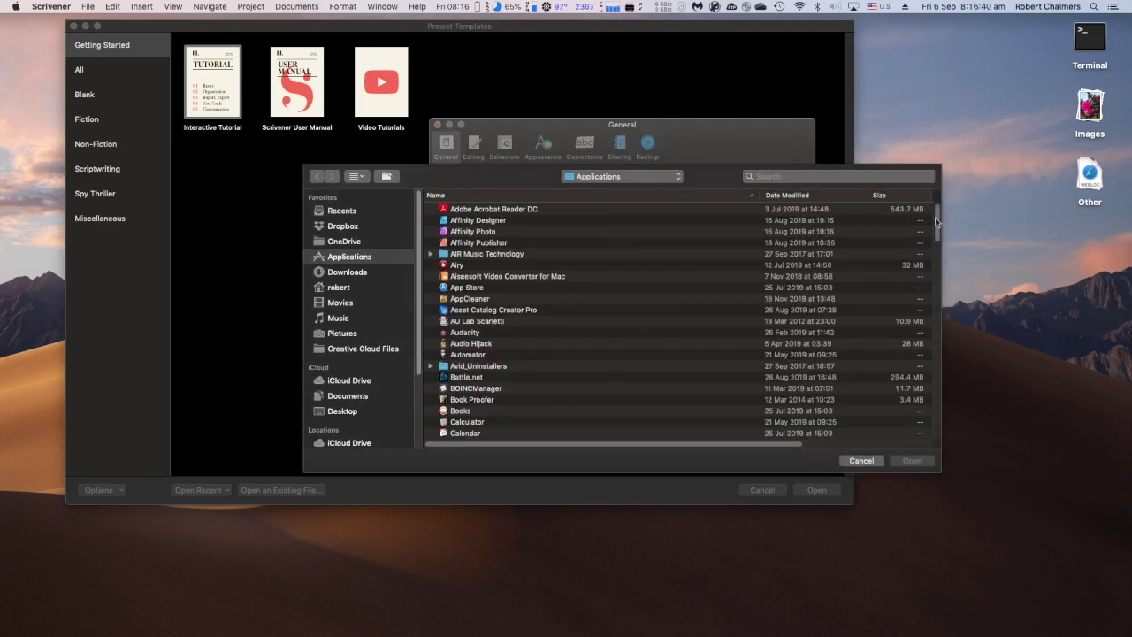
pyautogui.moveTo(938, 220); pyautogui.dragTo(938, 433)
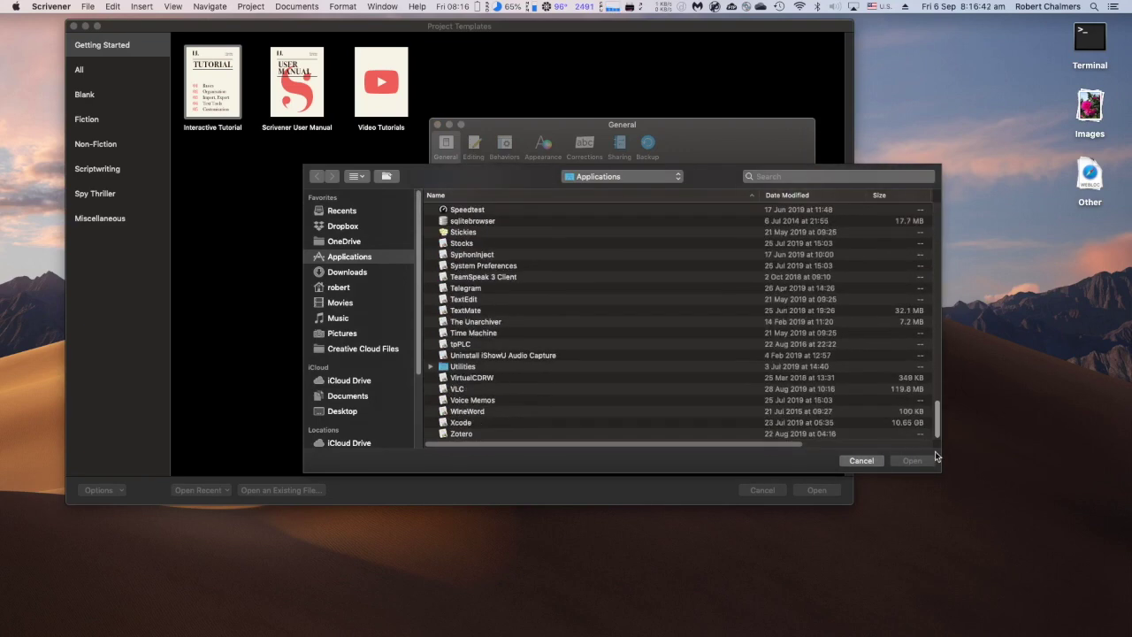
pyautogui.click(465, 433)
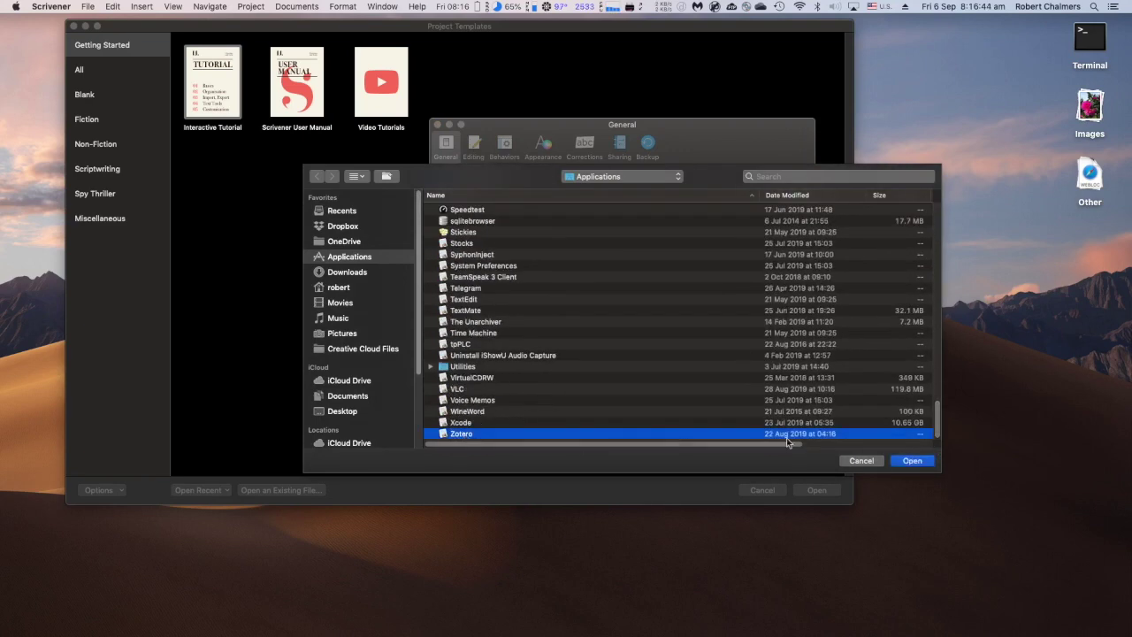
pyautogui.click(912, 464)
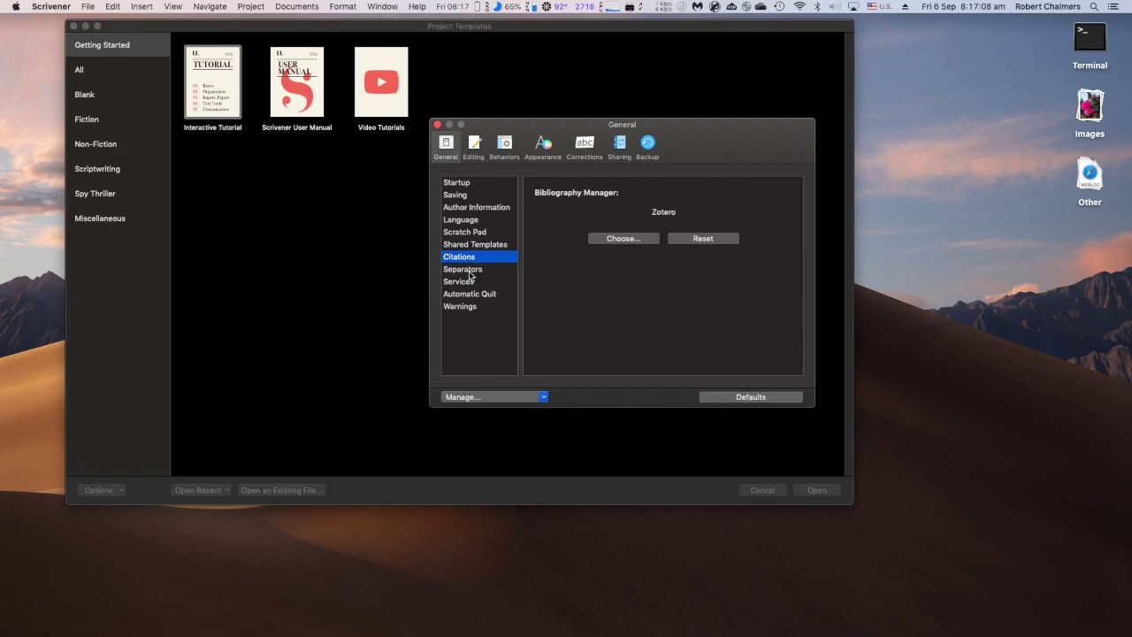
pyautogui.click(470, 273)
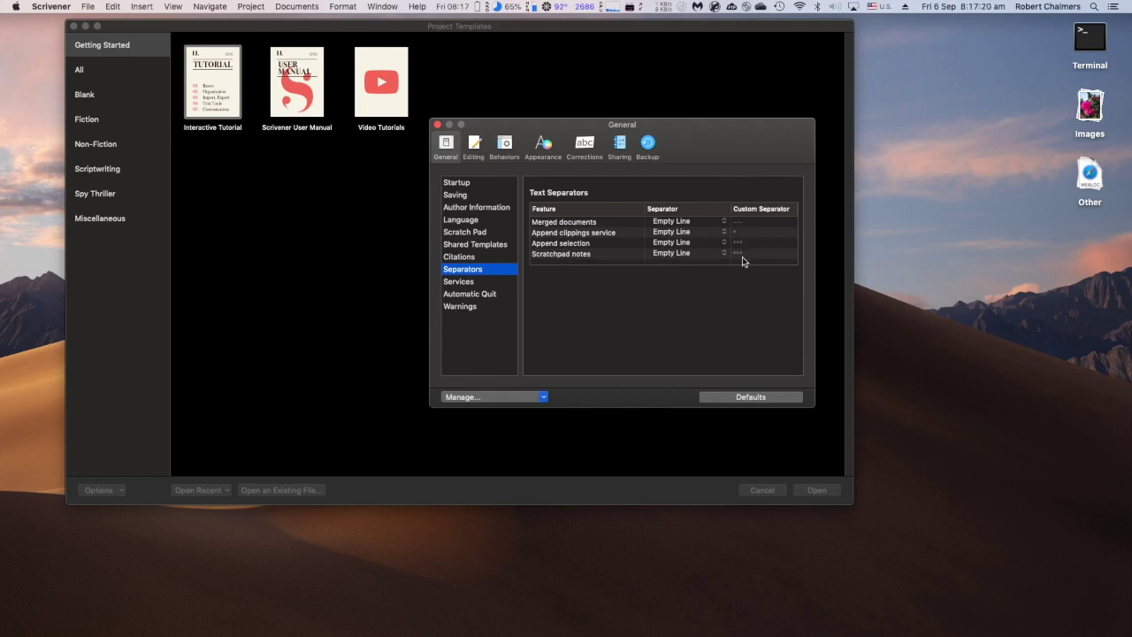
# - Browse the Services, Automatic Quit, Warnings and Startup sections, then switch to Editing preferences
pyautogui.click(465, 287)
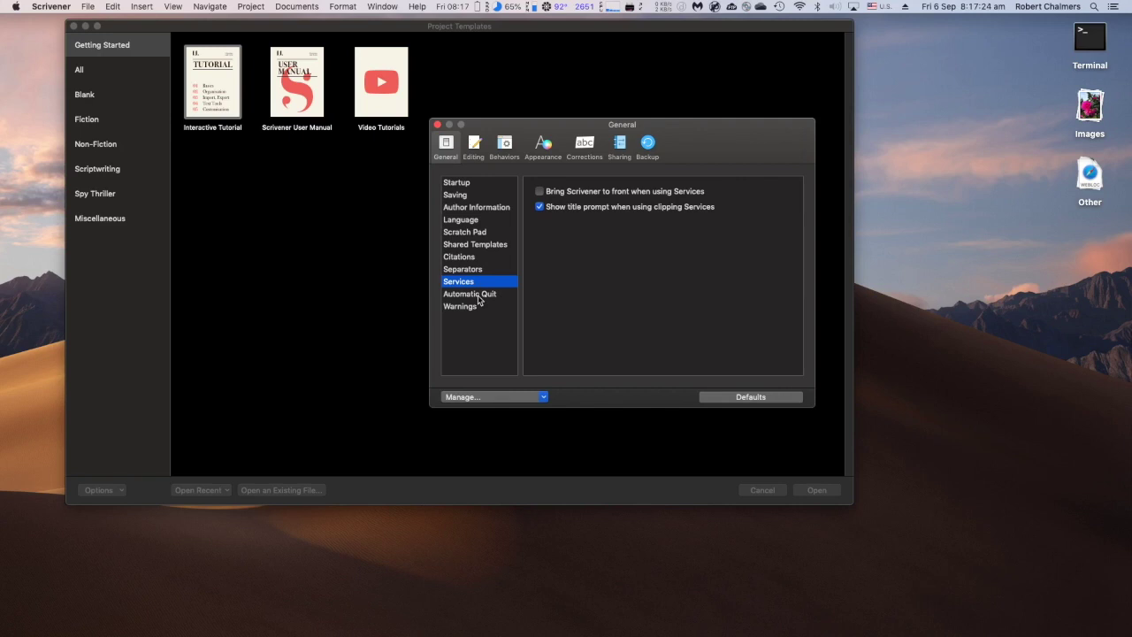
pyautogui.click(478, 296)
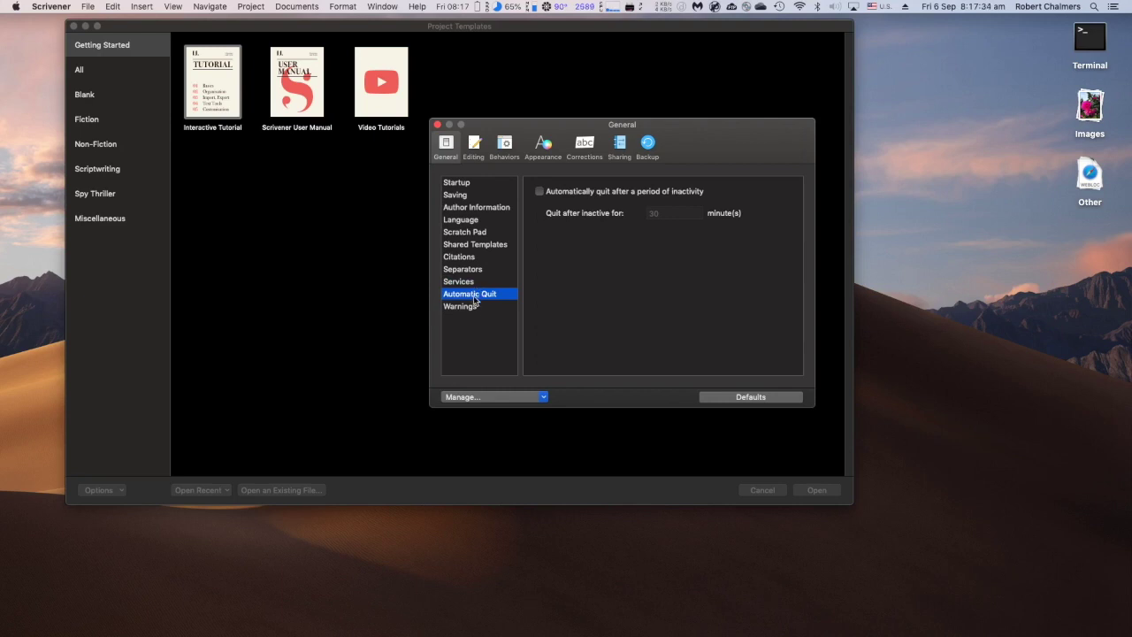
pyautogui.click(466, 308)
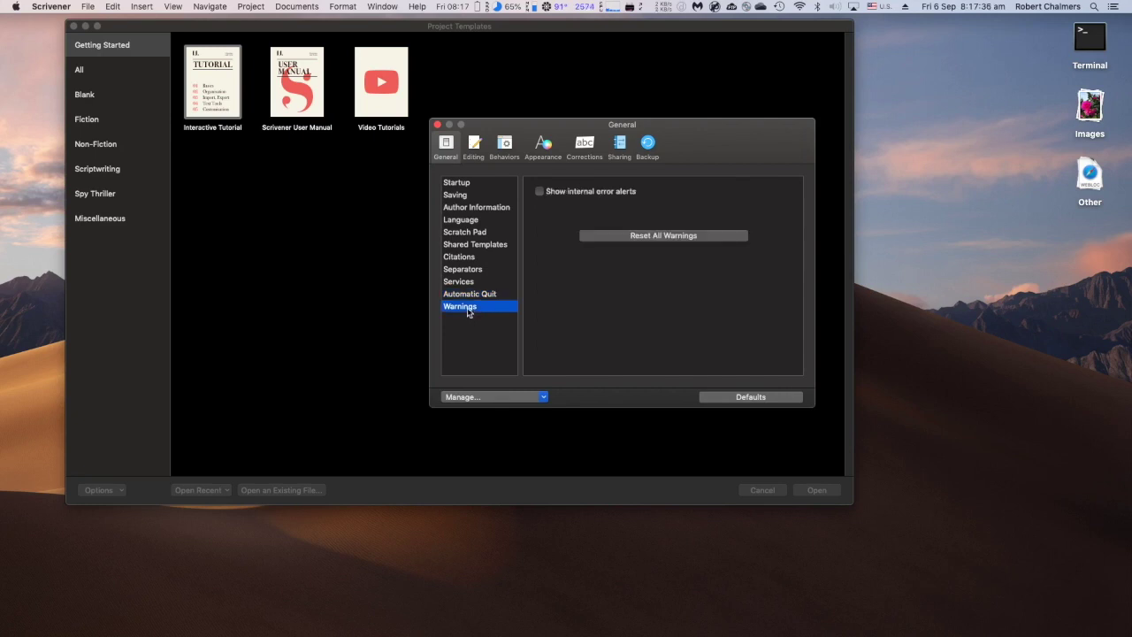
pyautogui.click(460, 185)
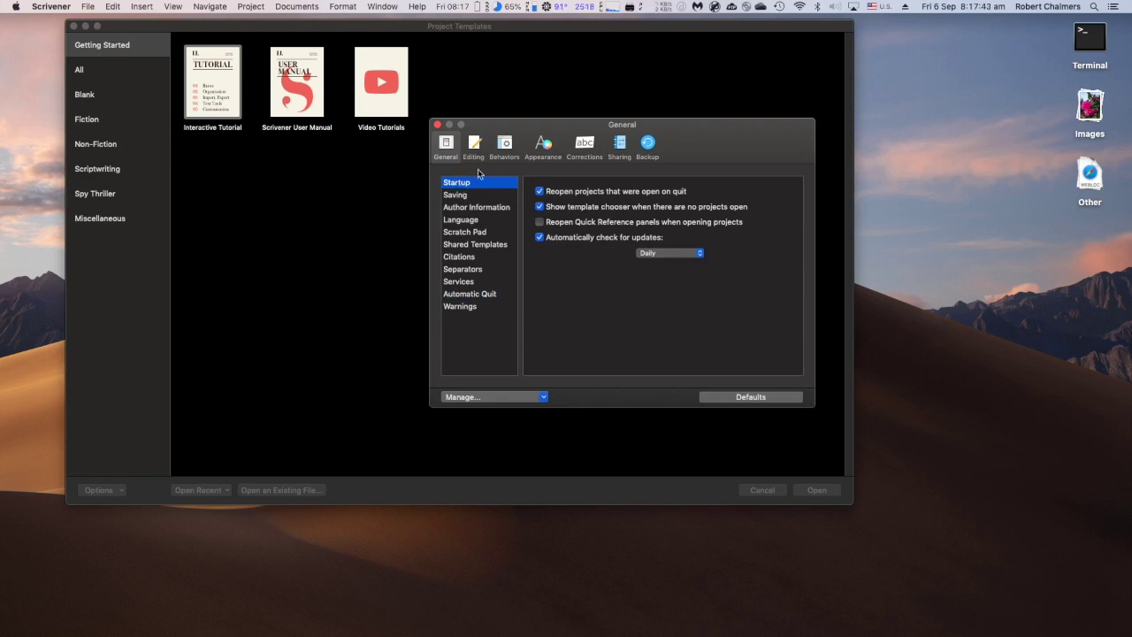
pyautogui.click(476, 148)
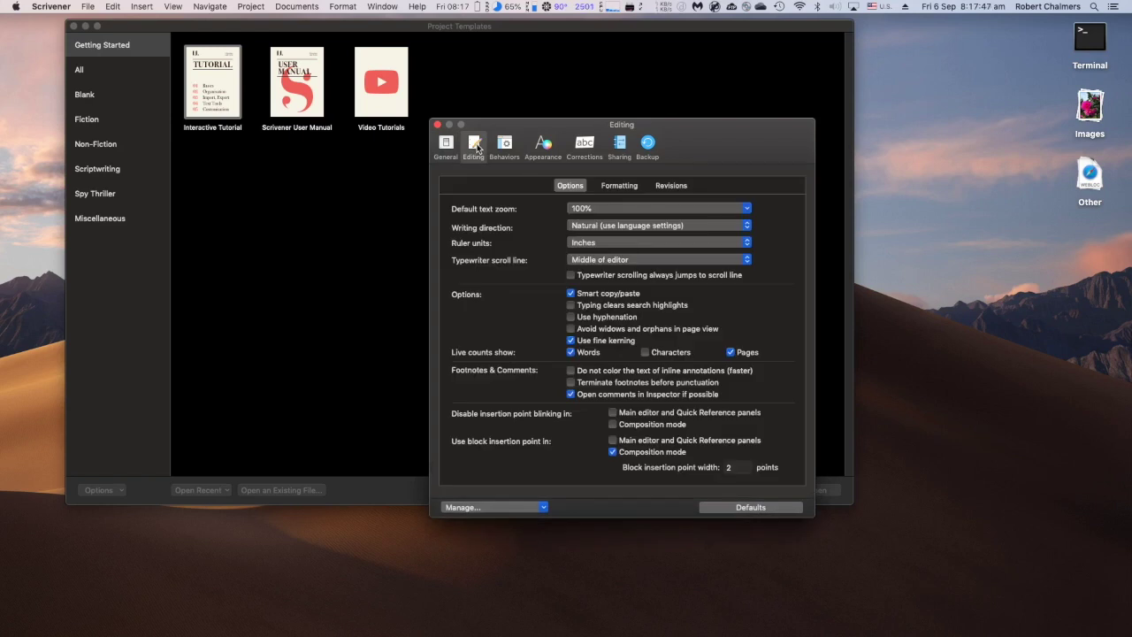
# - Browse the Behaviors, Appearance and Corrections preferences, ending on Sharing's Import & Export settings
pyautogui.click(503, 148)
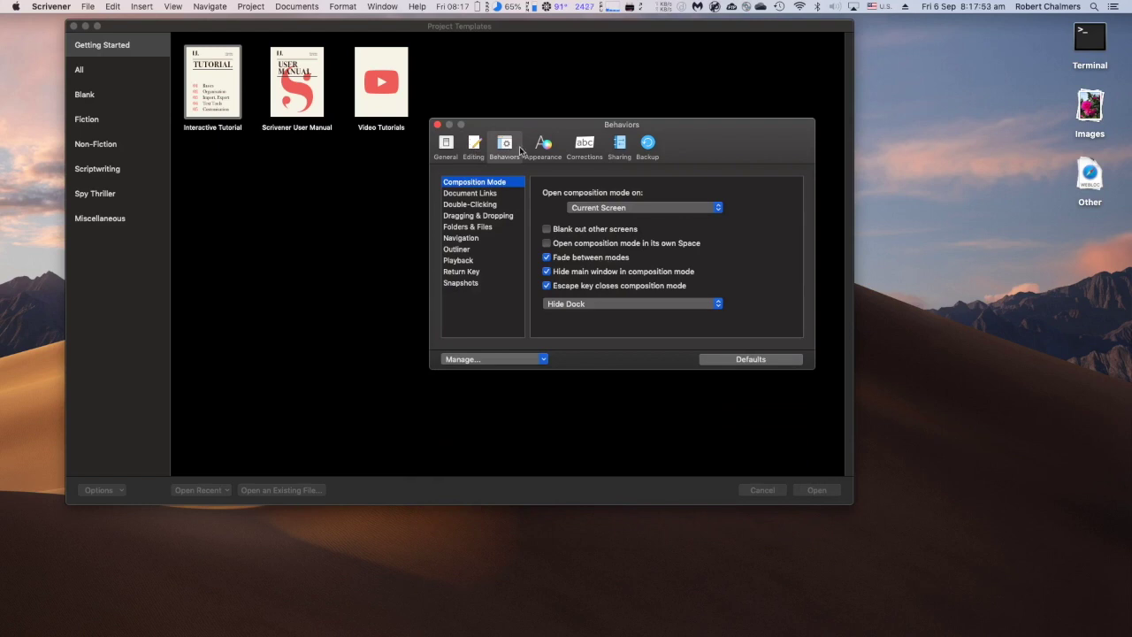
pyautogui.click(543, 146)
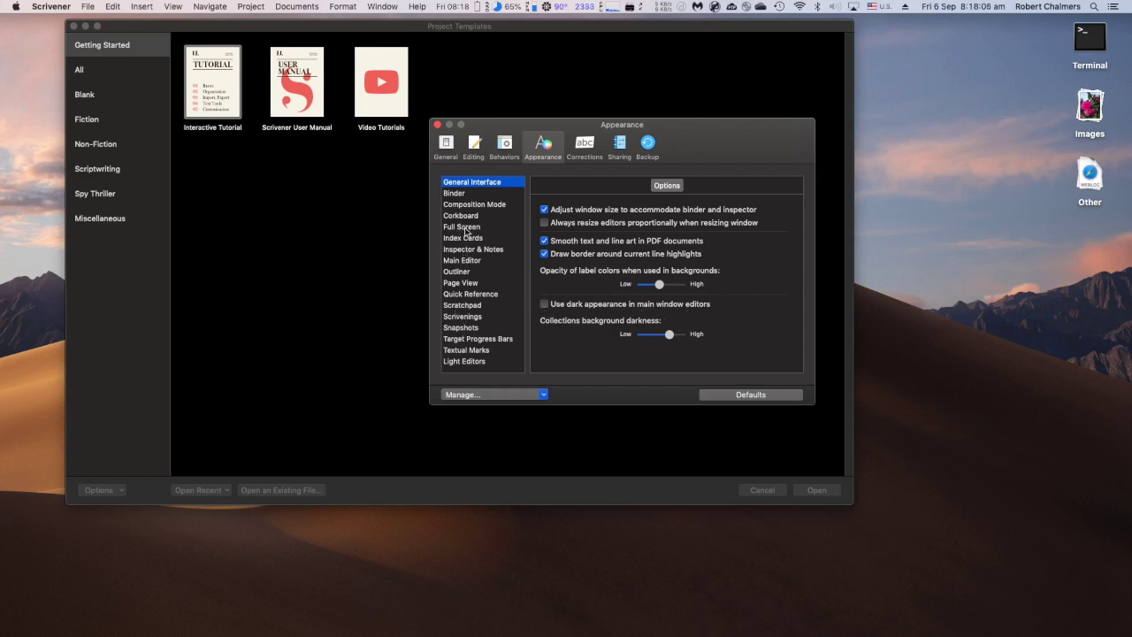
pyautogui.click(585, 145)
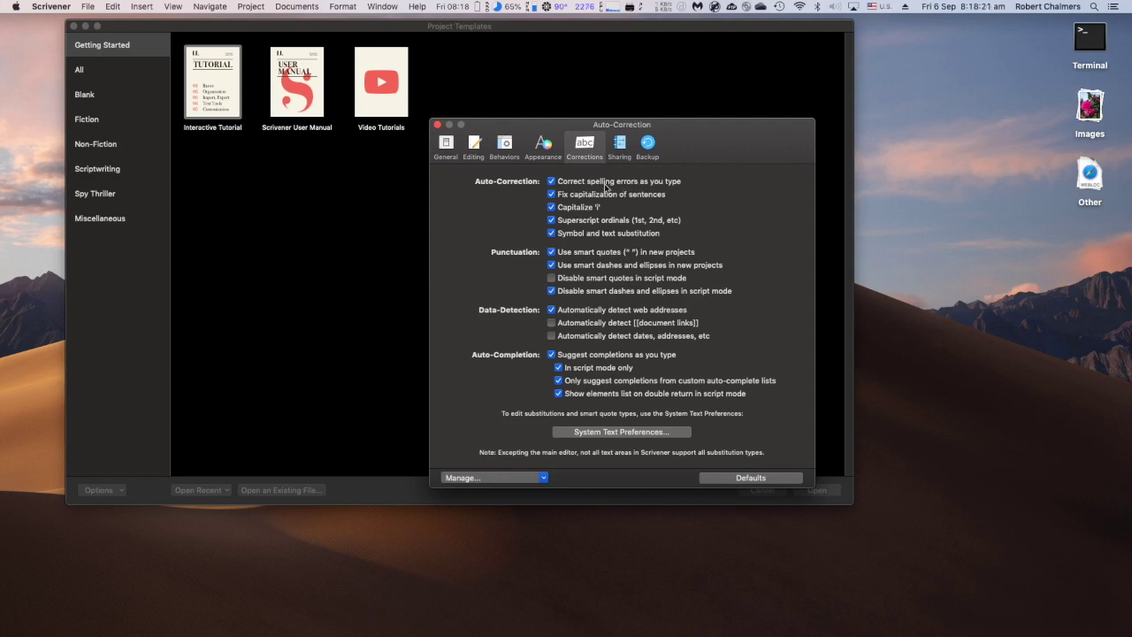
pyautogui.click(621, 148)
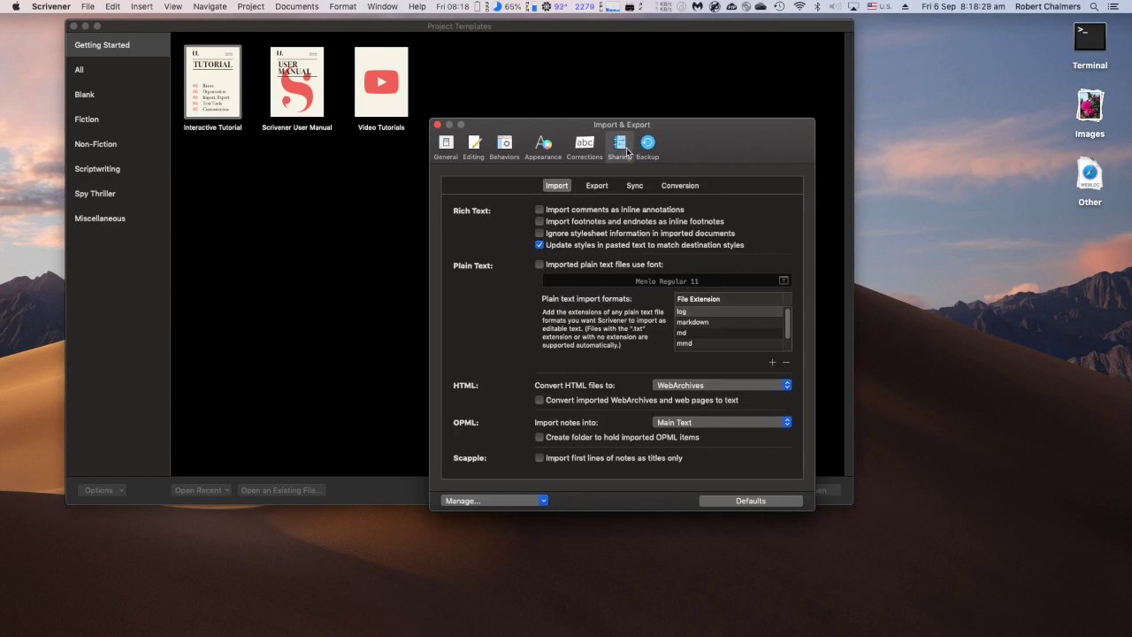
# - Open the Backup preferences and inspect the full backup location path
pyautogui.click(647, 147)
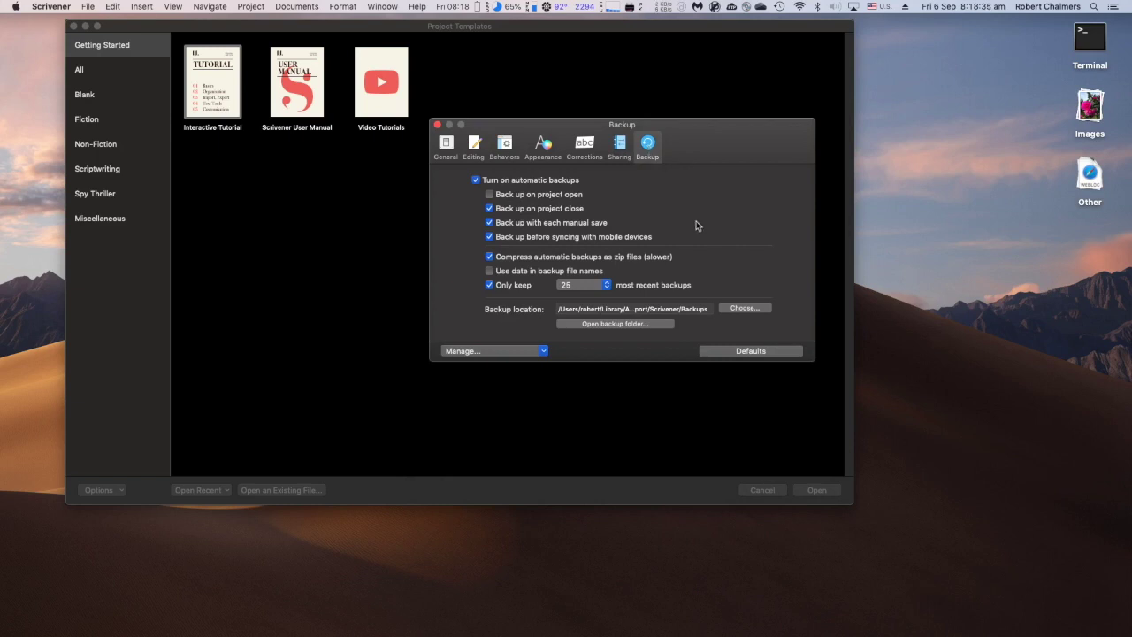
pyautogui.click(557, 308)
pyautogui.moveTo(557, 309); pyautogui.dragTo(722, 309)
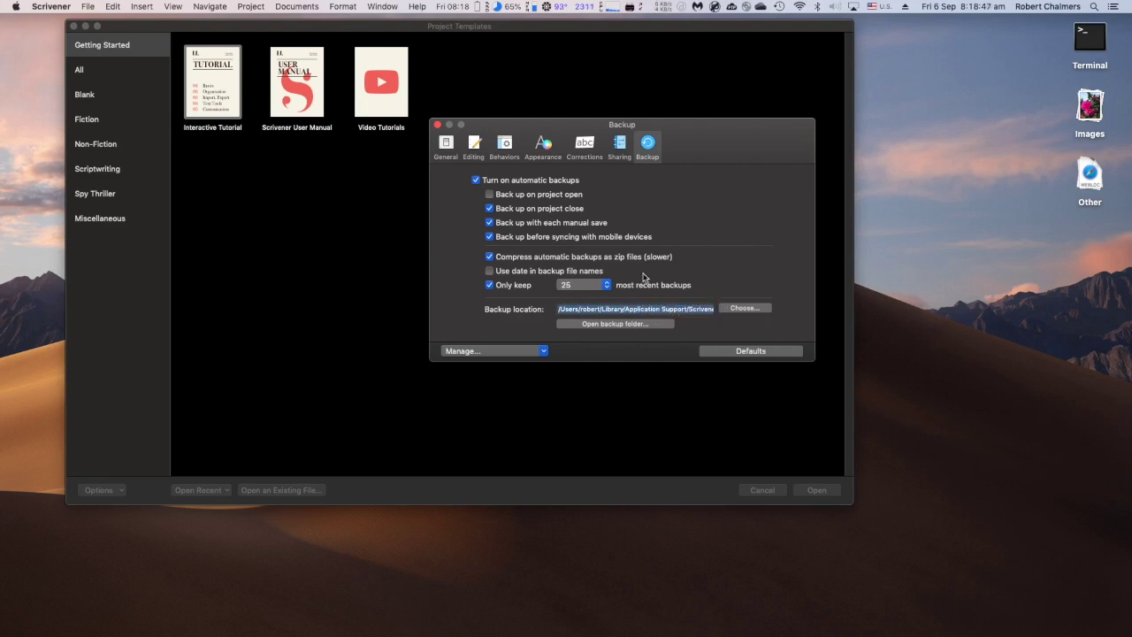
pyautogui.click(582, 310)
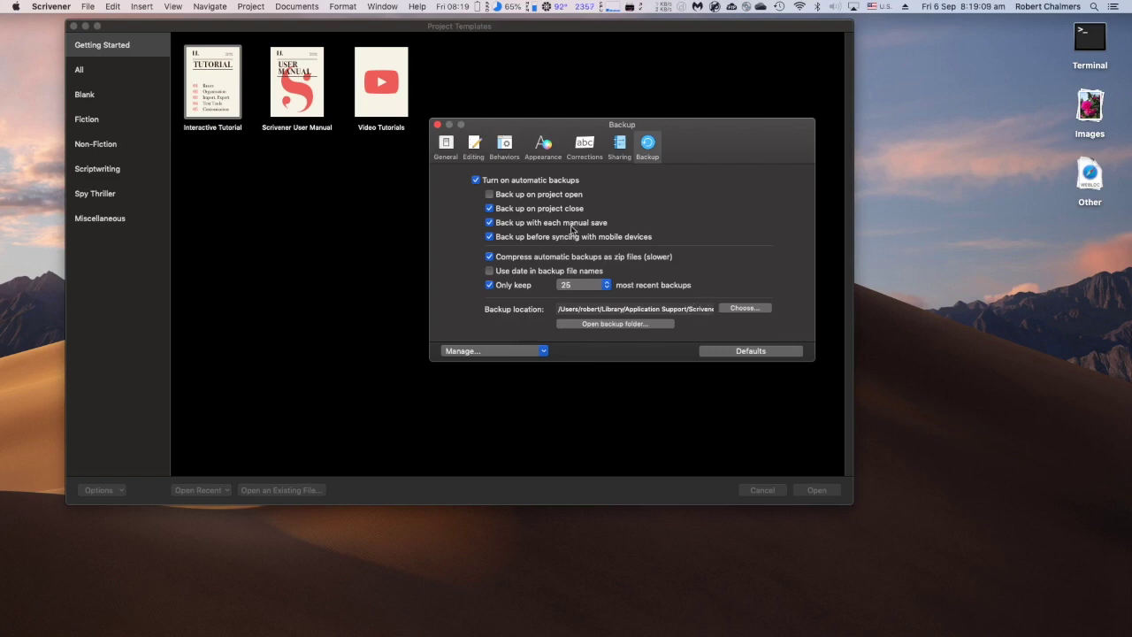
# - Compare the General auto-save and Backup settings, check Startup, then close Preferences
pyautogui.click(448, 150)
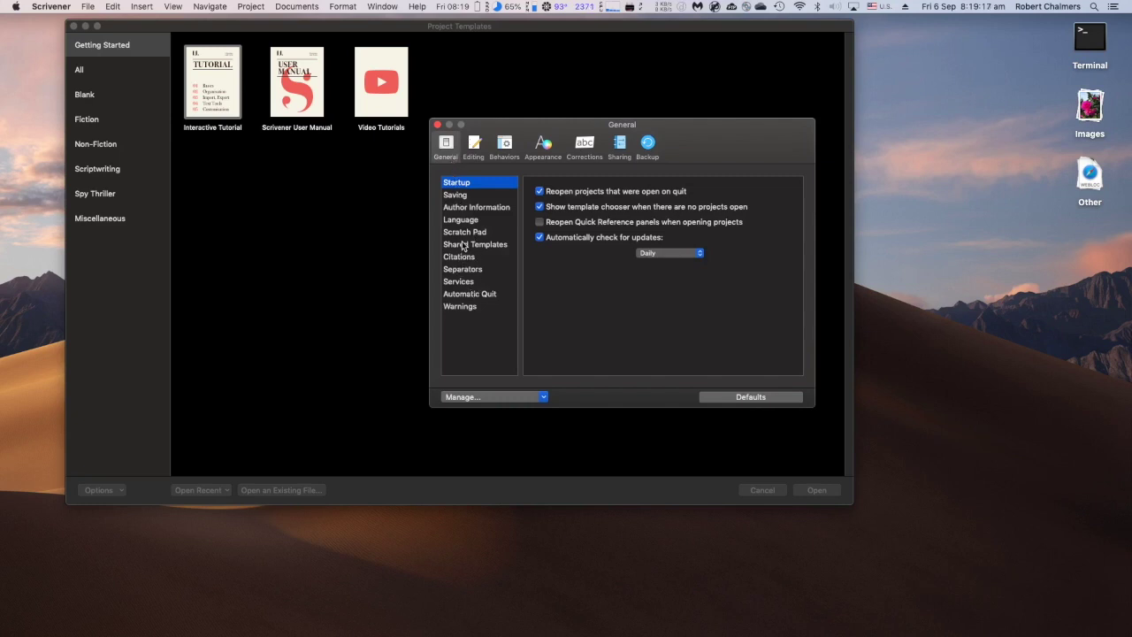
pyautogui.click(460, 196)
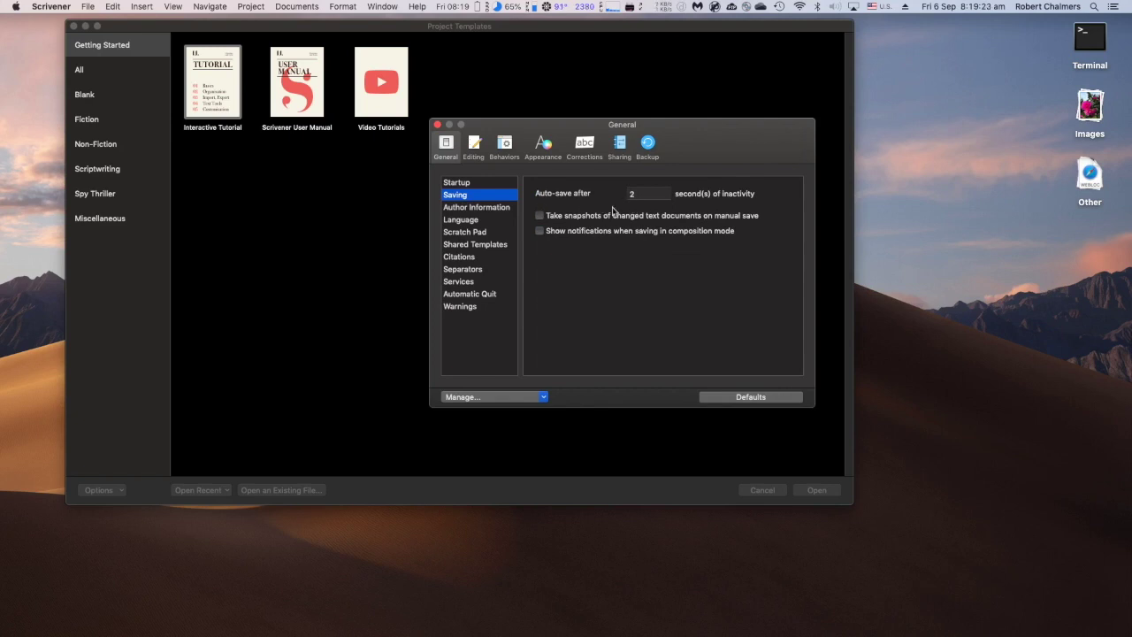
pyautogui.click(648, 145)
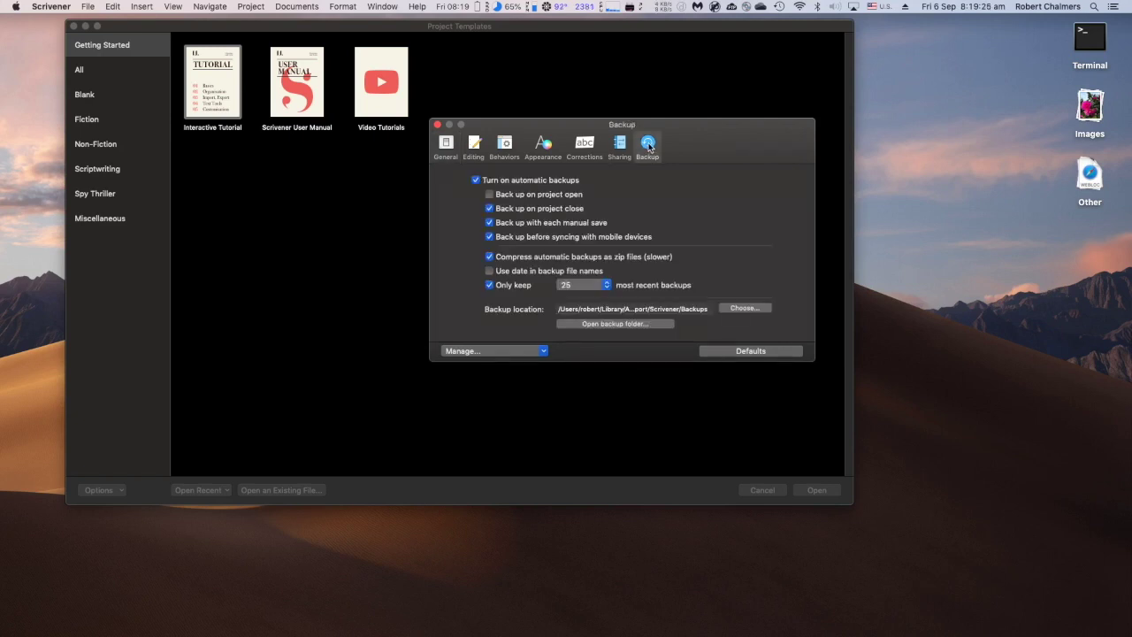
pyautogui.click(447, 146)
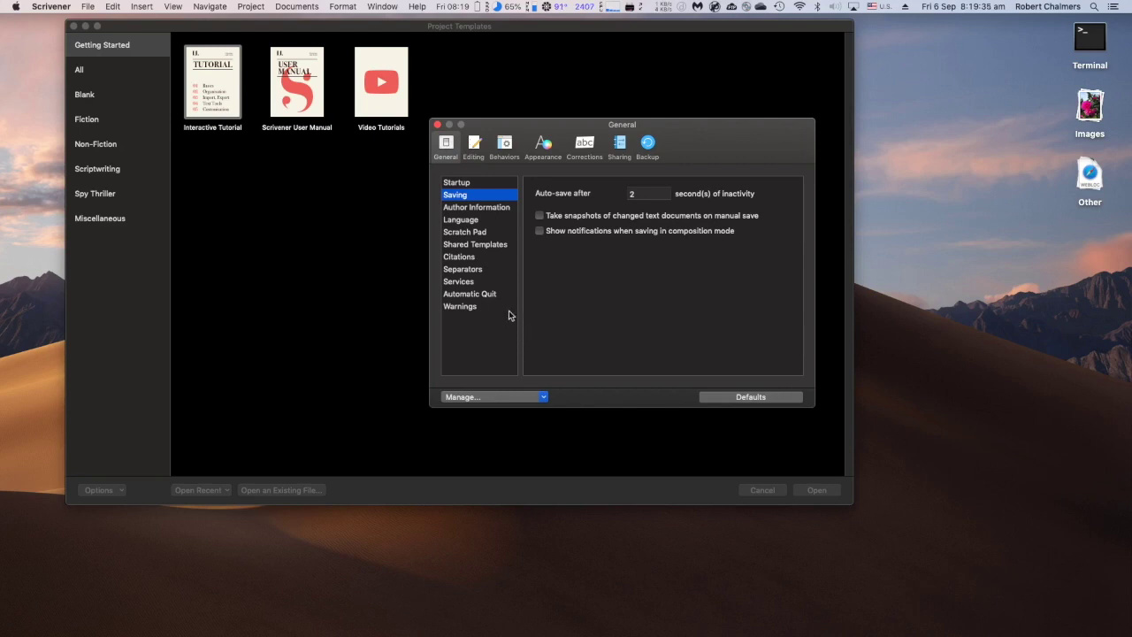
pyautogui.click(645, 147)
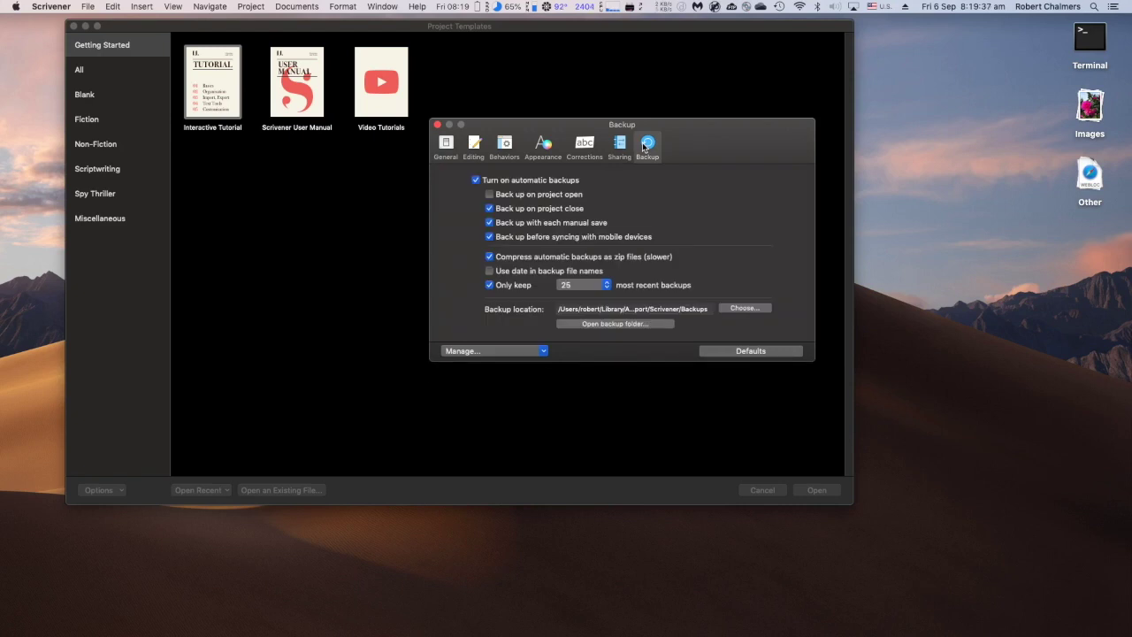
pyautogui.click(447, 151)
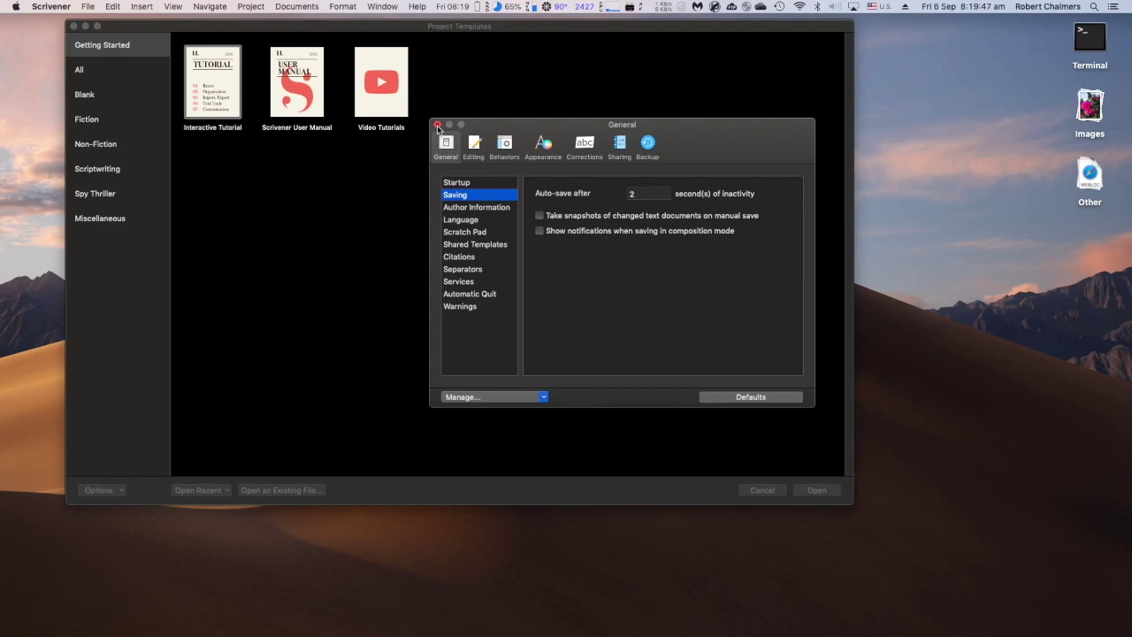
pyautogui.click(467, 185)
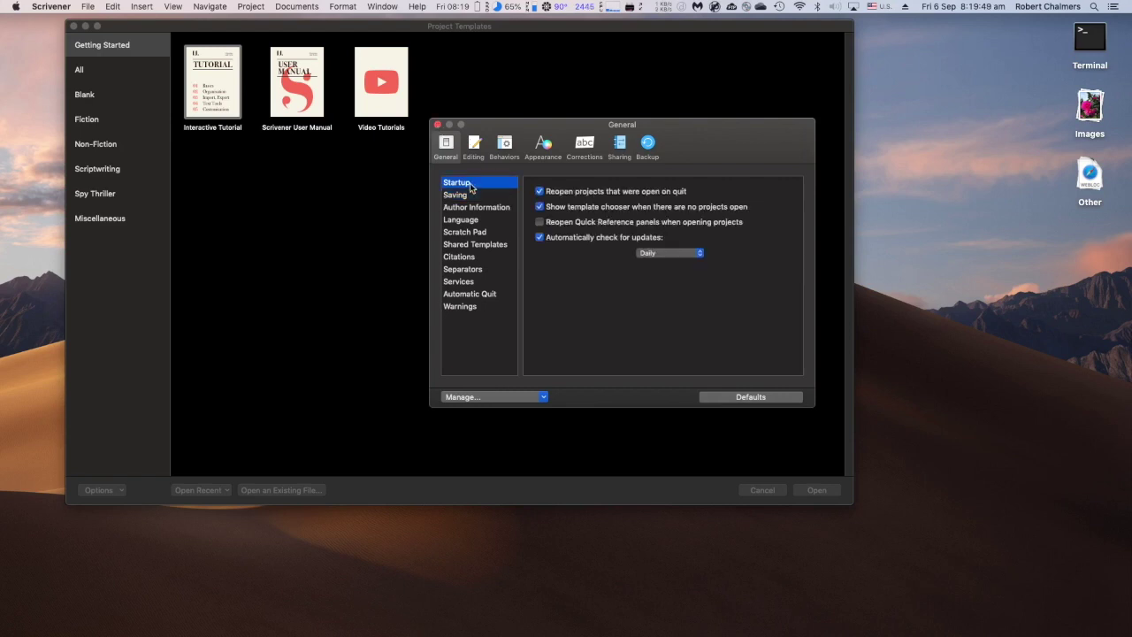
pyautogui.click(437, 125)
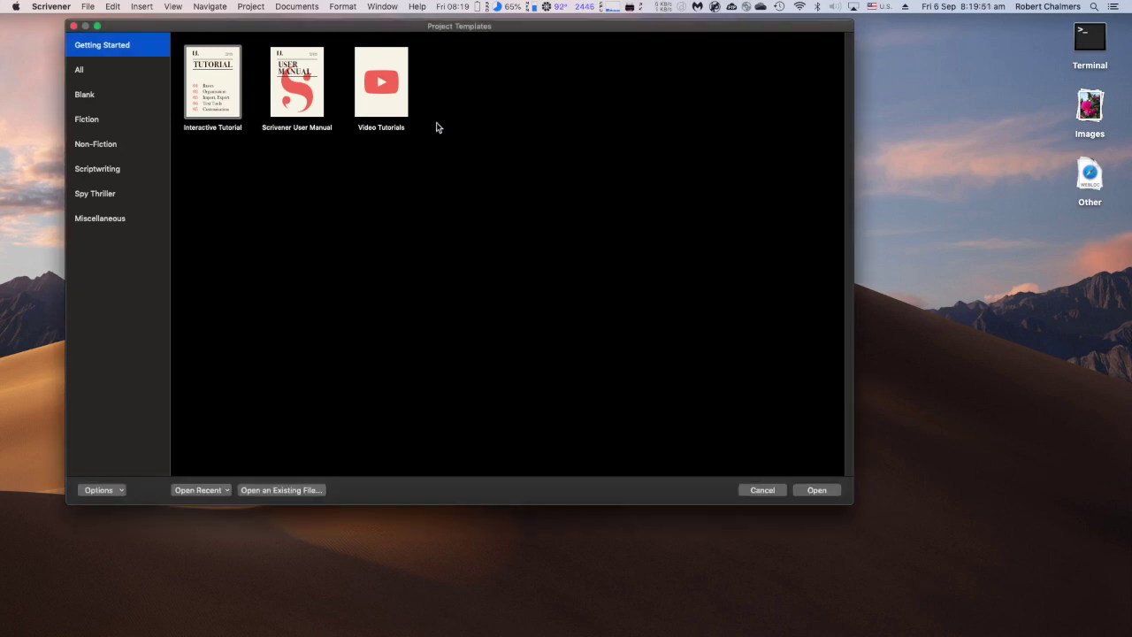
# - Open the Interactive Tutorial project, explore Draft, Research and Trash, and display START HERE
pyautogui.doubleClick(212, 90)
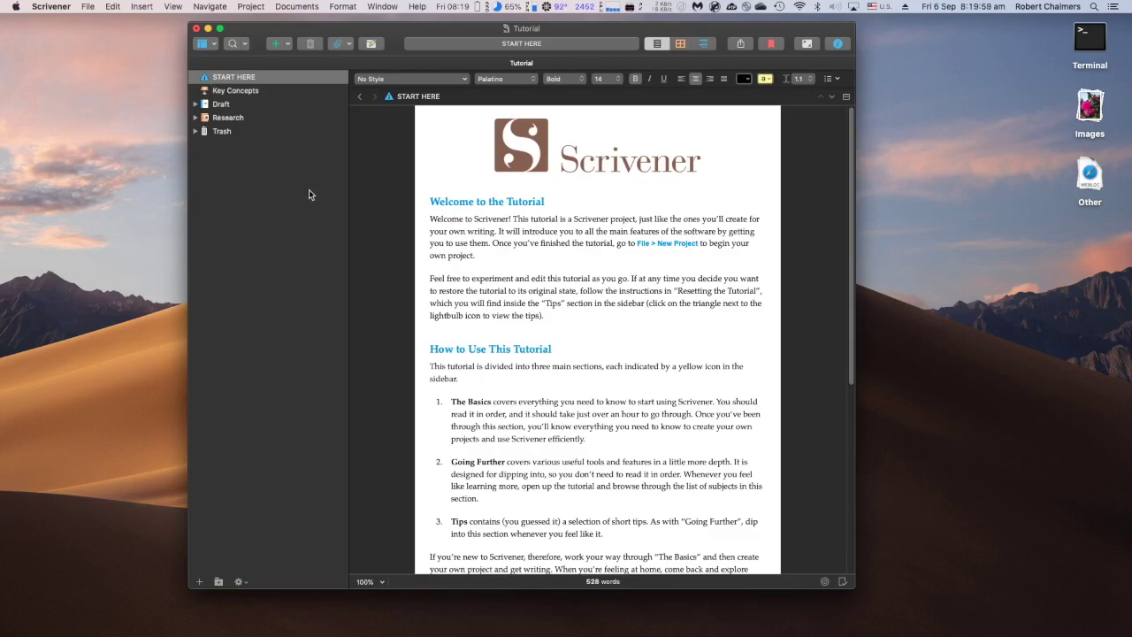
pyautogui.click(195, 105)
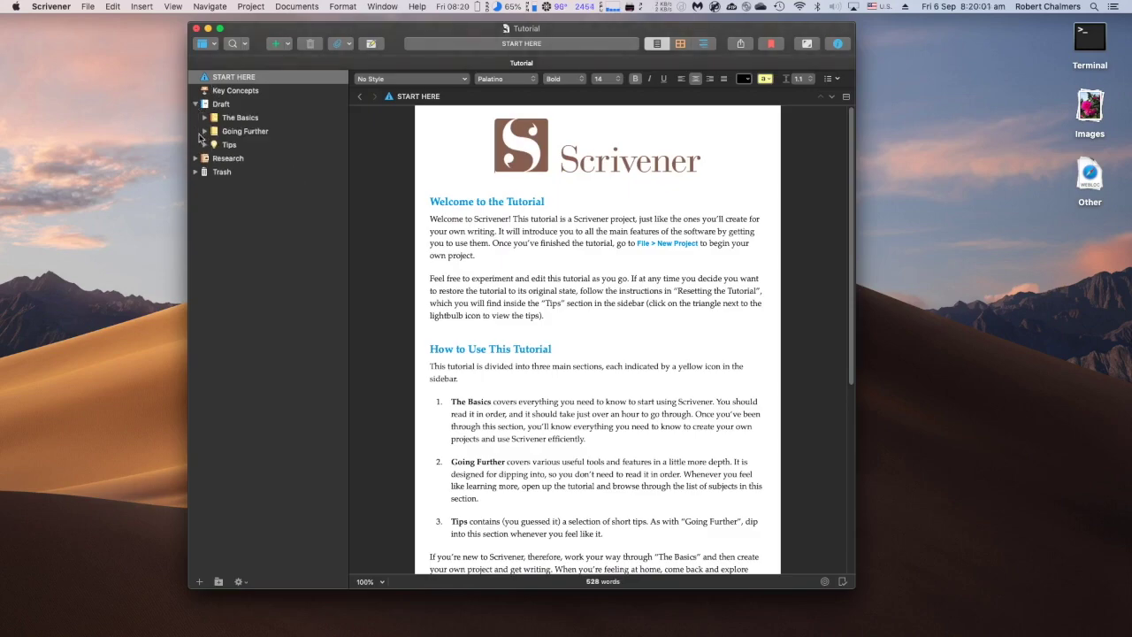
pyautogui.click(195, 158)
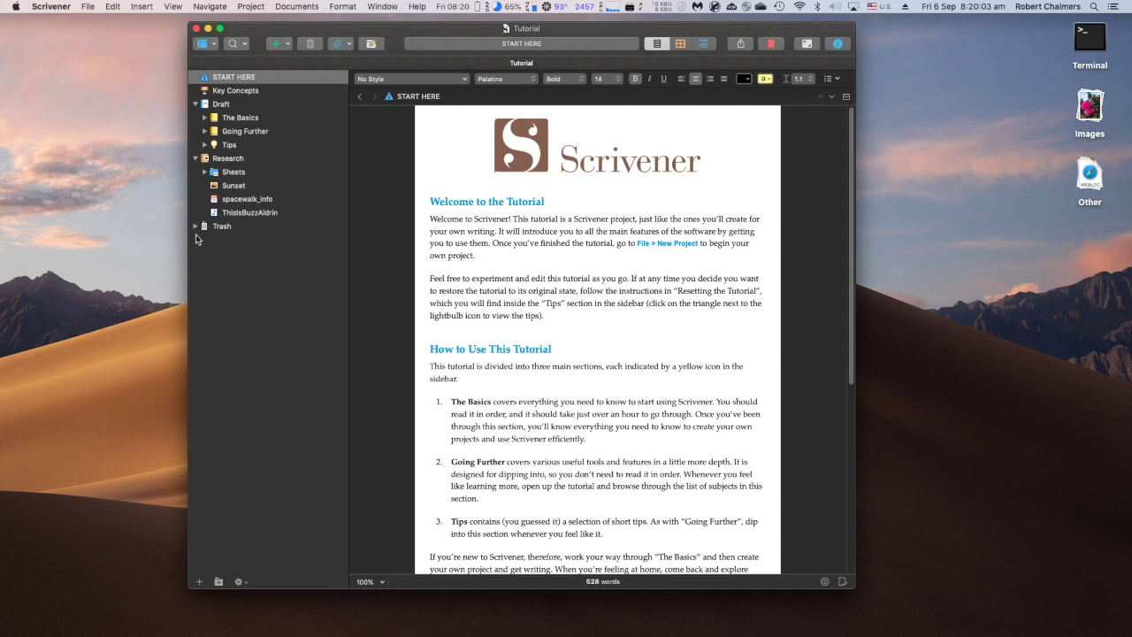
pyautogui.click(202, 228)
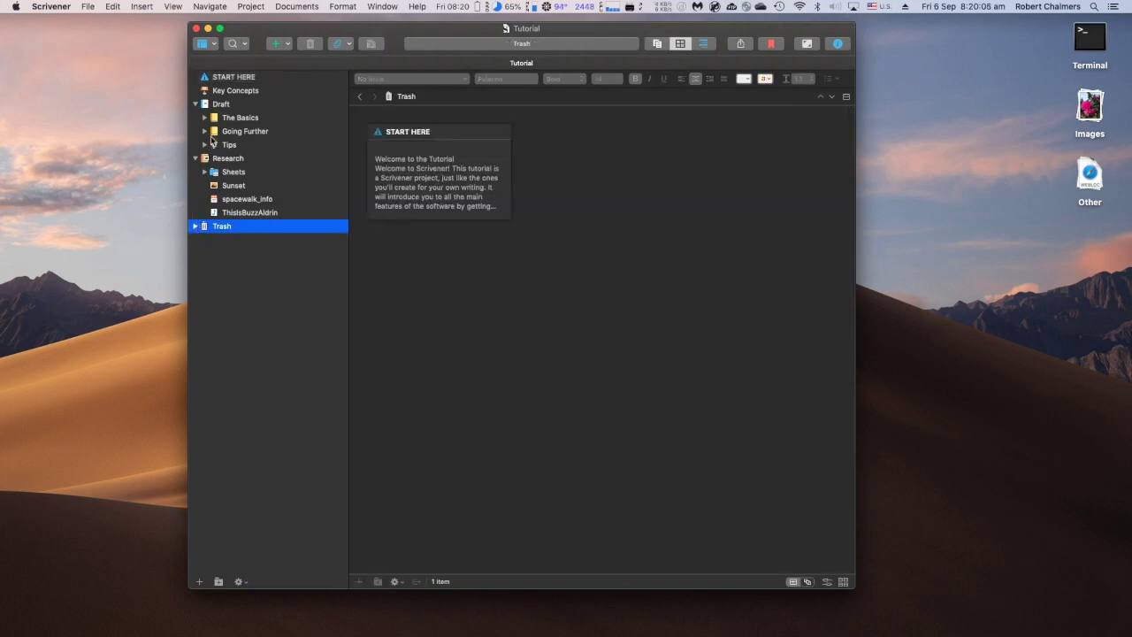
pyautogui.click(195, 105)
pyautogui.click(221, 104)
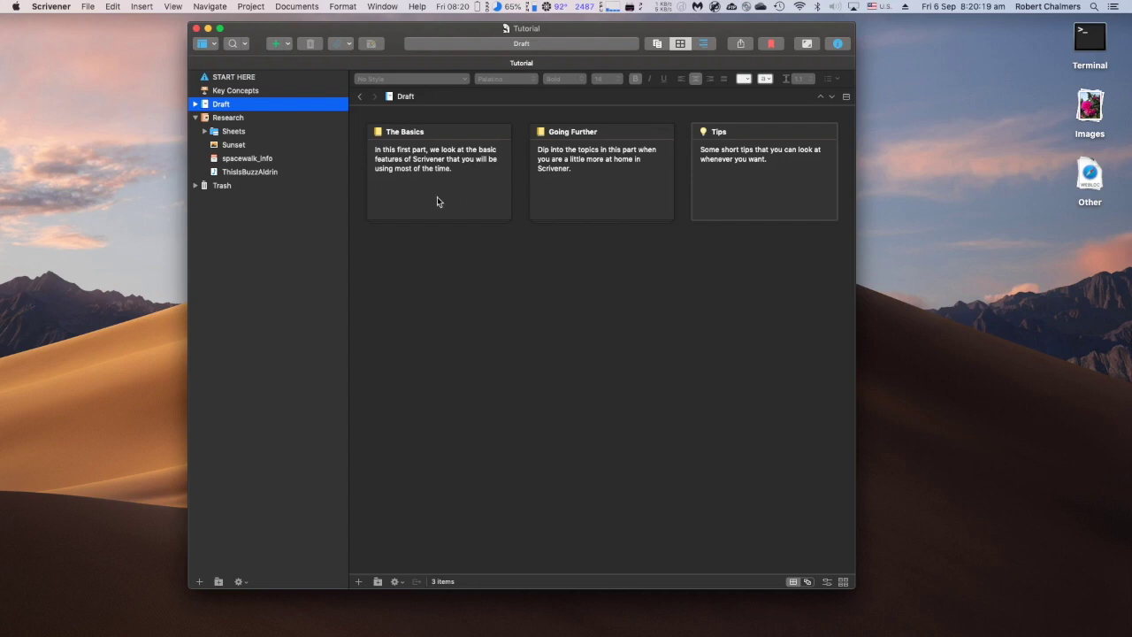
pyautogui.click(243, 78)
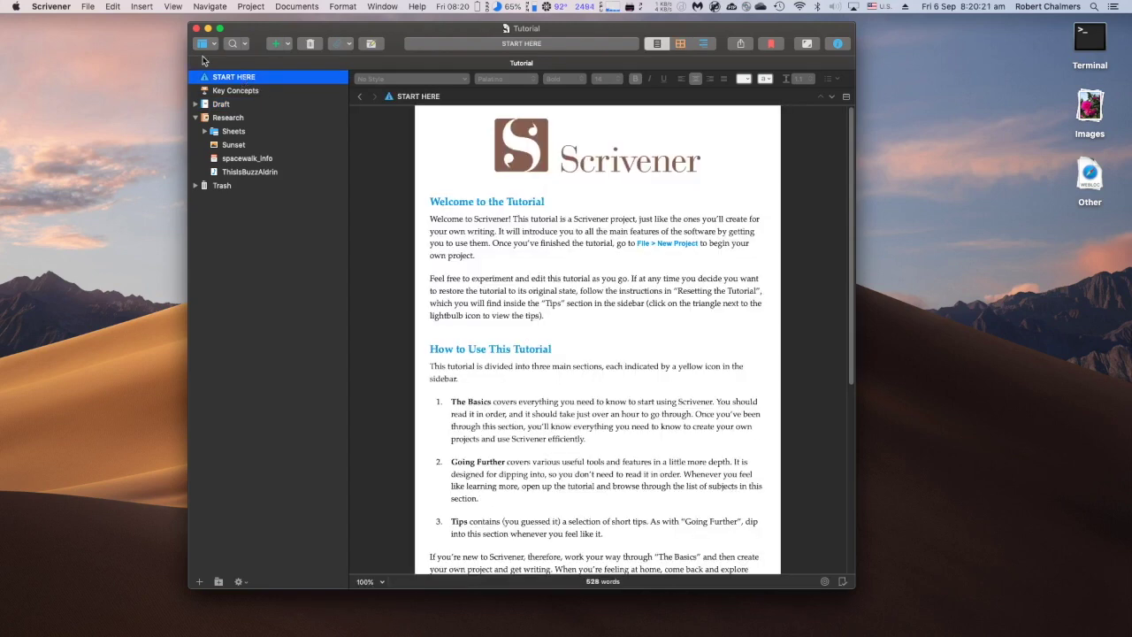
# - Close the Tutorial project, browse All and Getting Started templates, and select Video Tutorials
pyautogui.click(88, 7)
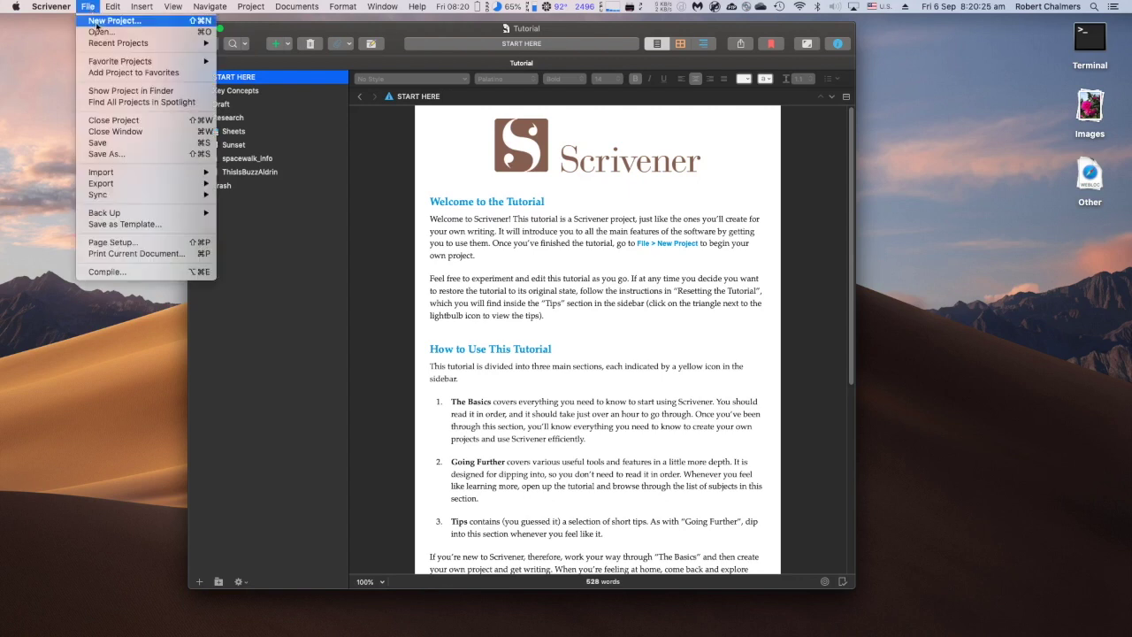
pyautogui.click(123, 121)
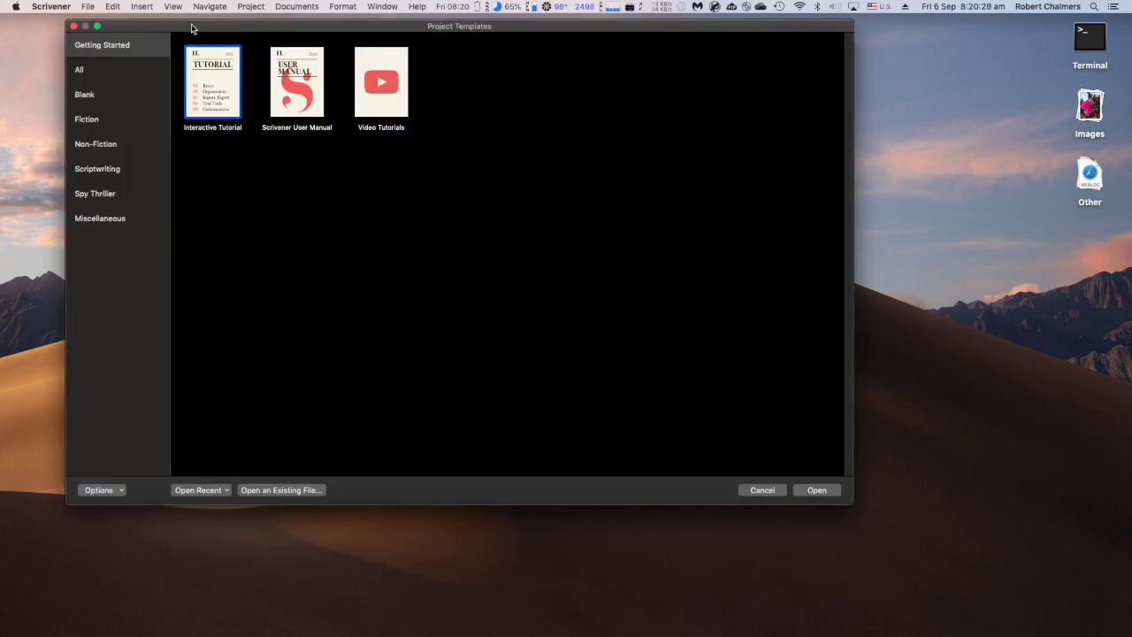
pyautogui.moveTo(191, 29); pyautogui.dragTo(345, 57)
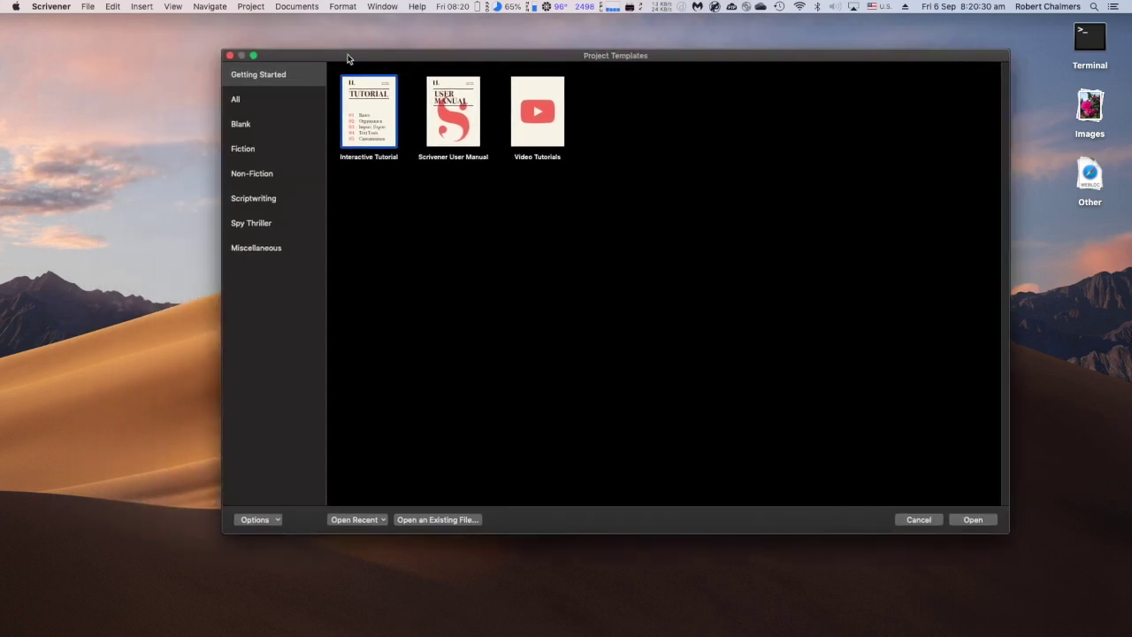
pyautogui.click(256, 103)
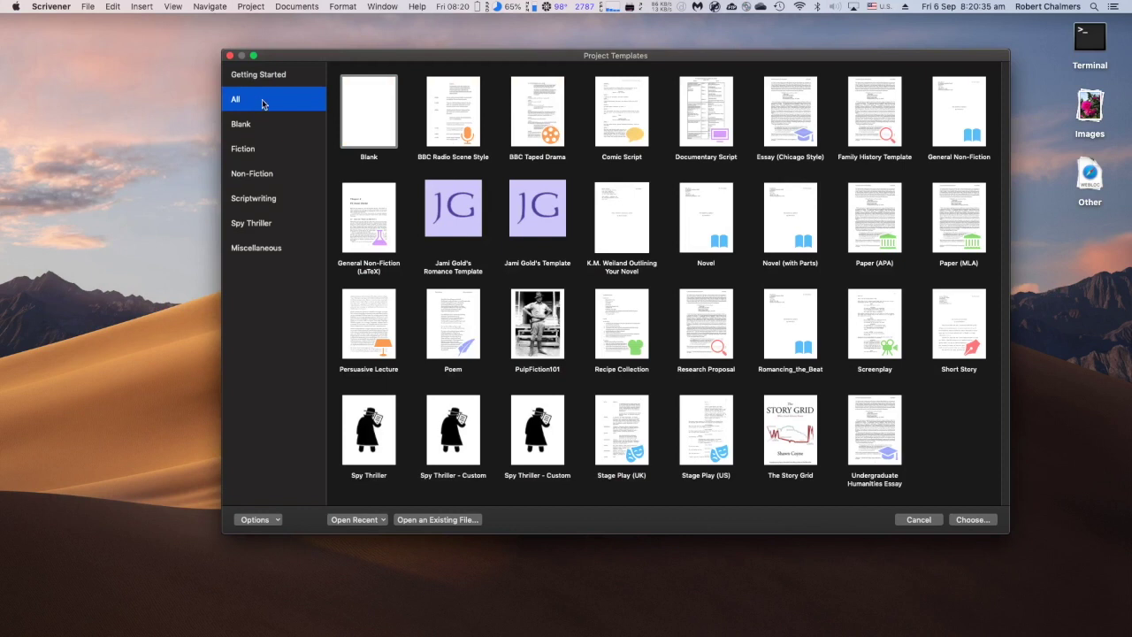
pyautogui.click(270, 77)
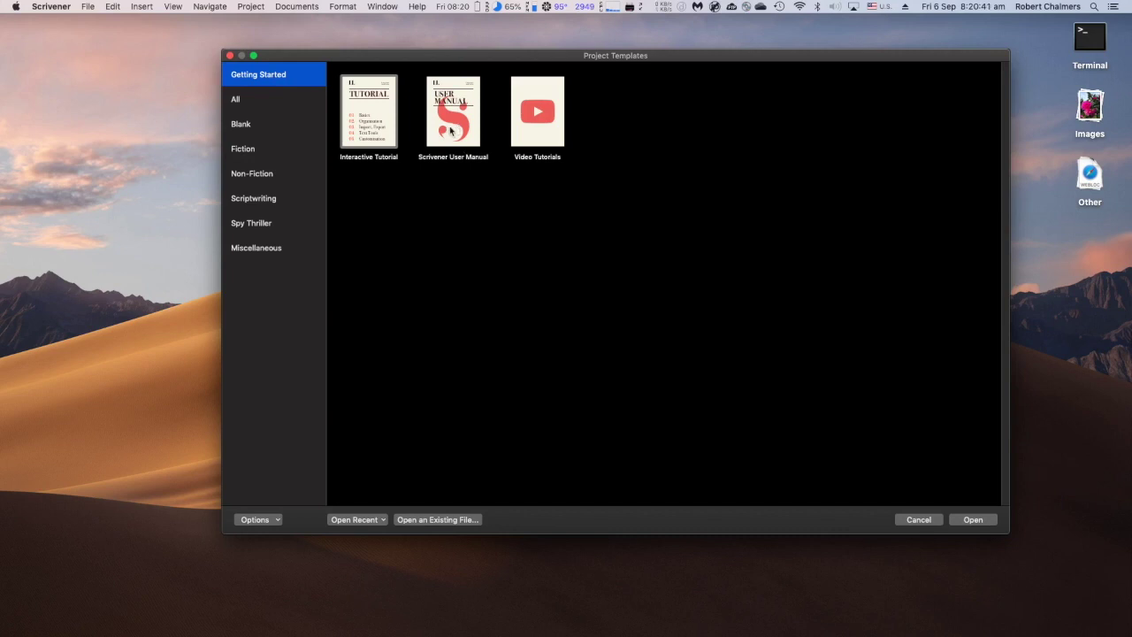
pyautogui.click(378, 126)
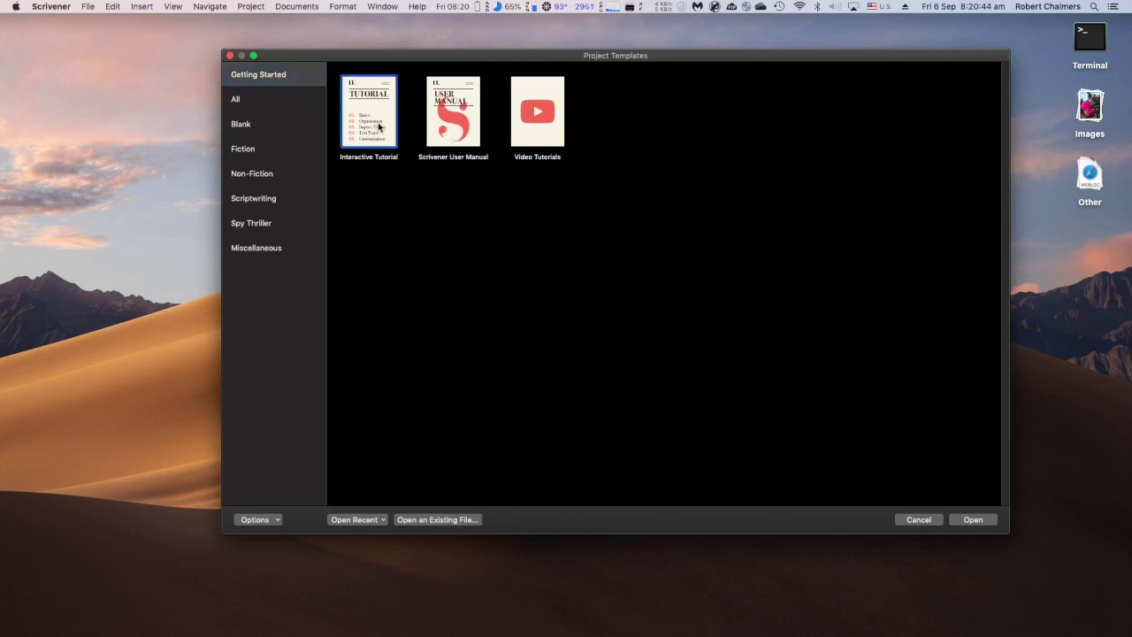
pyautogui.click(544, 130)
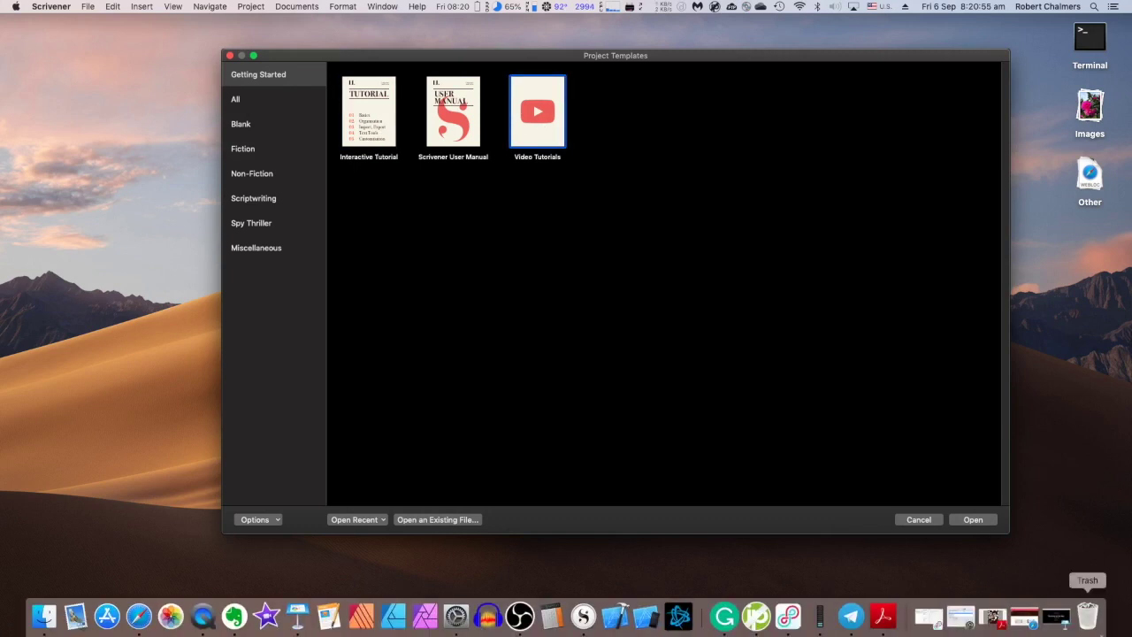
# - Restore the Literature & Latte videos page, scroll to Outlining and Structuring, then minimise Safari
pyautogui.click(1026, 625)
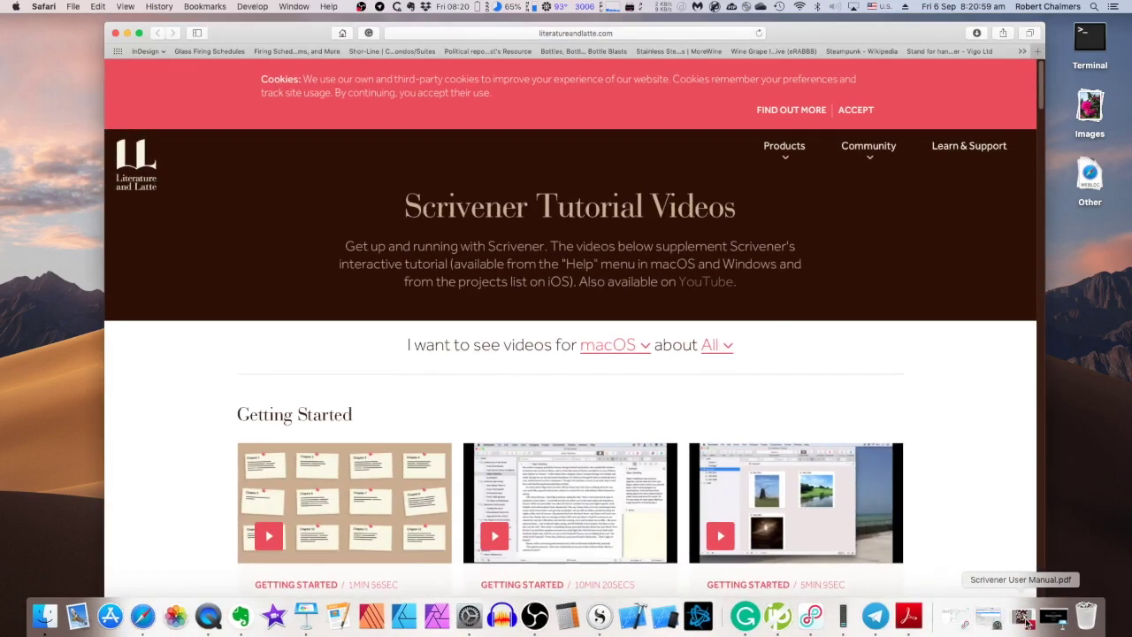
pyautogui.scroll(-5, 1011, 460)
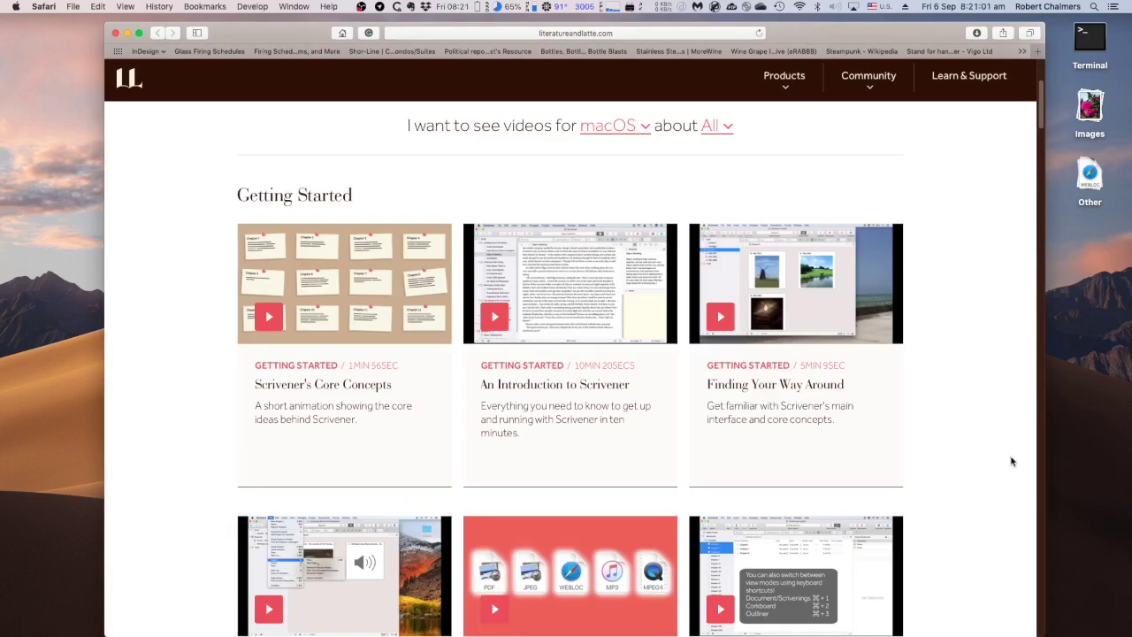
pyautogui.scroll(-3, 1010, 460)
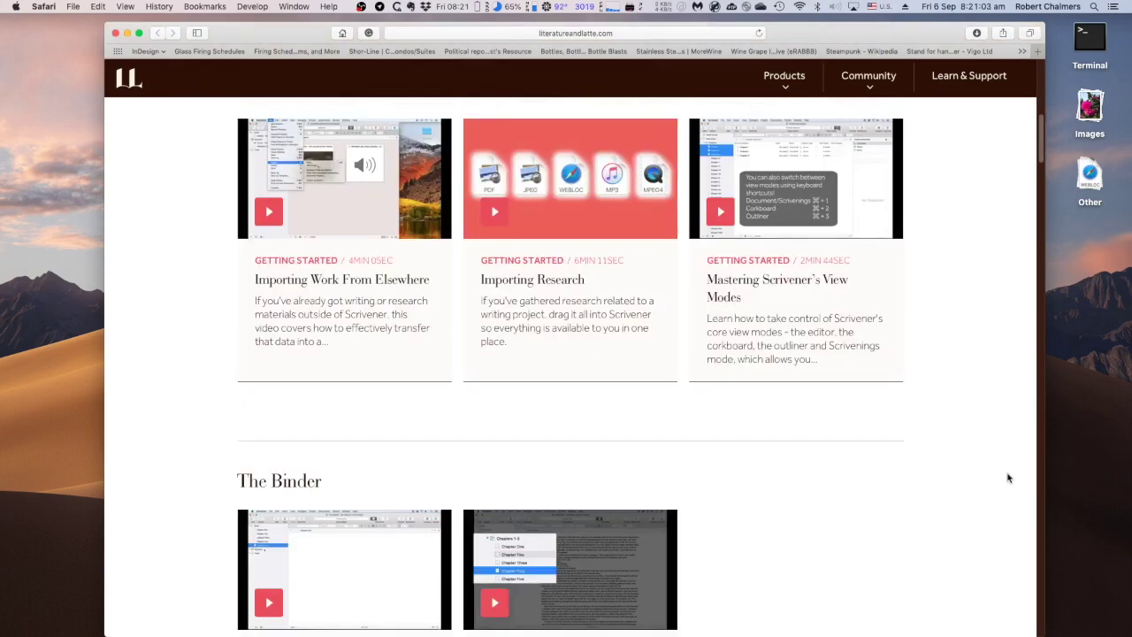
pyautogui.scroll(-8, 999, 464)
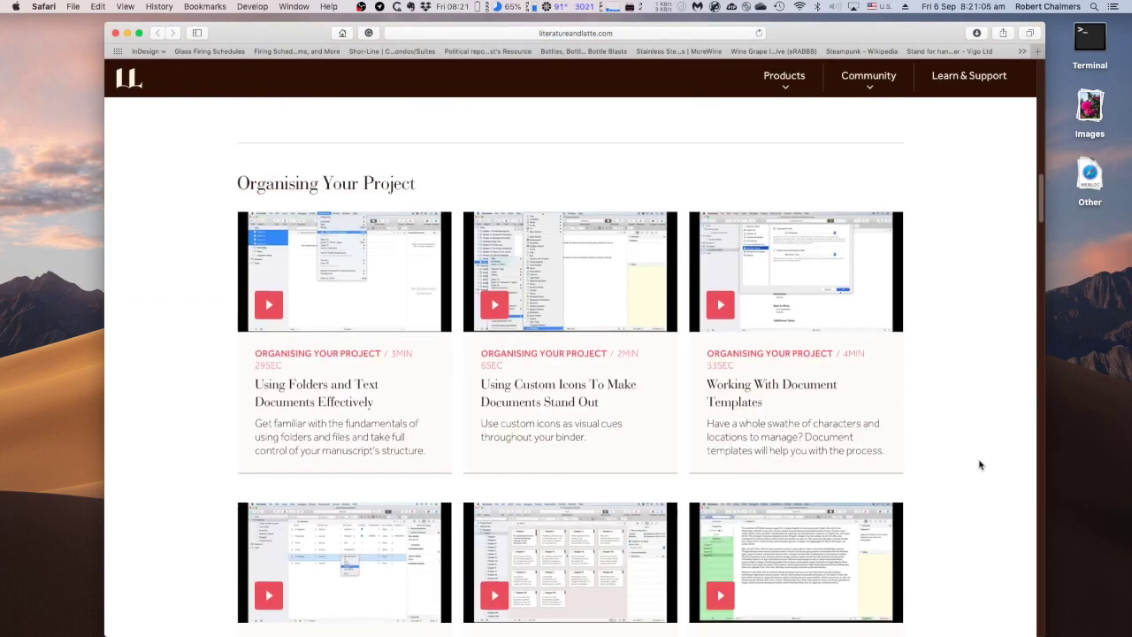
pyautogui.scroll(-10, 979, 465)
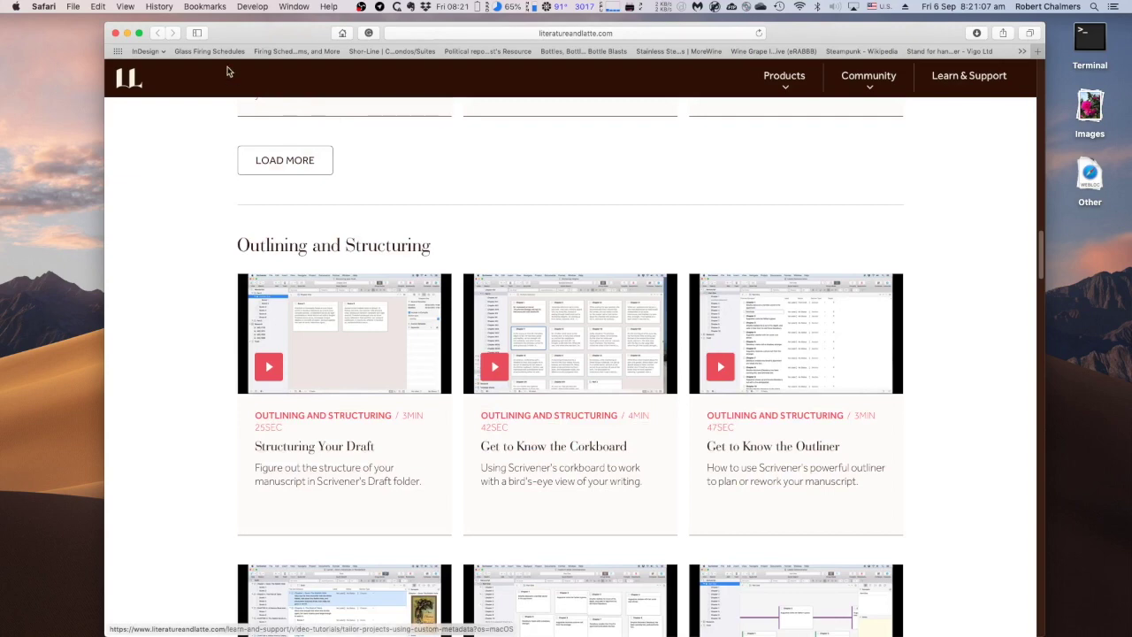
pyautogui.click(127, 32)
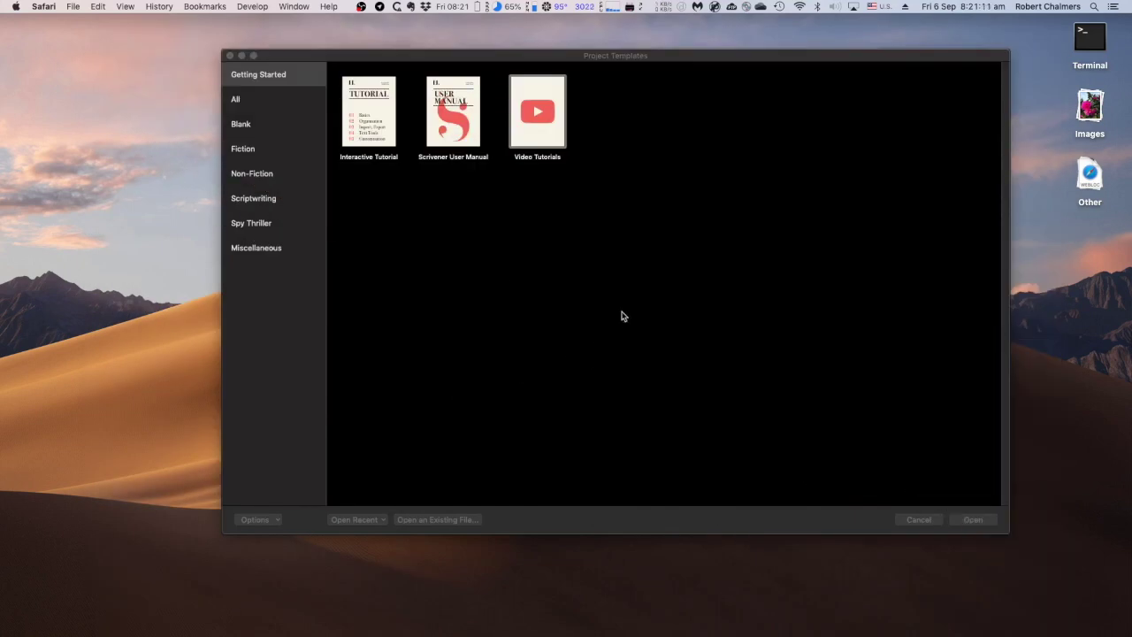
pyautogui.click(346, 117)
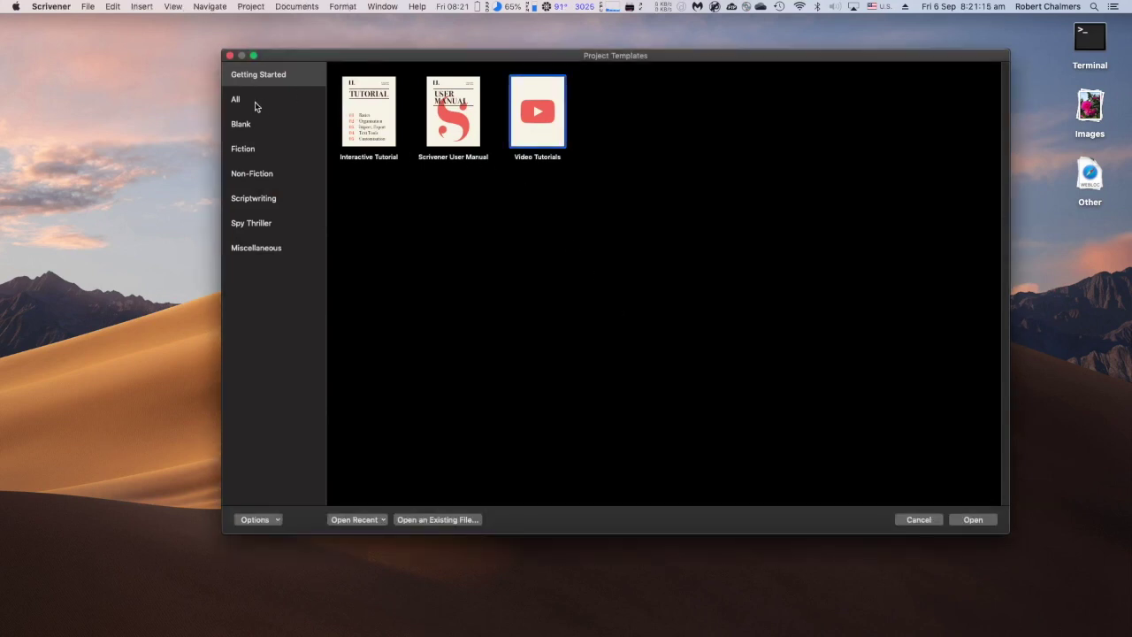
pyautogui.click(60, 7)
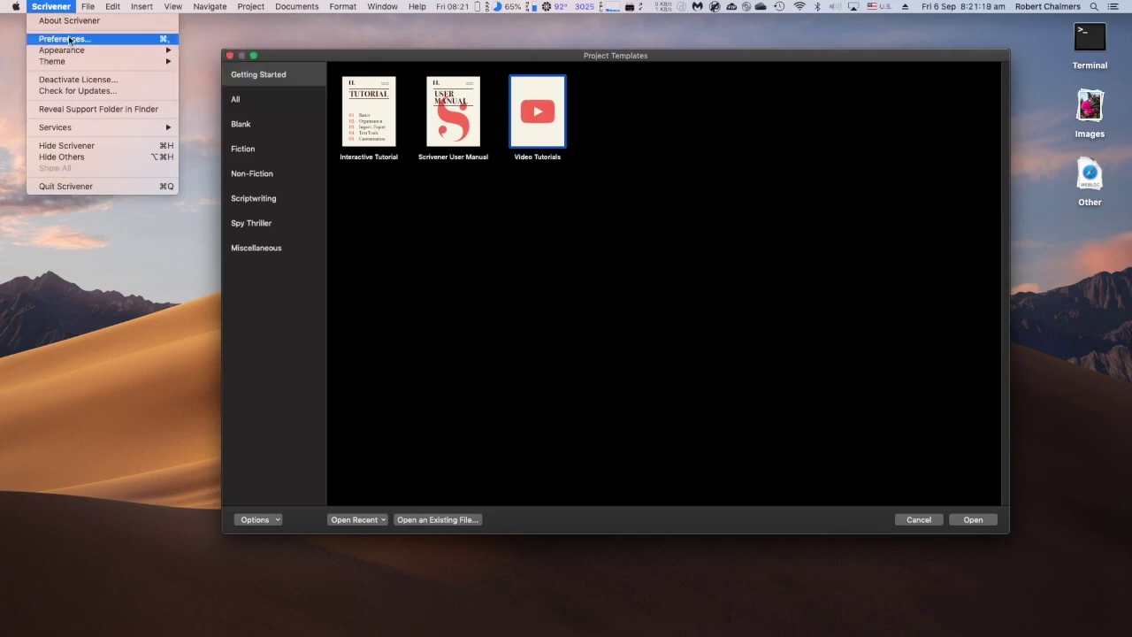
pyautogui.moveTo(96, 51)
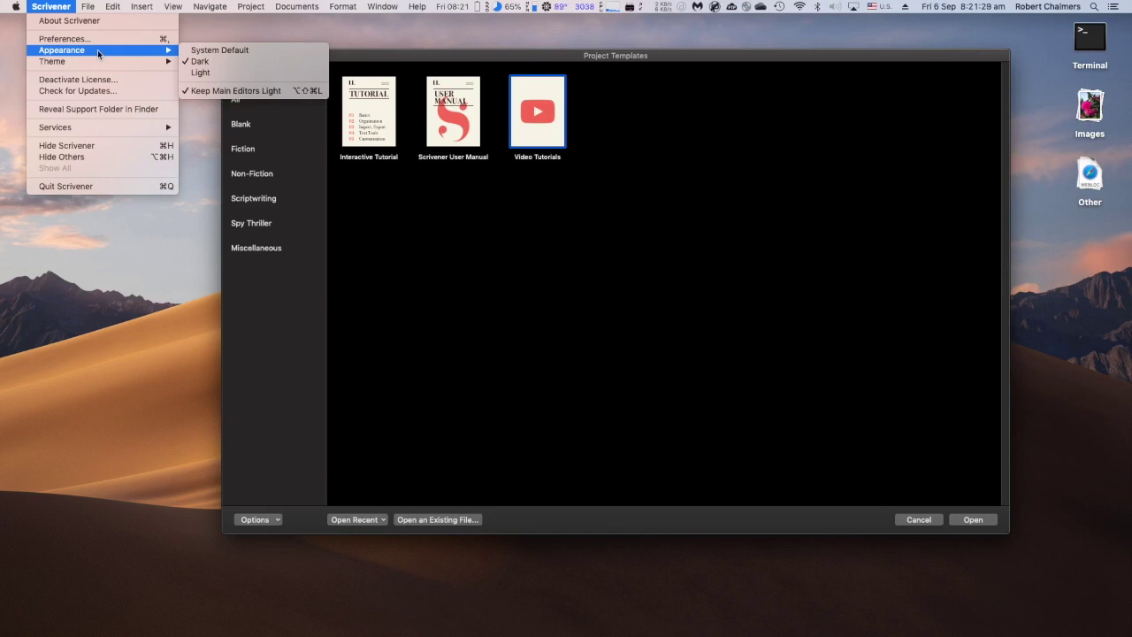
pyautogui.moveTo(120, 66)
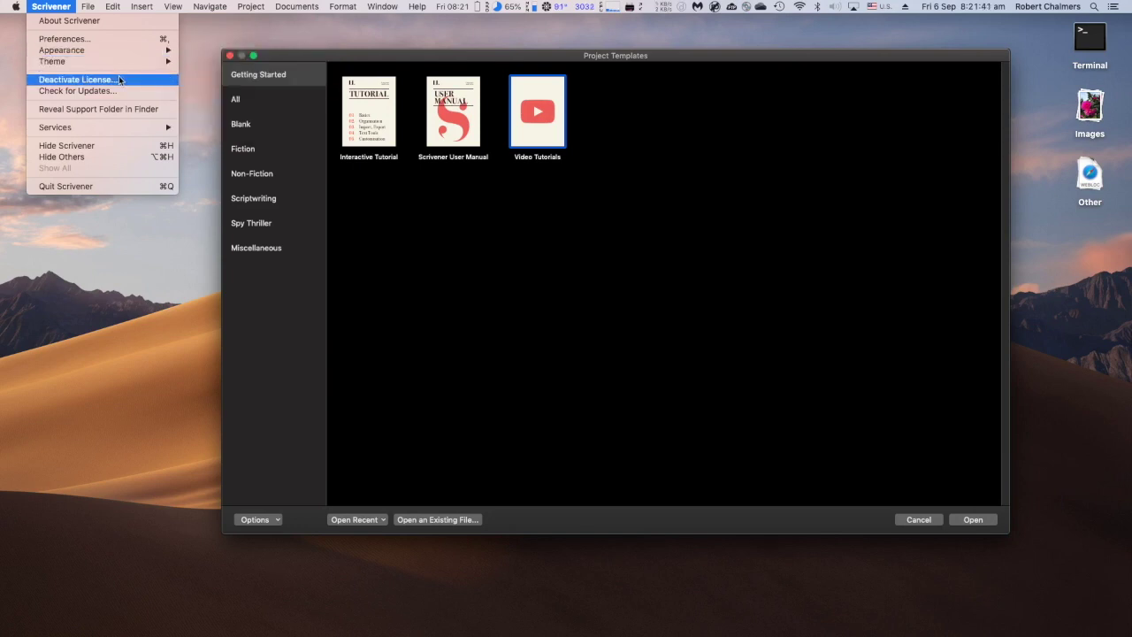
pyautogui.click(131, 80)
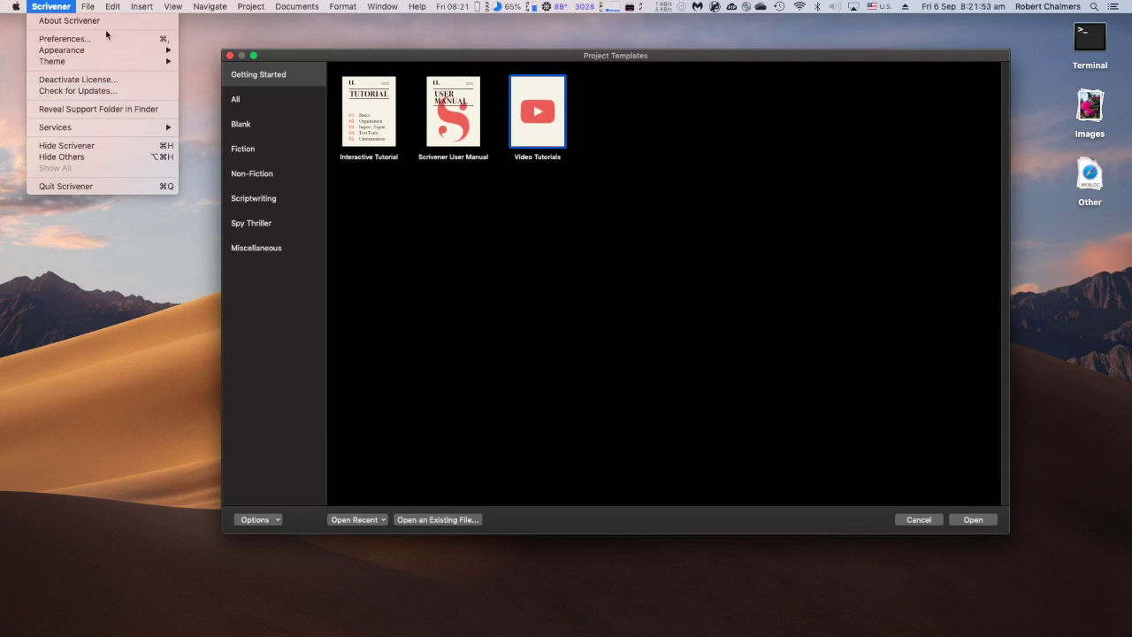
pyautogui.moveTo(92, 8)
pyautogui.click(384, 245)
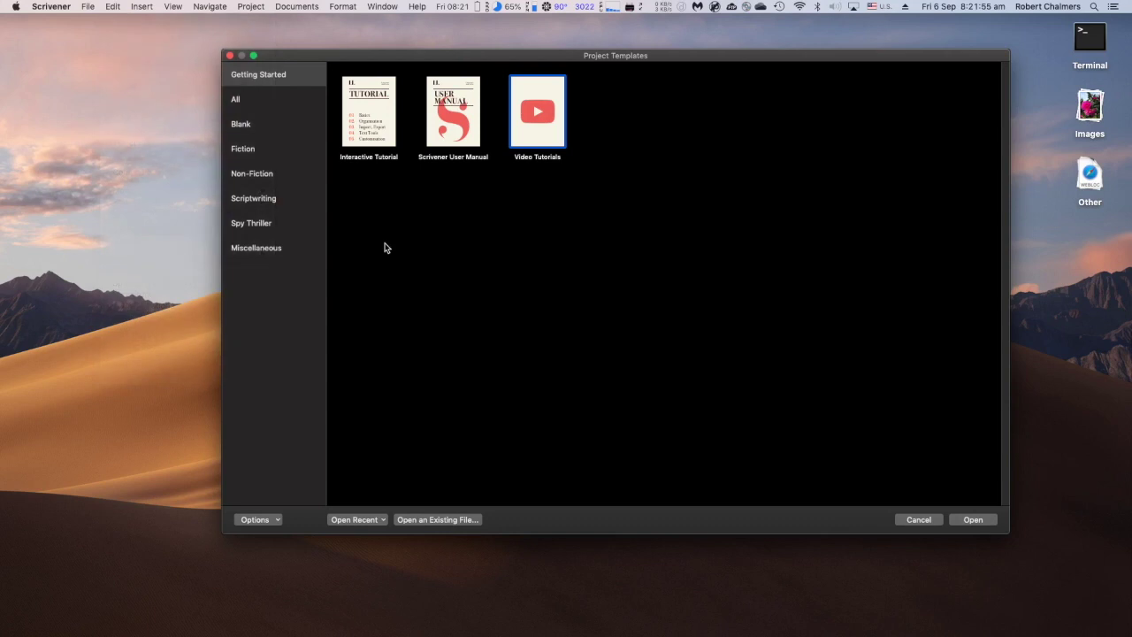
# - Browse the File menu's project lists, then switch the template chooser between All and Blank categories
pyautogui.click(87, 8)
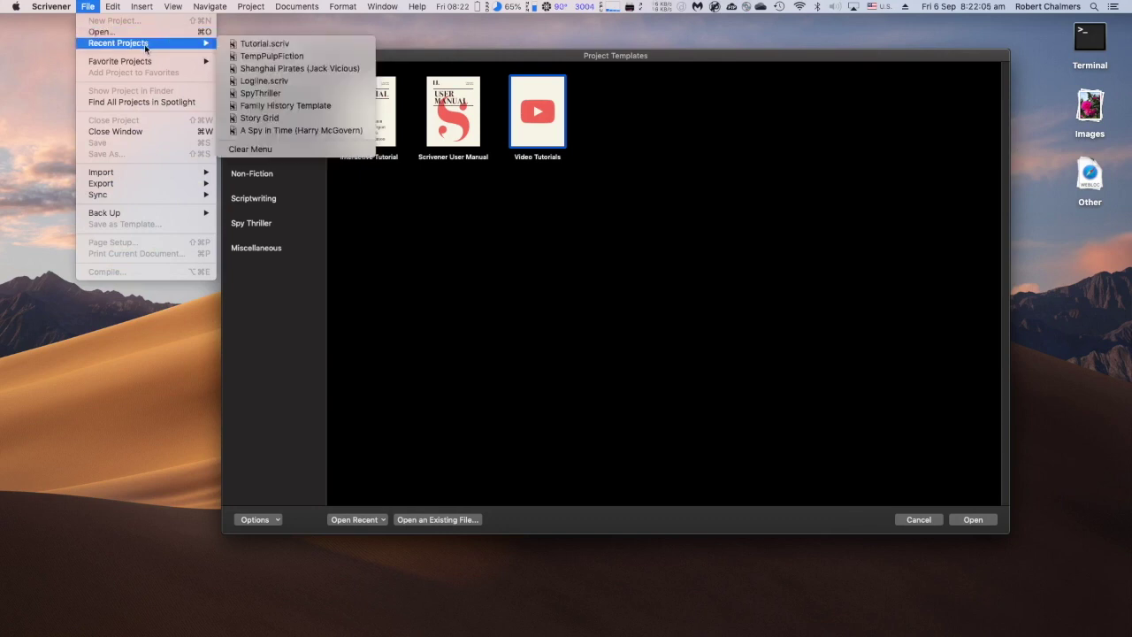
pyautogui.moveTo(141, 62)
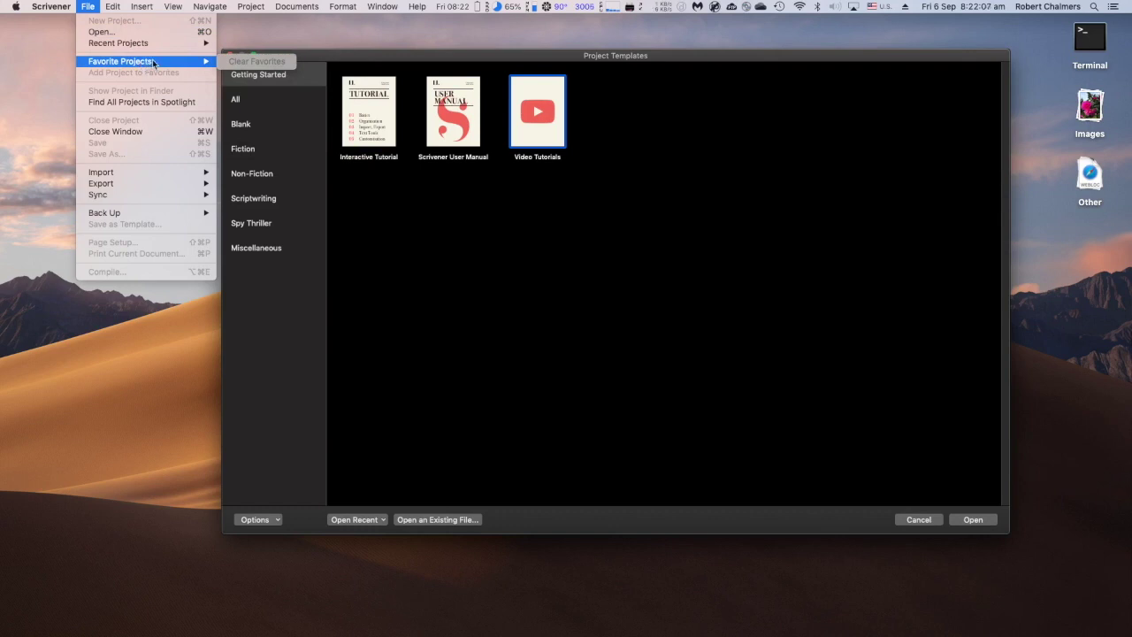
pyautogui.click(395, 244)
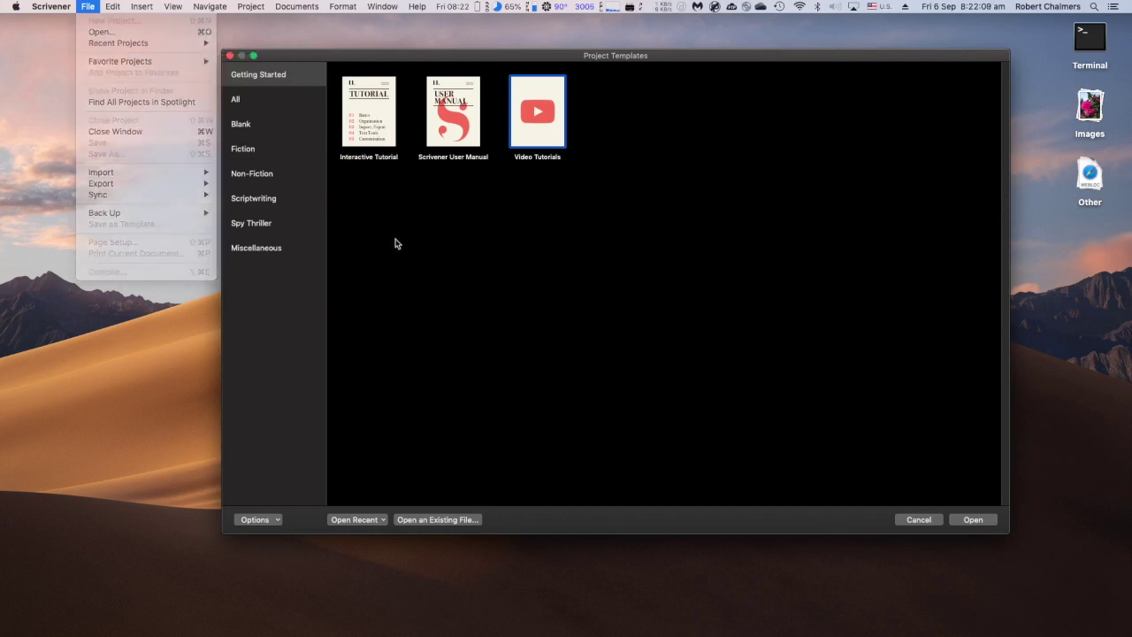
pyautogui.click(244, 105)
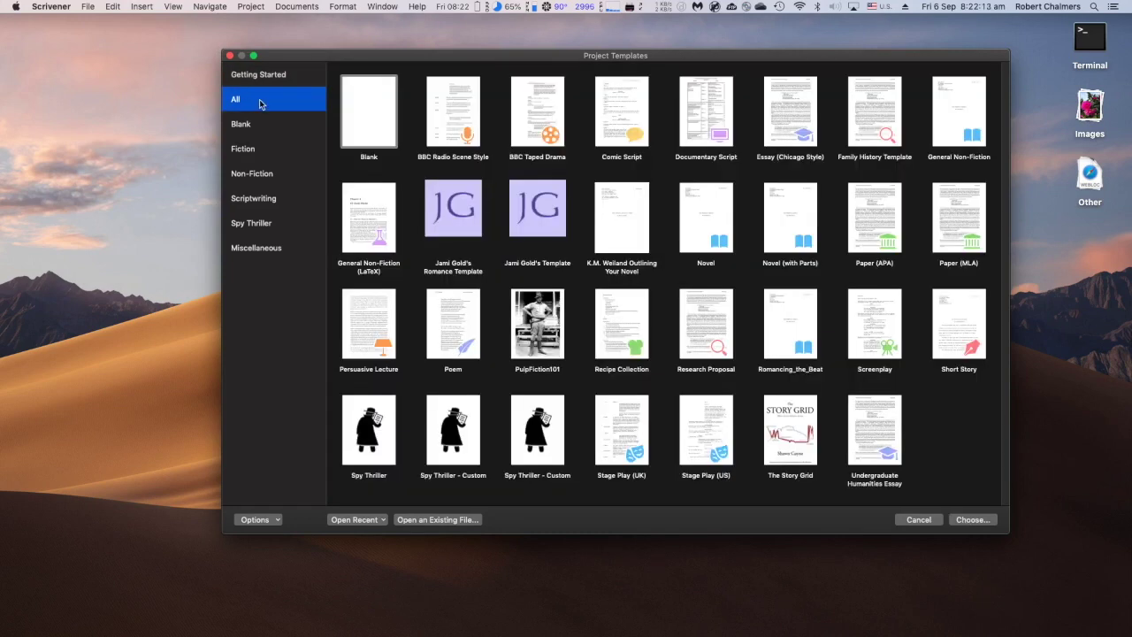
pyautogui.click(249, 126)
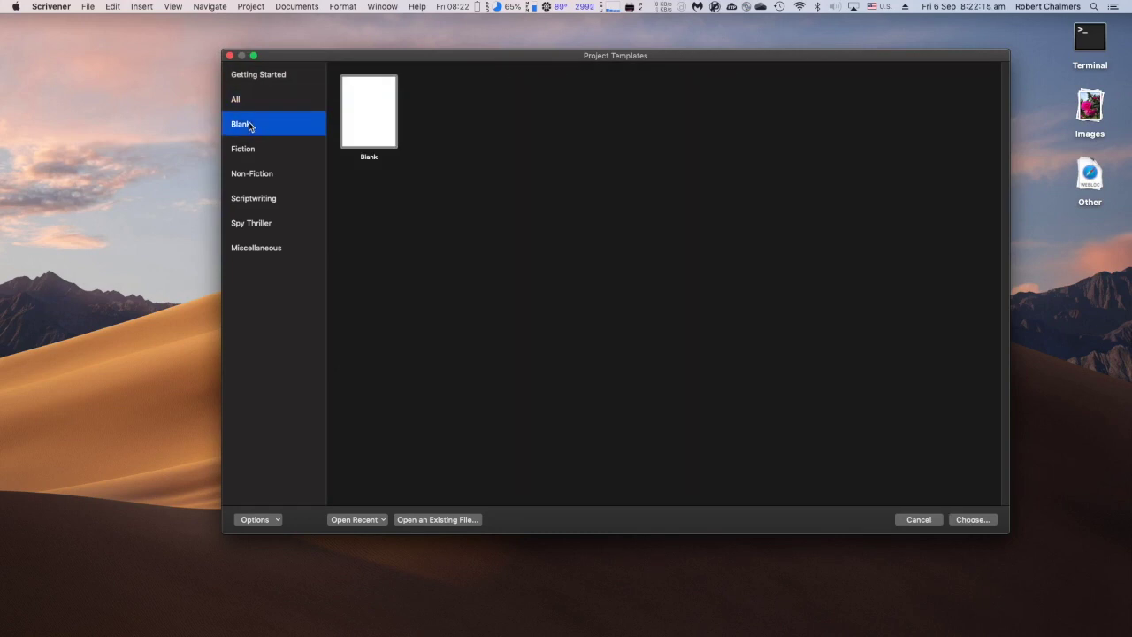
pyautogui.click(246, 107)
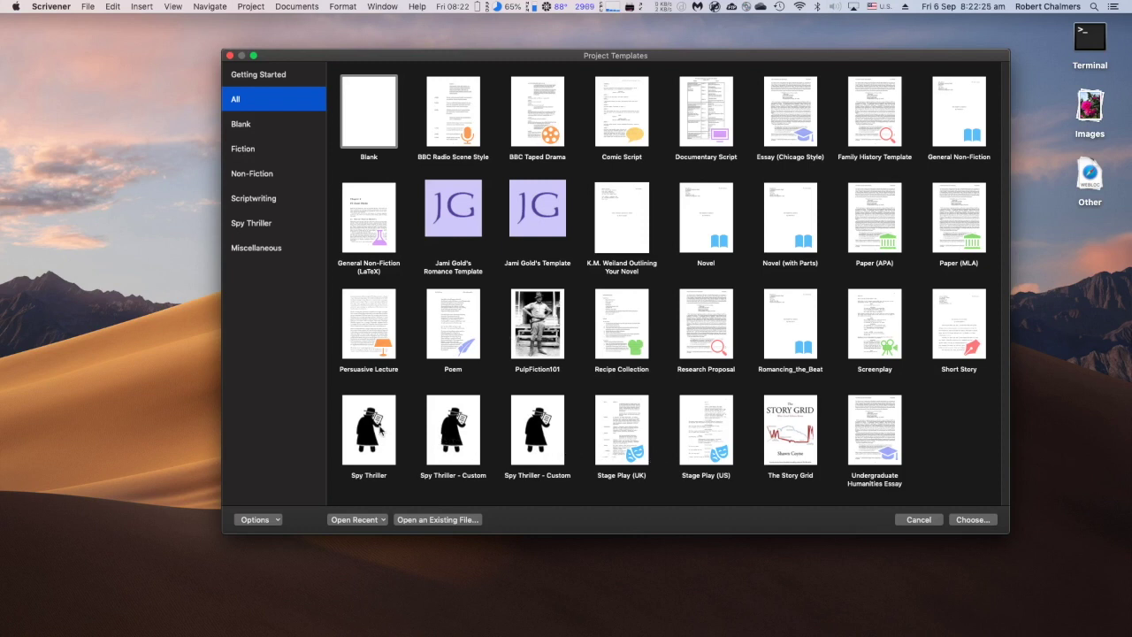
# - Try starting a Spy Thriller project, cancel the save sheet, and return to All templates
pyautogui.doubleClick(369, 430)
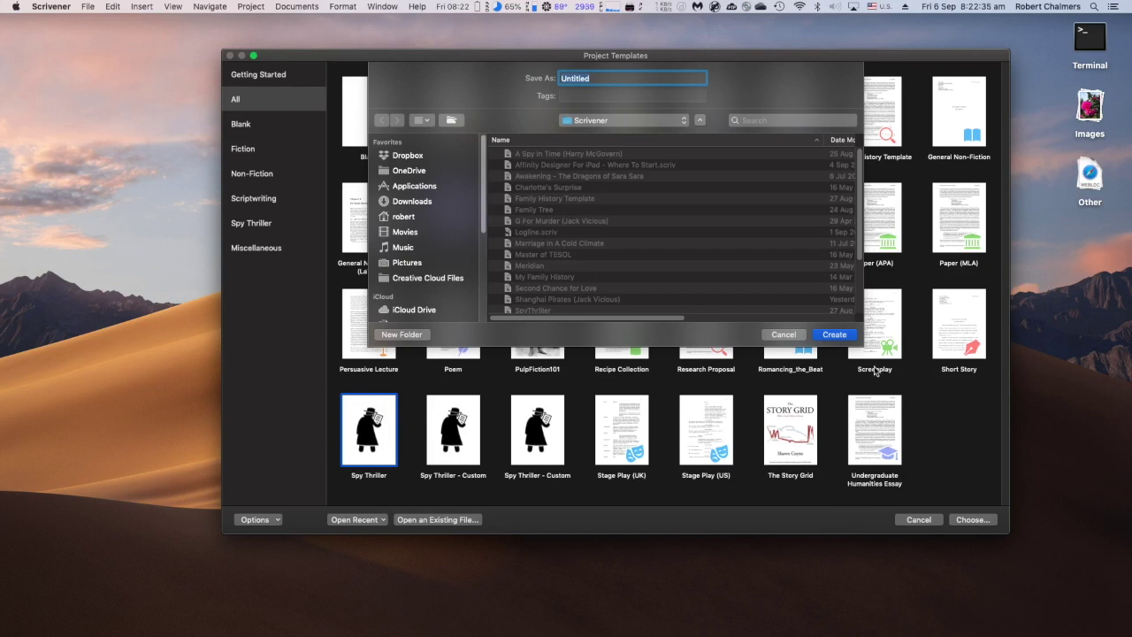
pyautogui.click(784, 334)
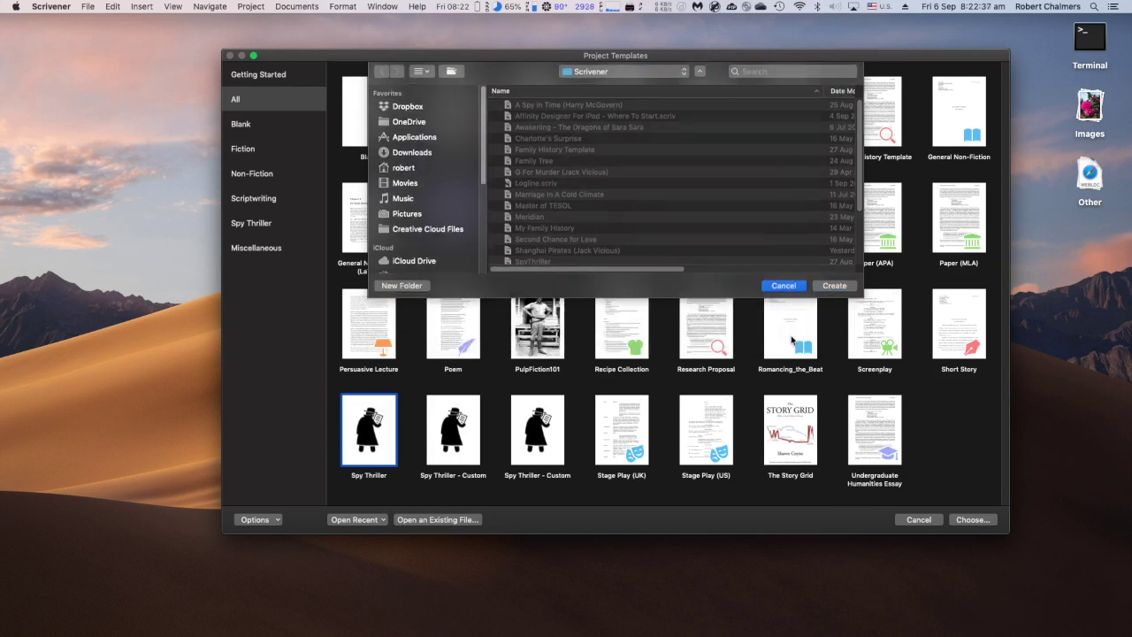
pyautogui.click(269, 99)
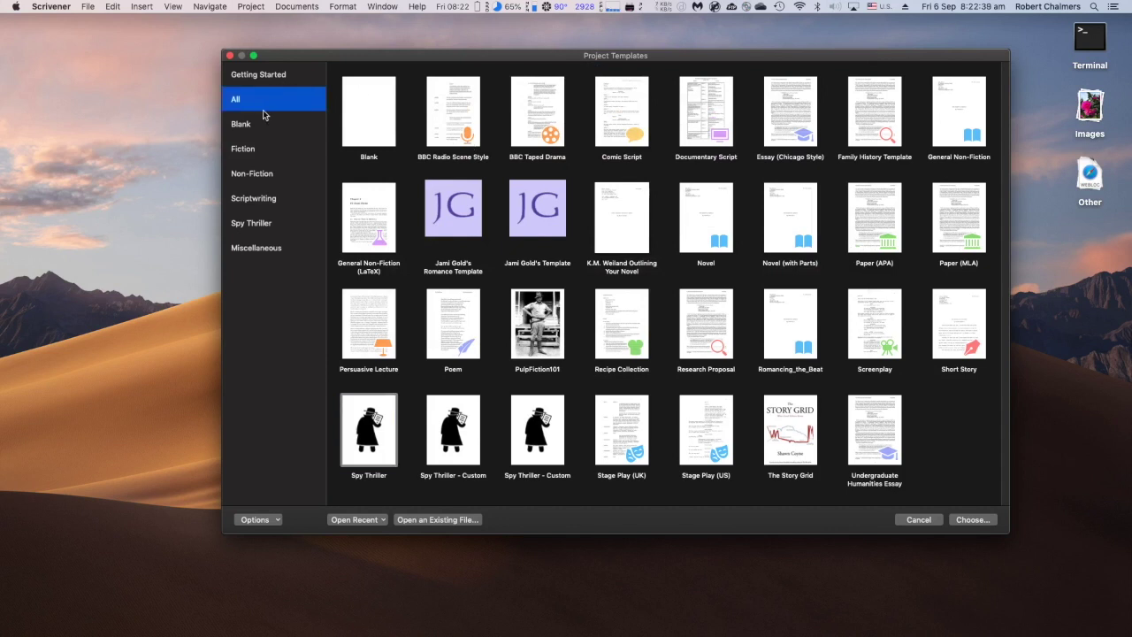
# - Filter to the Blank category, select the Blank template, and browse the Options list
pyautogui.click(252, 129)
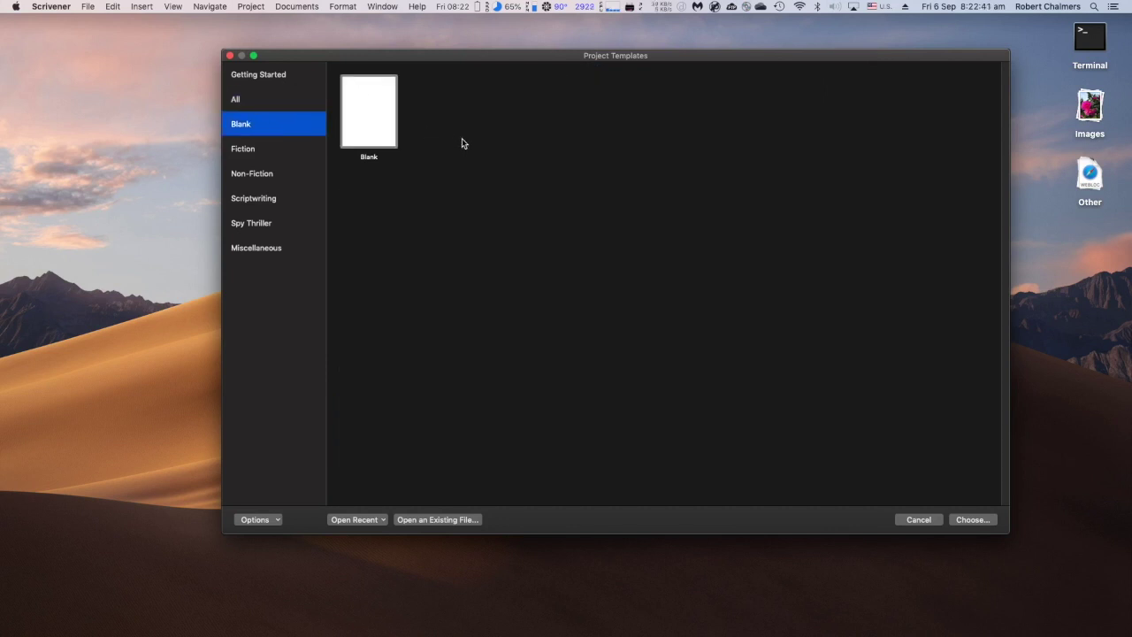
pyautogui.click(374, 111)
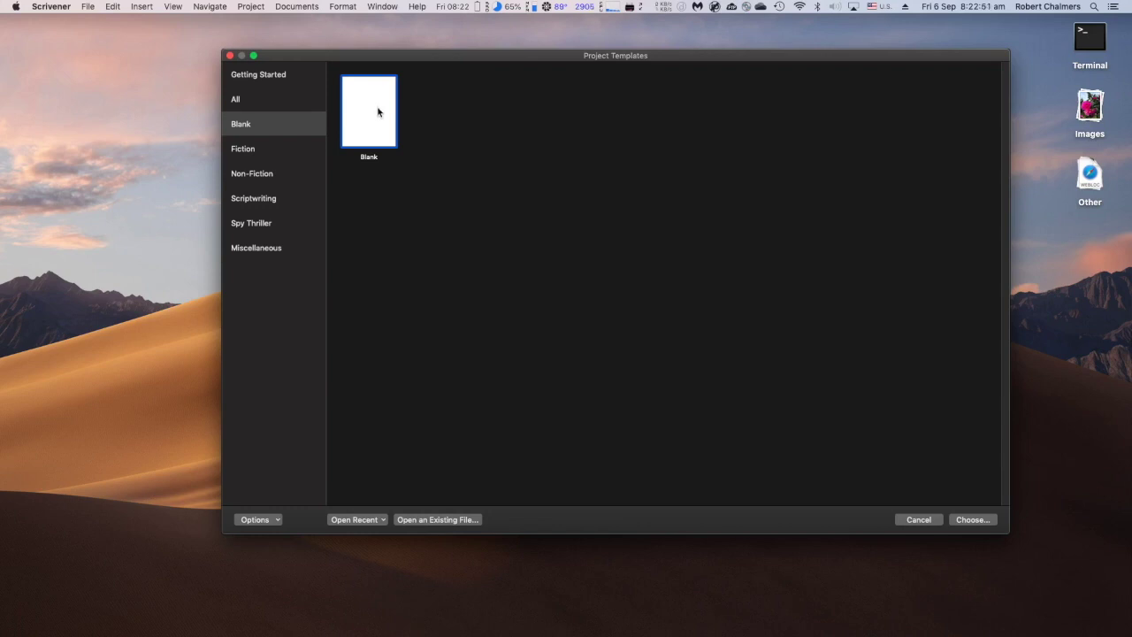
pyautogui.click(275, 523)
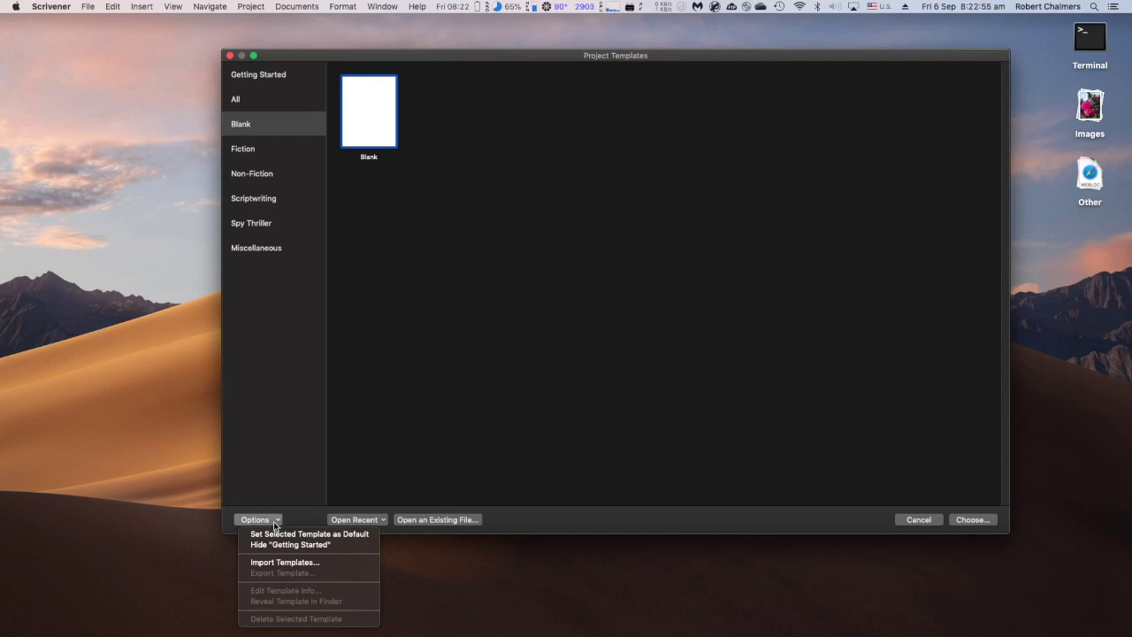
pyautogui.click(297, 564)
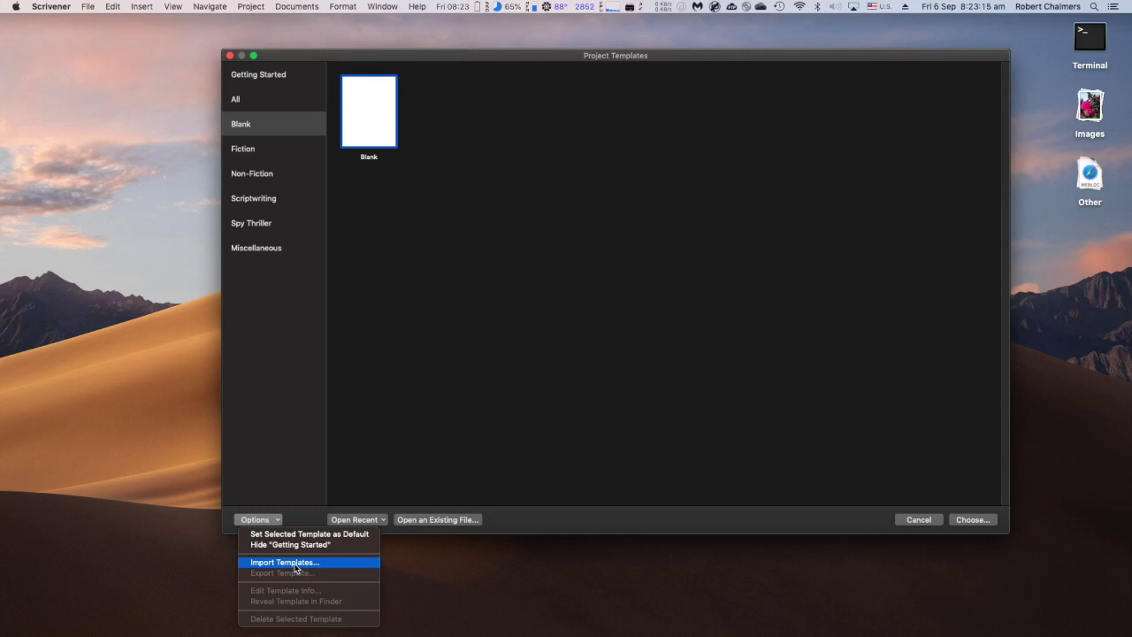
pyautogui.click(308, 559)
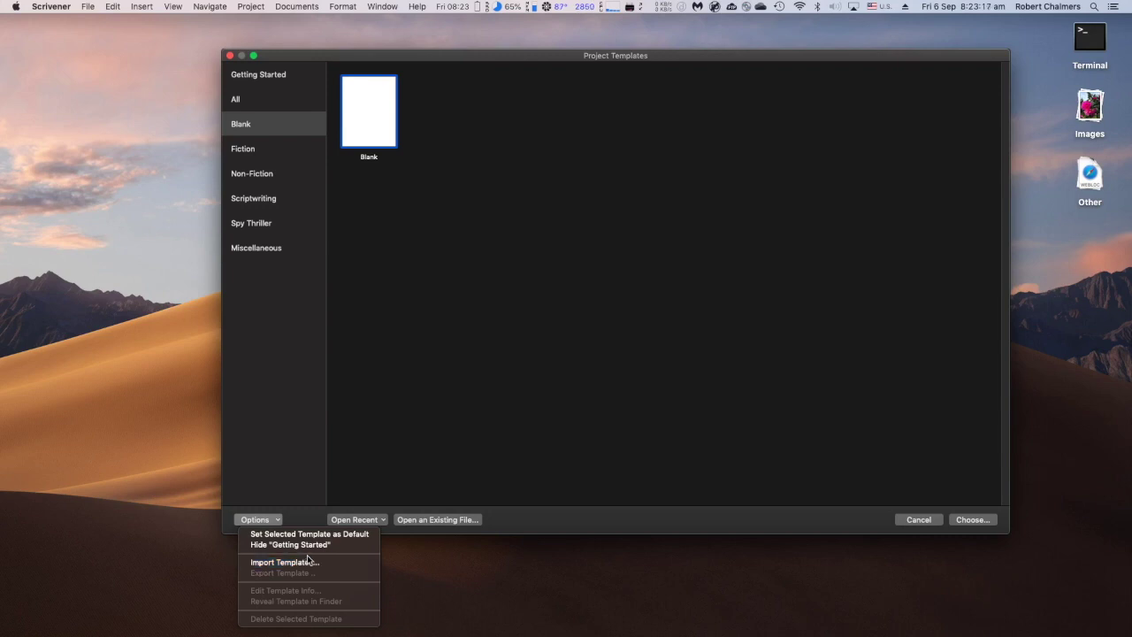
# - Look through the Open Recent projects list and close it again
pyautogui.click(378, 520)
pyautogui.click(379, 520)
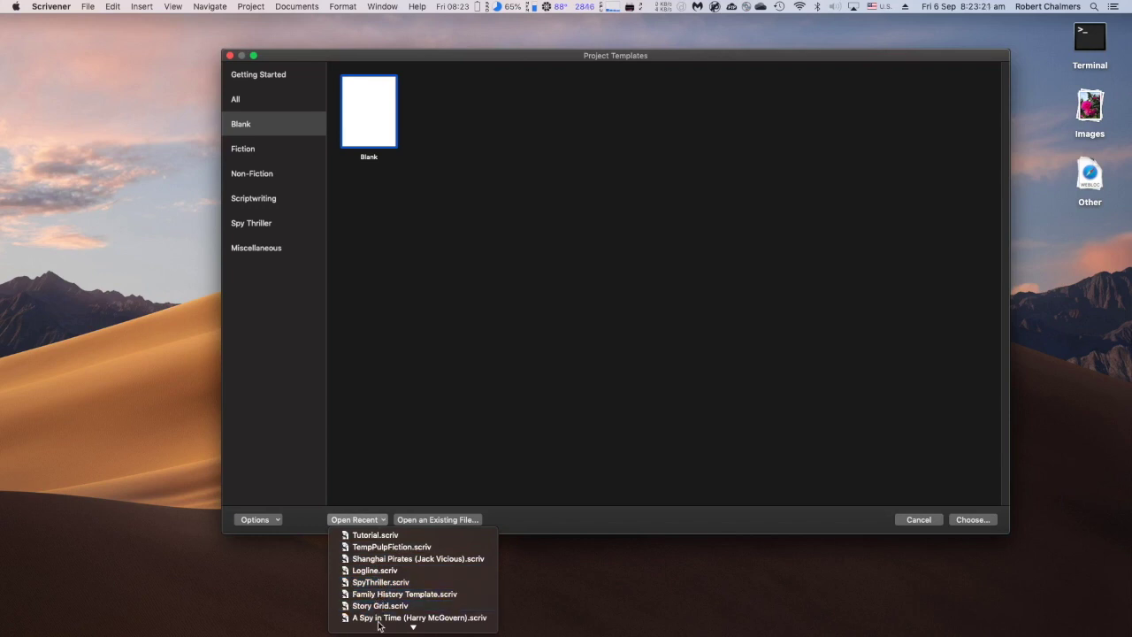
pyautogui.click(395, 470)
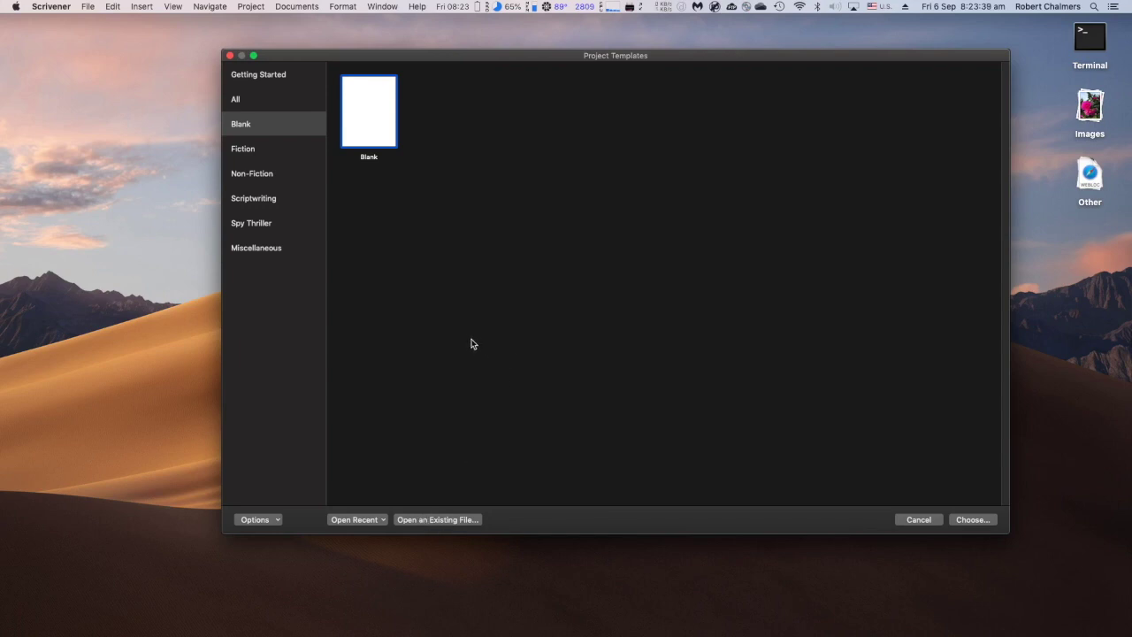
# - Start a Blank project and navigate the save sheet to Dropbox's Apps/Scrivener folder
pyautogui.doubleClick(368, 114)
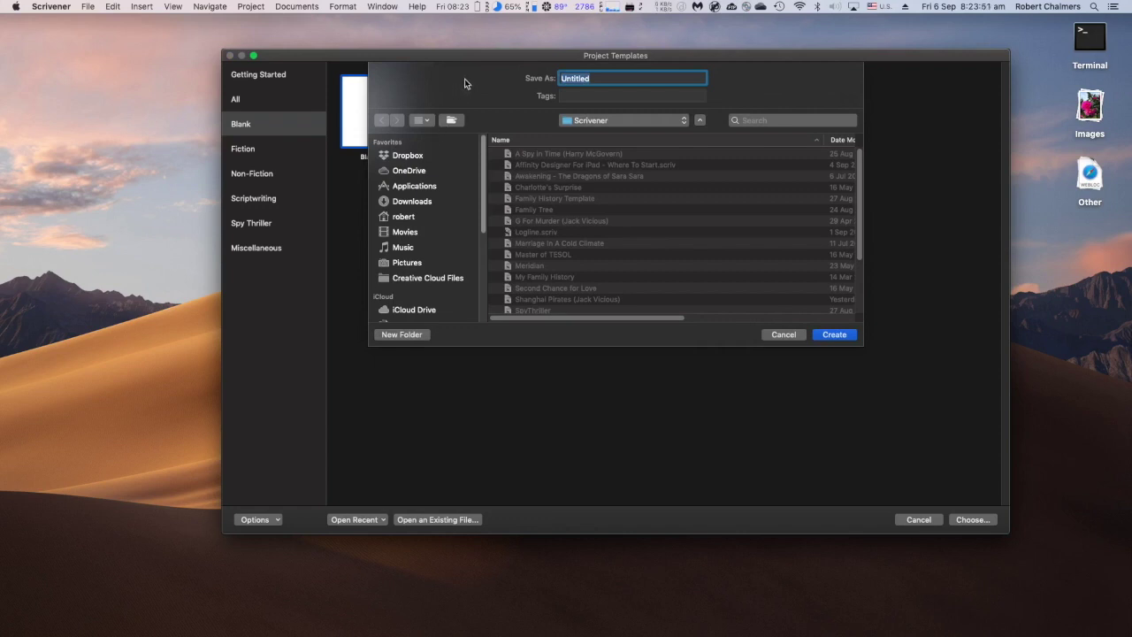
pyautogui.click(685, 122)
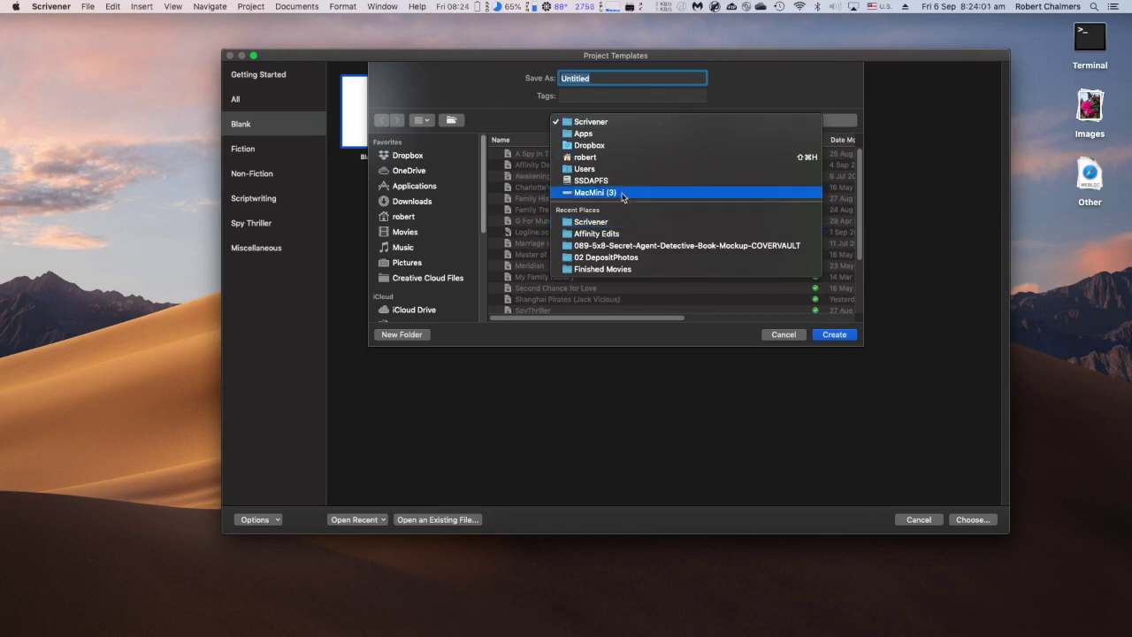
pyautogui.click(619, 146)
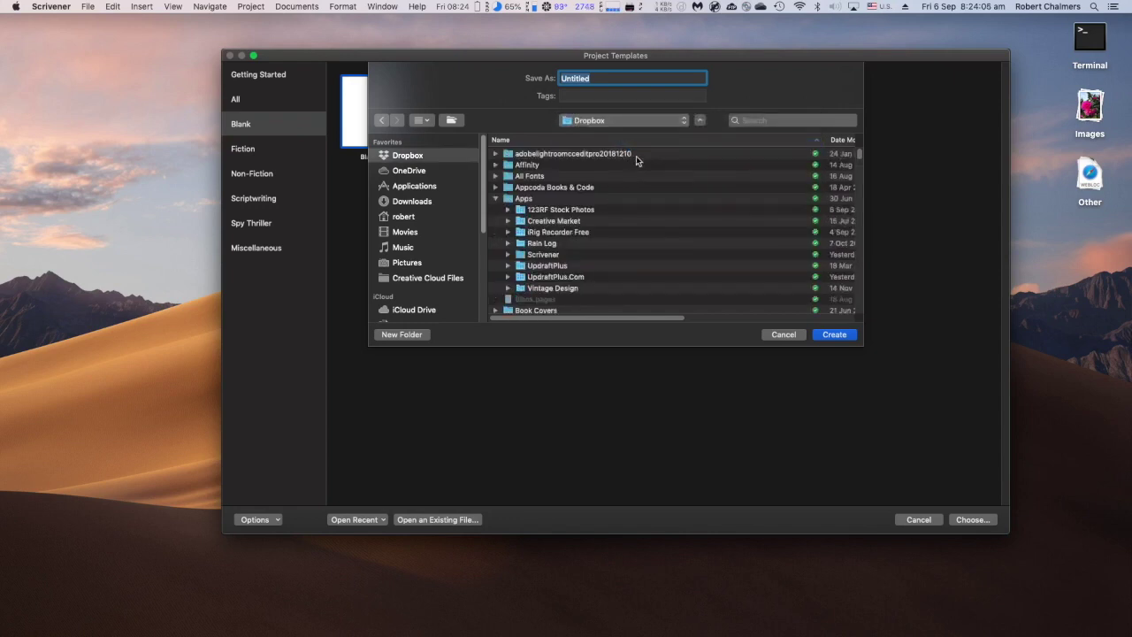
pyautogui.click(510, 201)
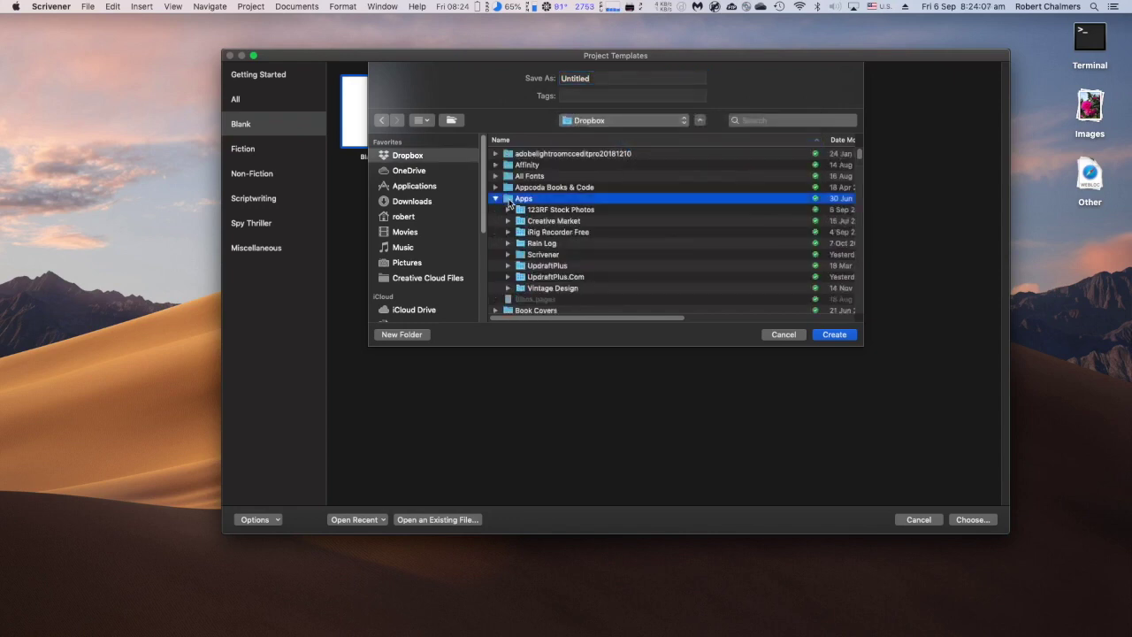
pyautogui.click(522, 257)
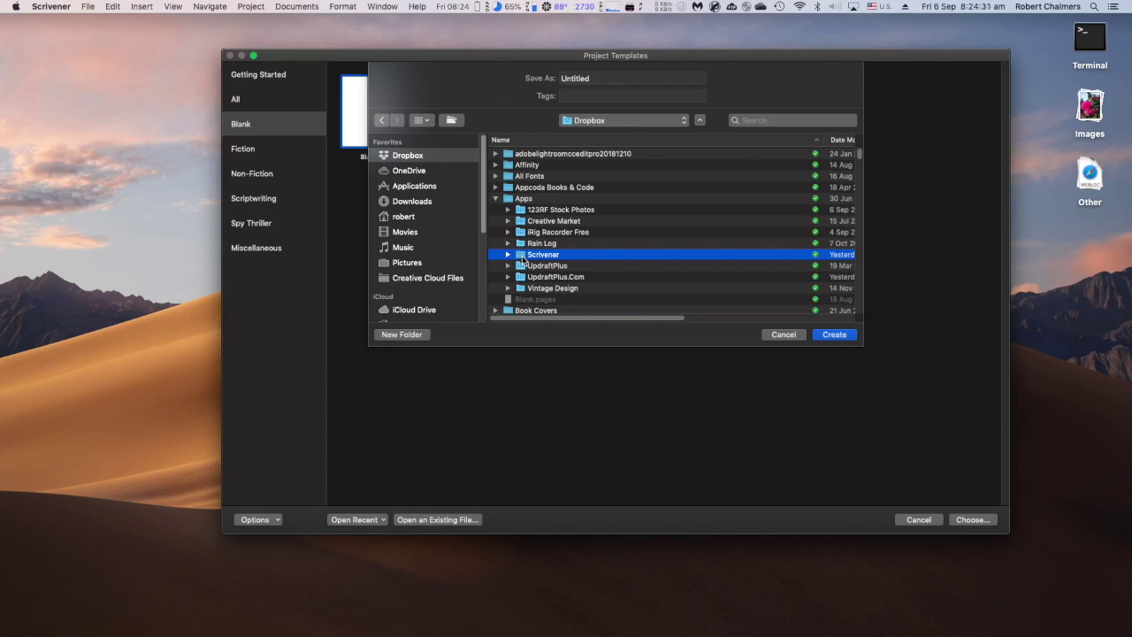
# - Expand the Scrivener folder to view existing projects, collapse it, and cancel saving
pyautogui.click(508, 255)
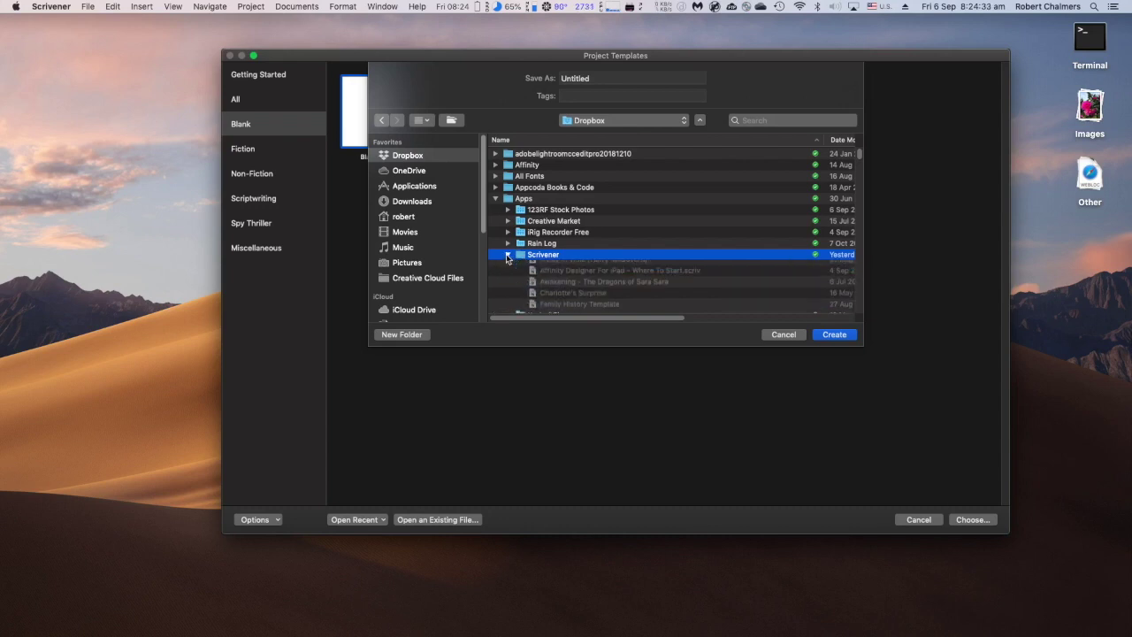
pyautogui.scroll(-2, 612, 283)
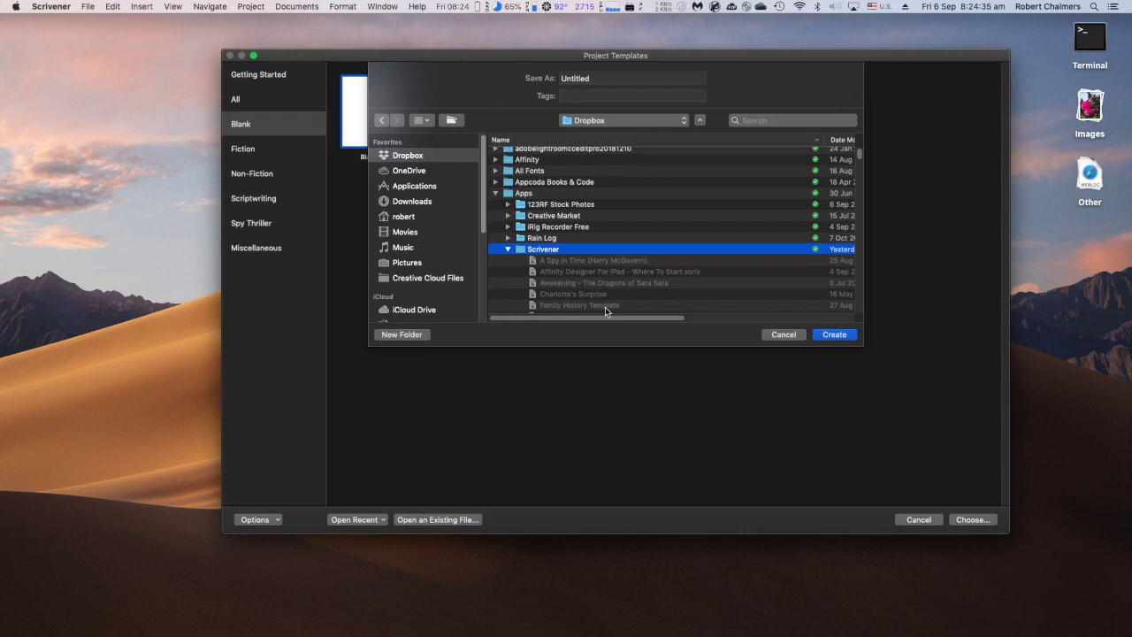
pyautogui.scroll(-3, 606, 275)
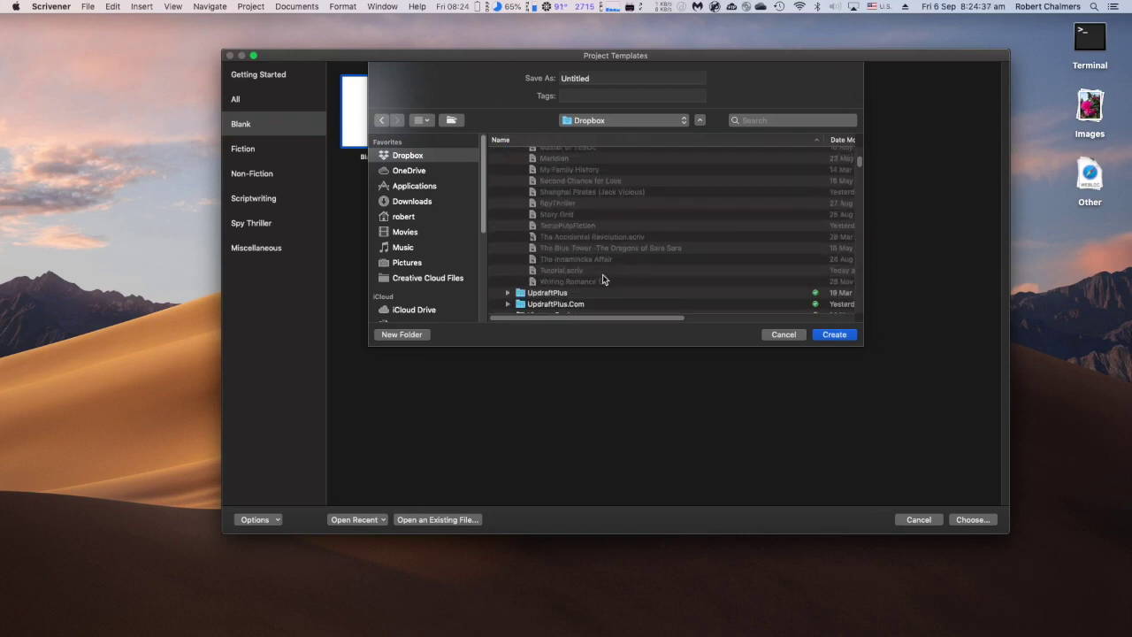
pyautogui.scroll(5, 605, 277)
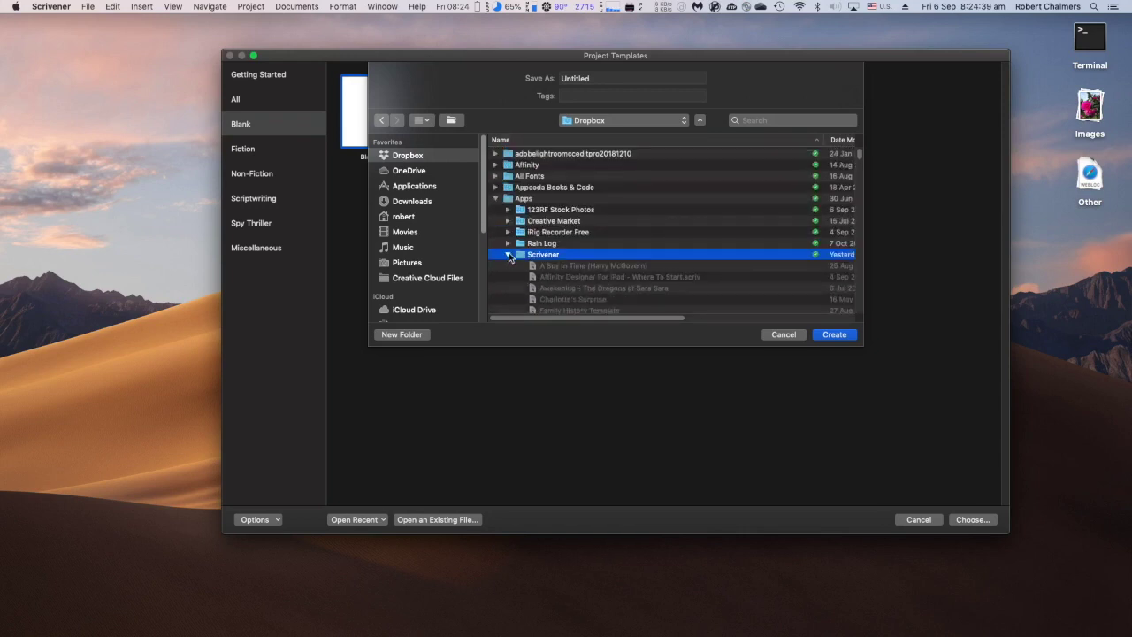
pyautogui.click(508, 254)
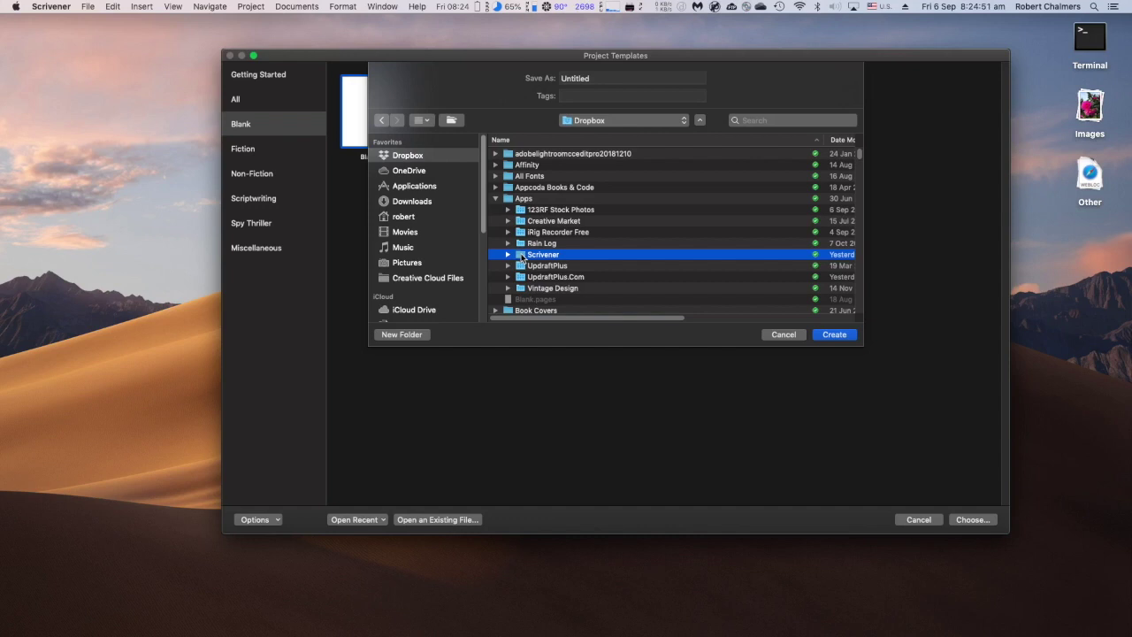
pyautogui.click(783, 335)
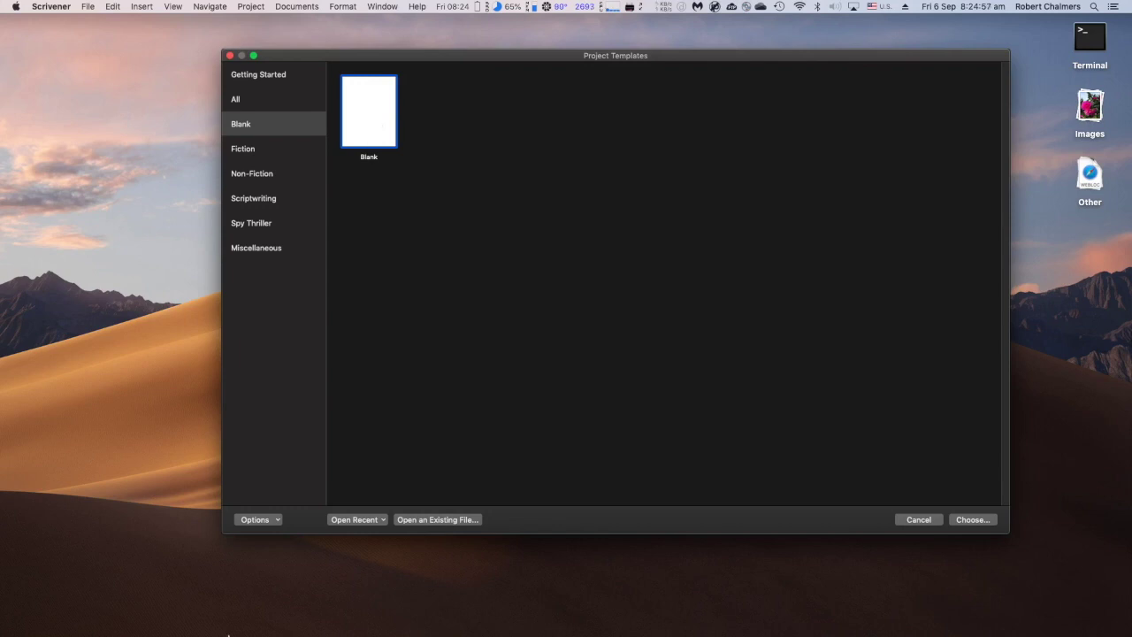
# - Open a new Finder window on Dropbox's Apps/Scrivener folder
pyautogui.moveTo(234, 624)
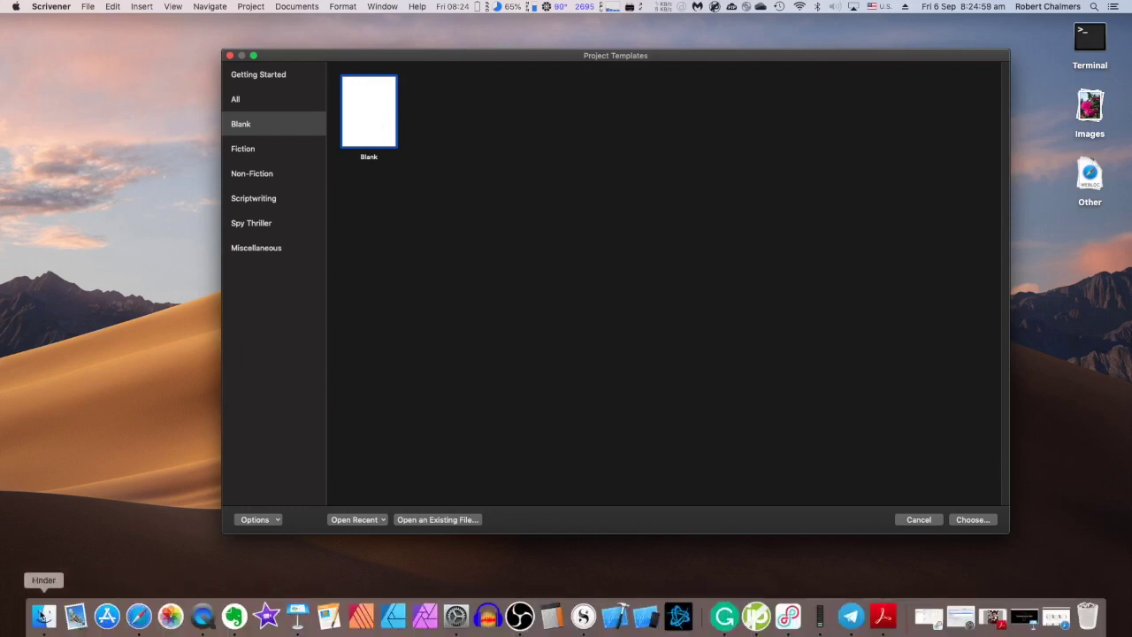
pyautogui.click(44, 616)
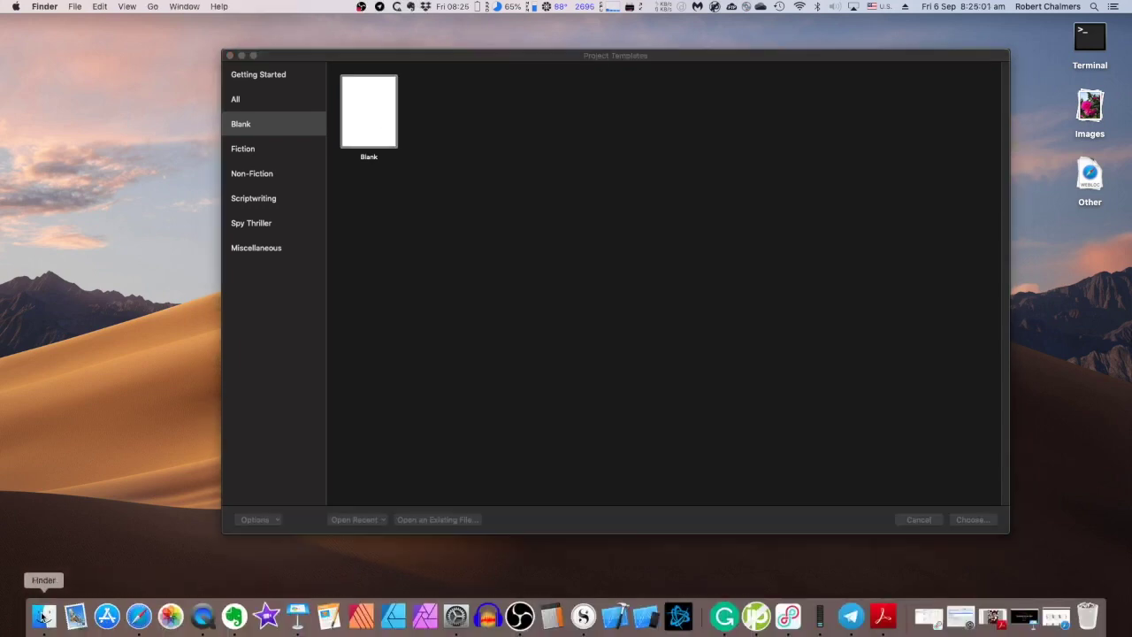
pyautogui.rightClick(43, 617)
pyautogui.click(83, 497)
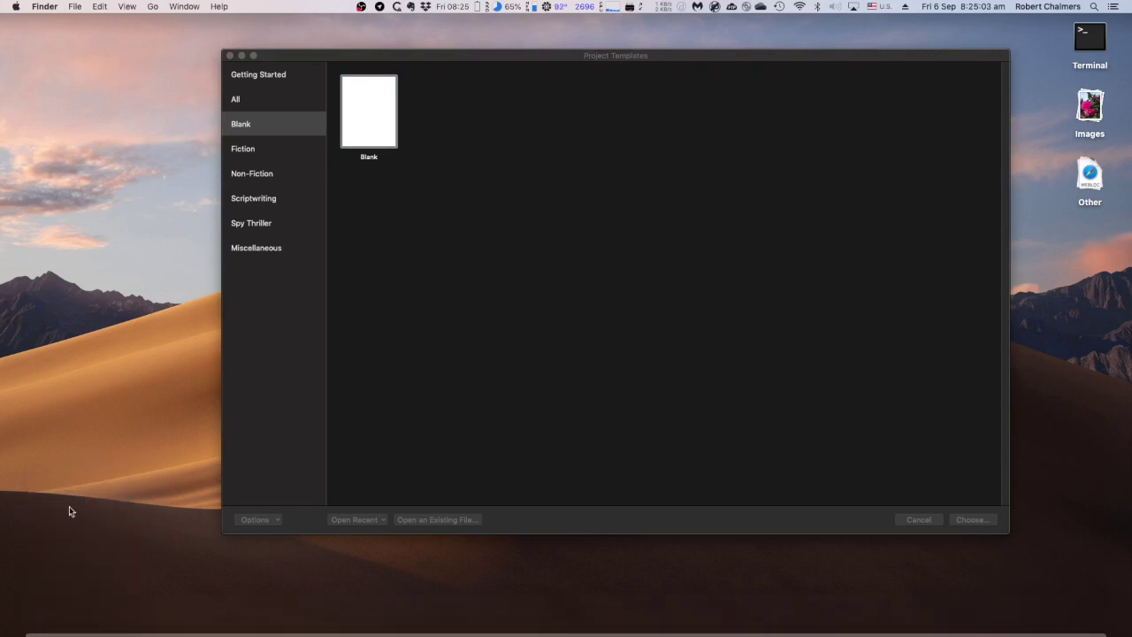
pyautogui.click(182, 195)
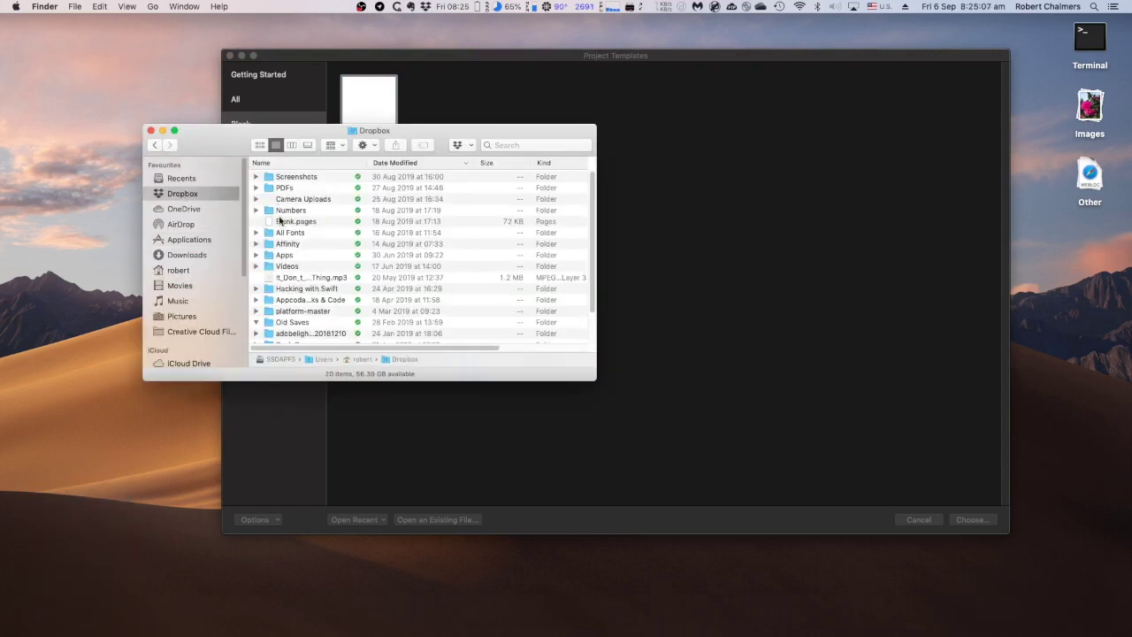
pyautogui.click(281, 254)
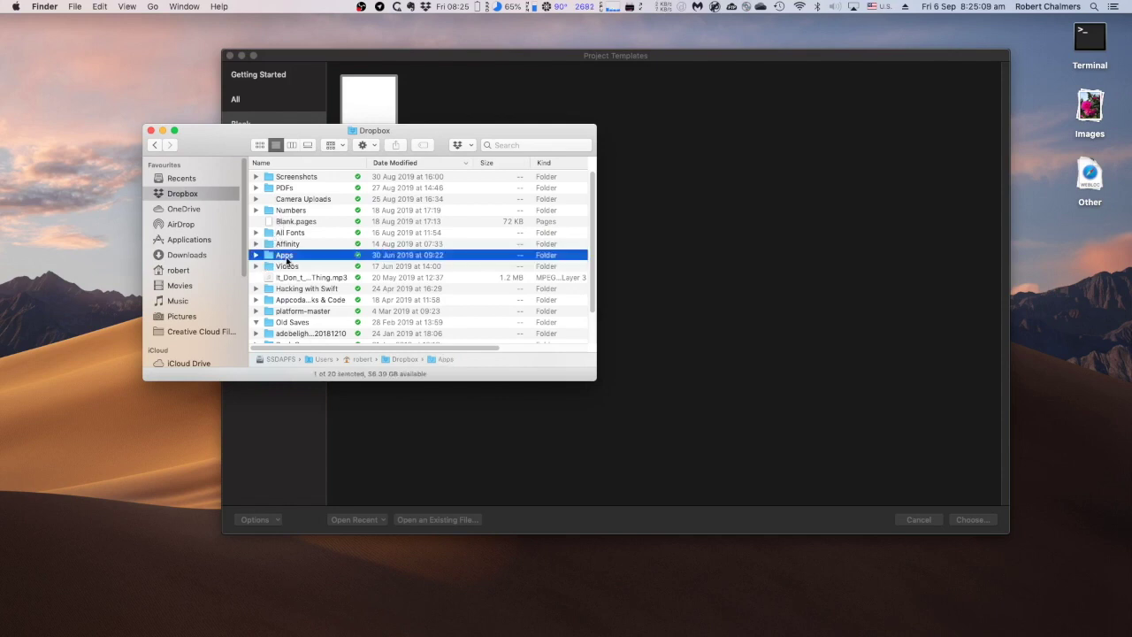
pyautogui.click(256, 254)
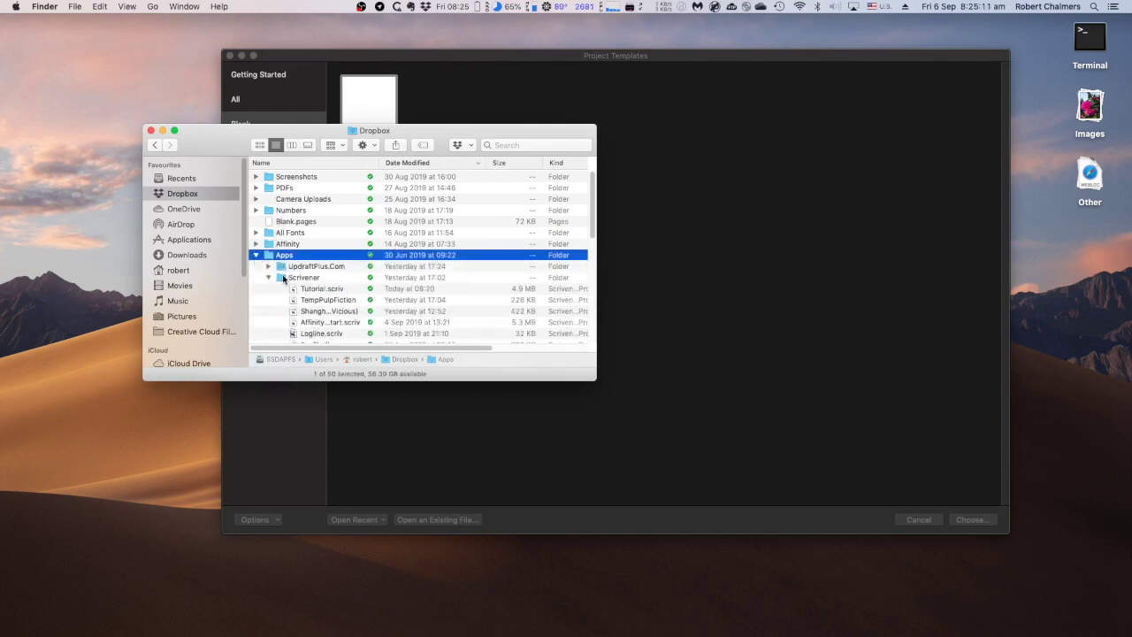
pyautogui.click(290, 280)
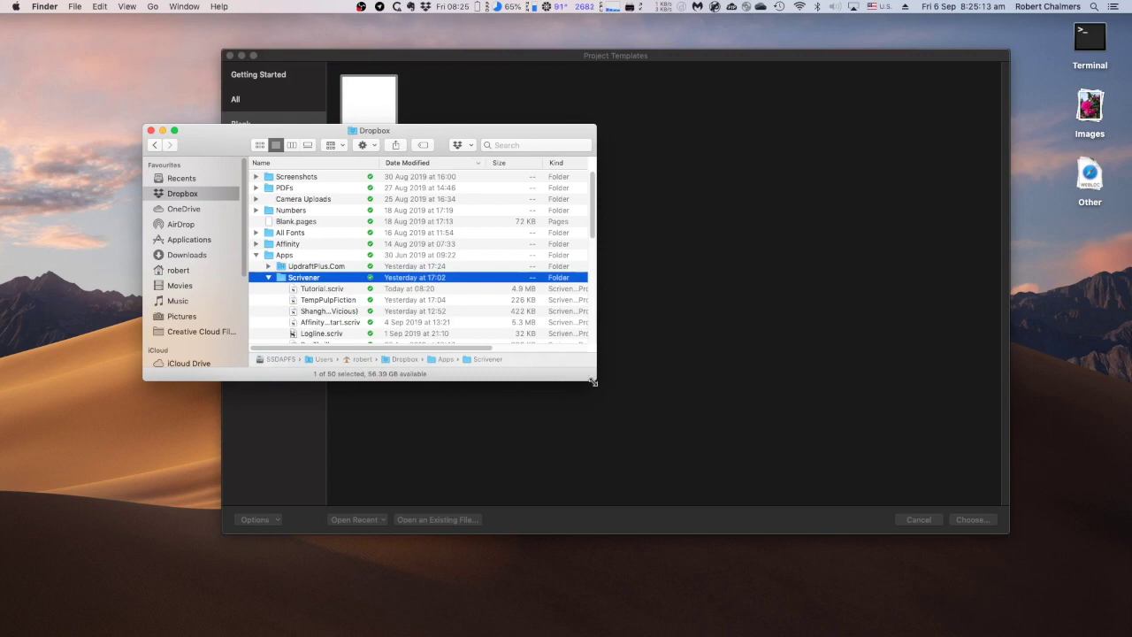
# - Enlarge the Finder window and widen the Name column to show full project names, then minimise it
pyautogui.moveTo(596, 379); pyautogui.dragTo(669, 527)
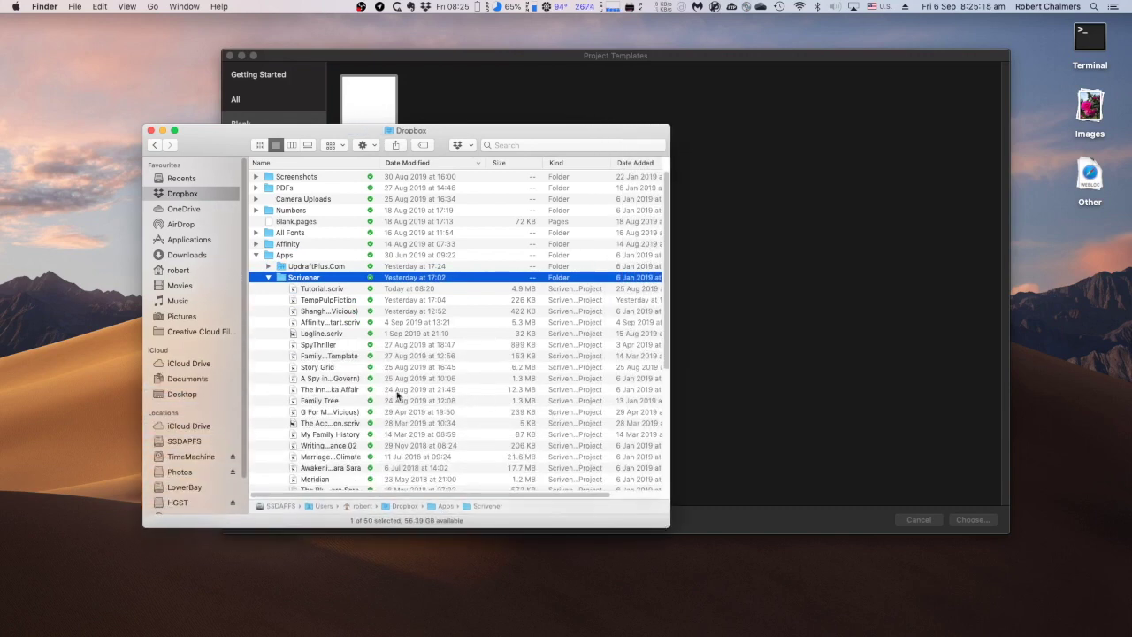
pyautogui.scroll(-5, 358, 386)
pyautogui.scroll(5, 351, 381)
pyautogui.moveTo(380, 164); pyautogui.dragTo(512, 167)
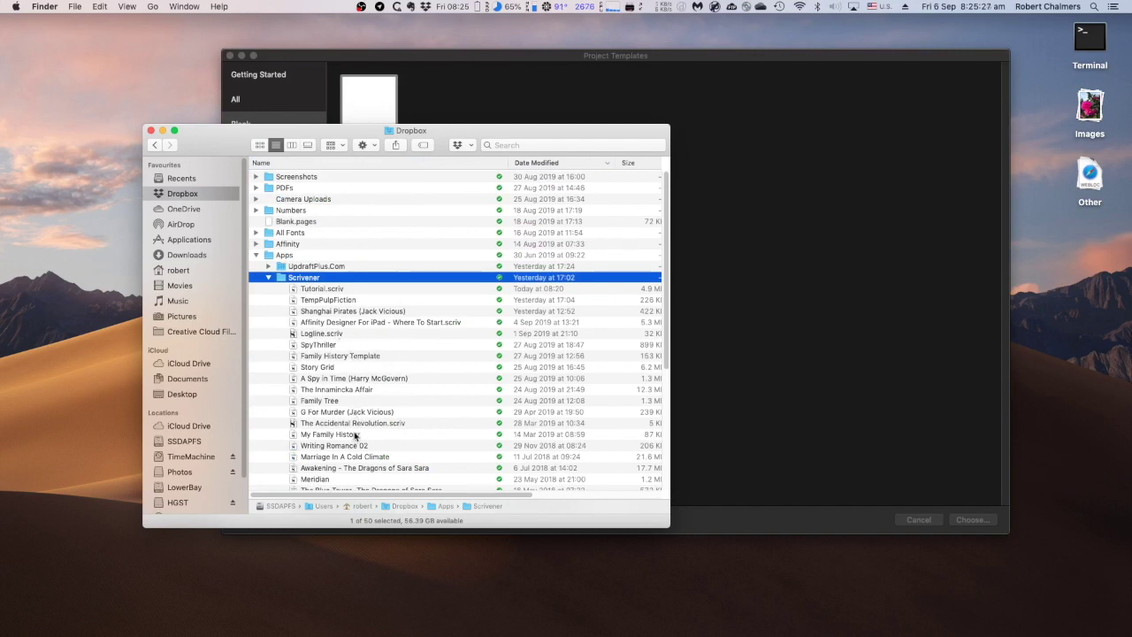
pyautogui.scroll(-1, 414, 450)
pyautogui.scroll(-3, 411, 449)
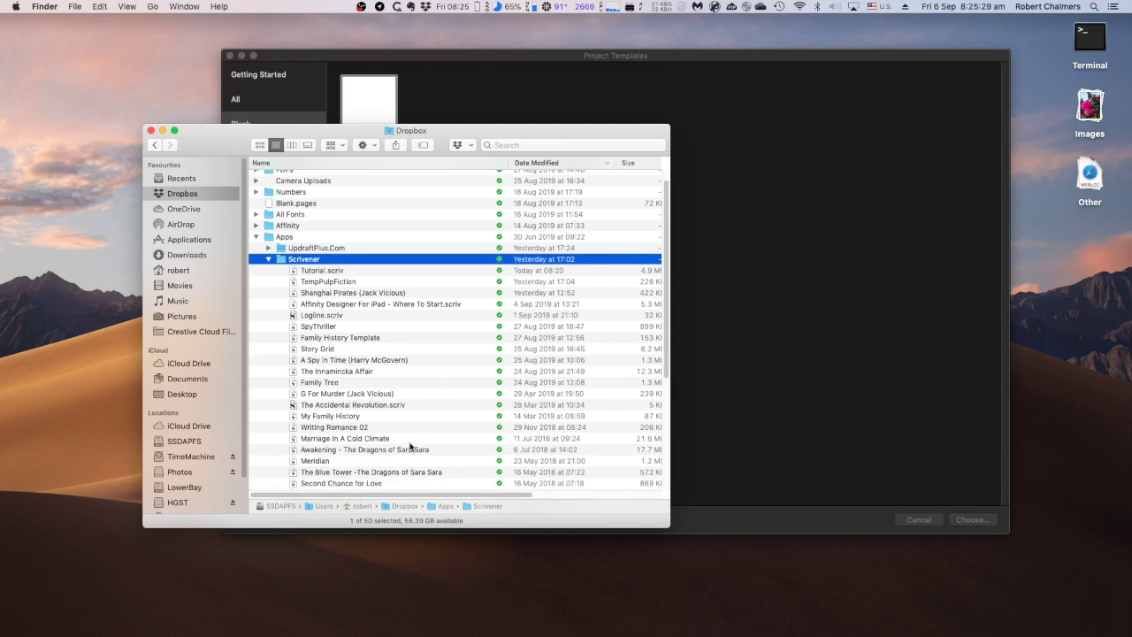
pyautogui.scroll(4, 408, 443)
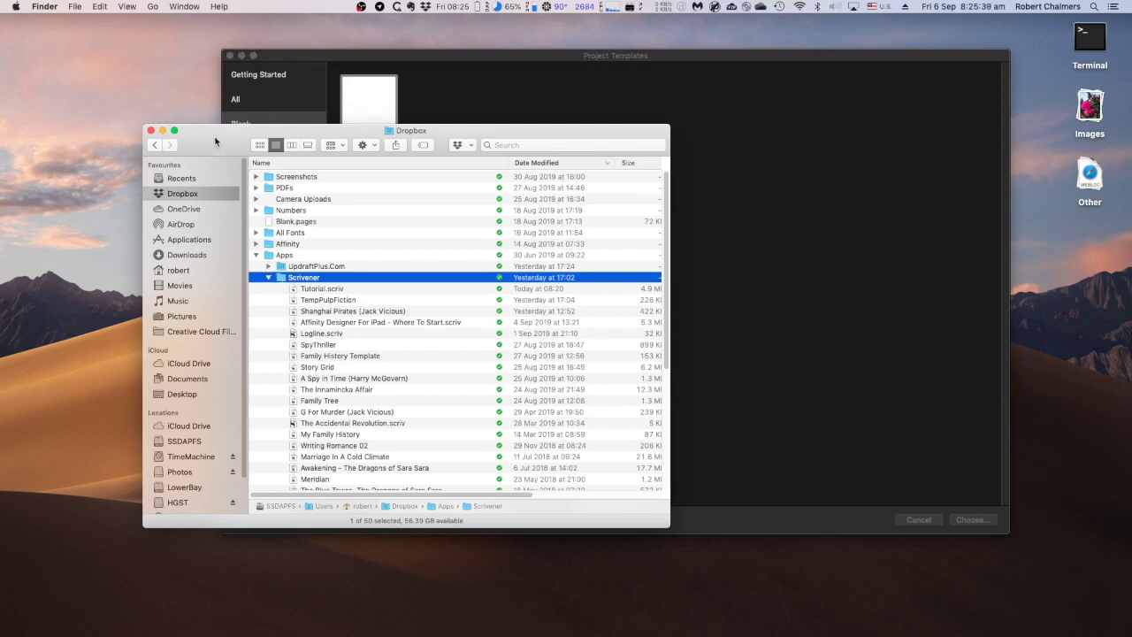
pyautogui.moveTo(215, 141); pyautogui.dragTo(246, 108)
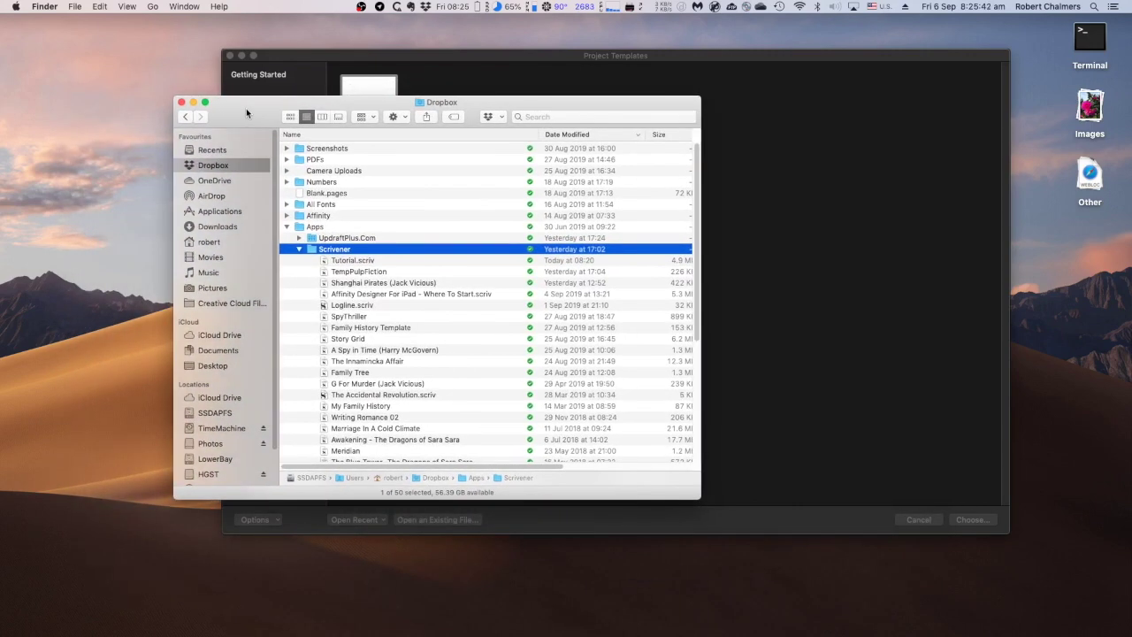
pyautogui.click(193, 103)
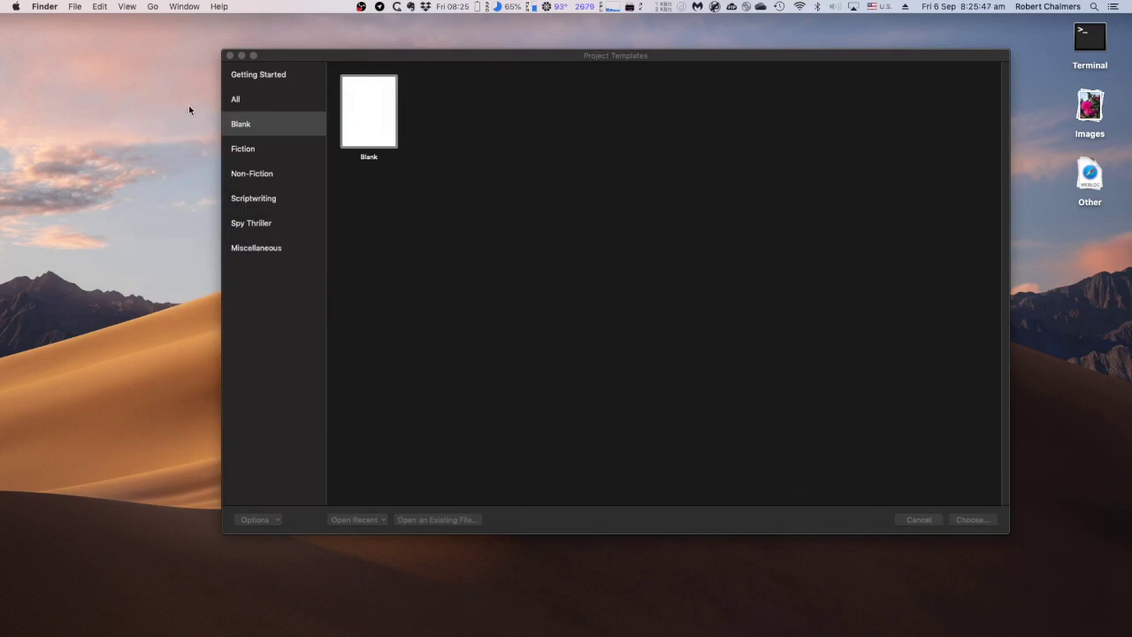
# - Create a Blank-template project named MyTemporaryBlankDocument in the Dropbox Scrivener folder
pyautogui.click(373, 125)
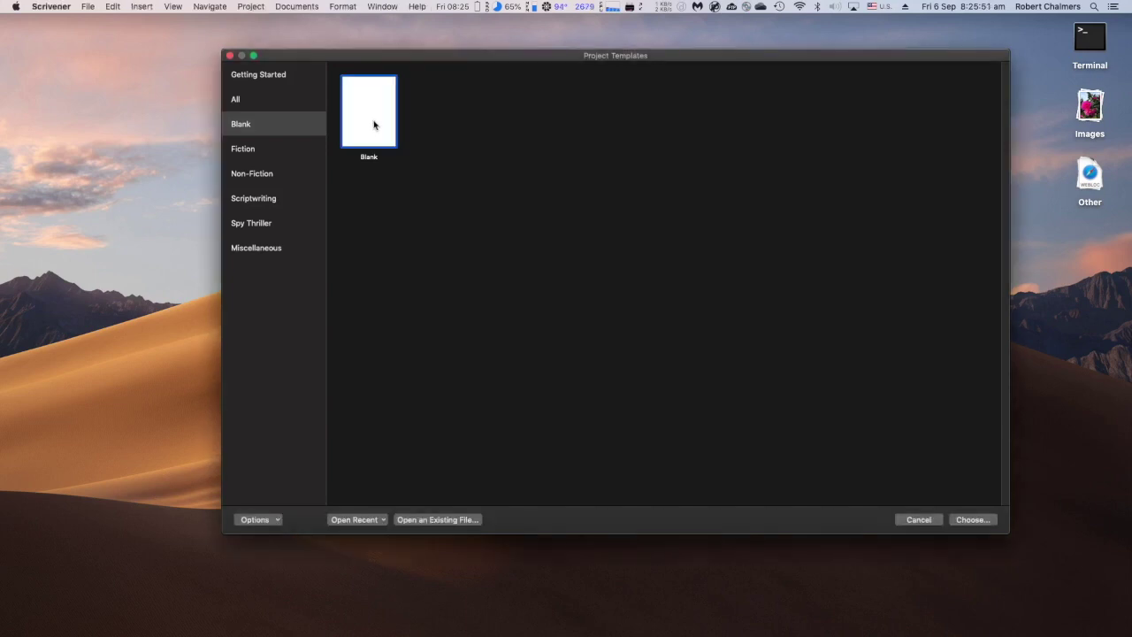
pyautogui.doubleClick(373, 124)
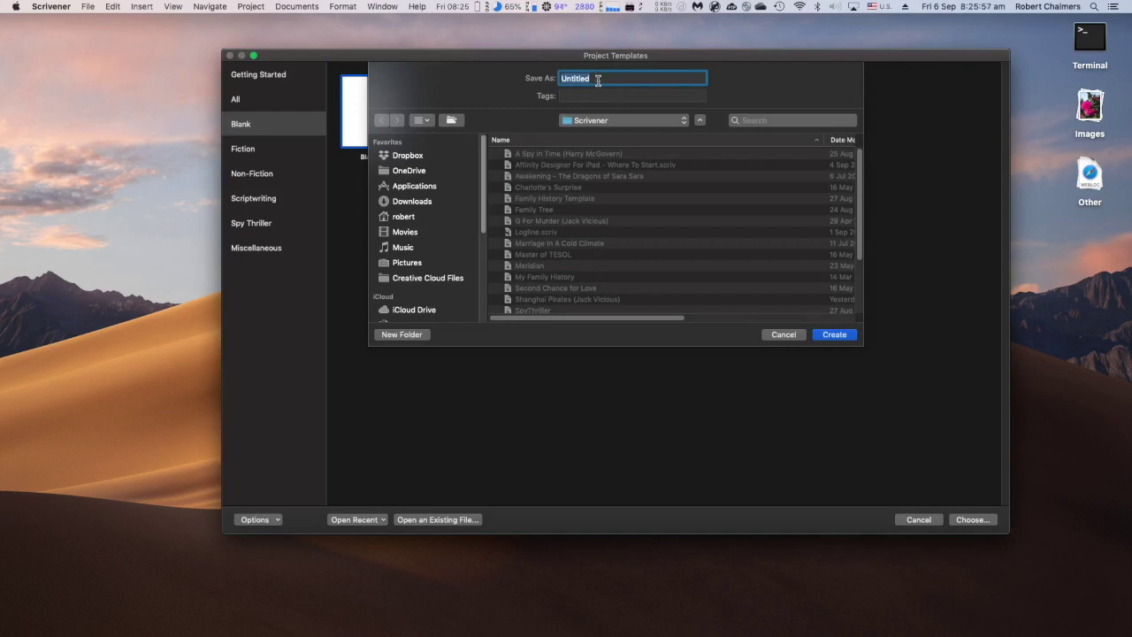
pyautogui.write('MyTemporaryBlankDocument')
pyautogui.click(623, 120)
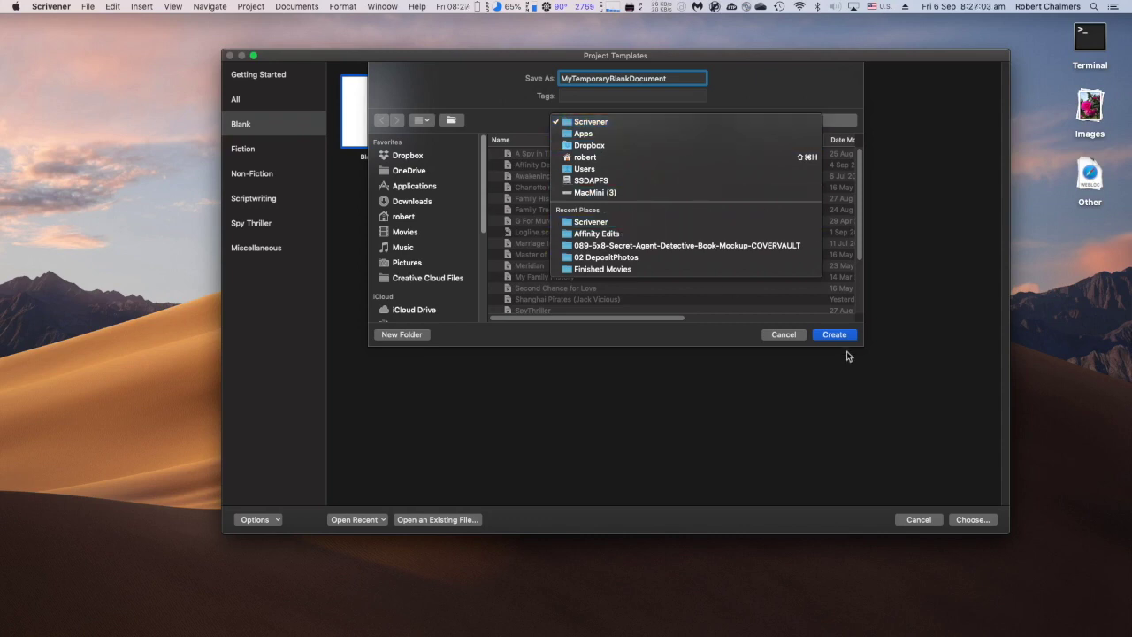
pyautogui.click(793, 339)
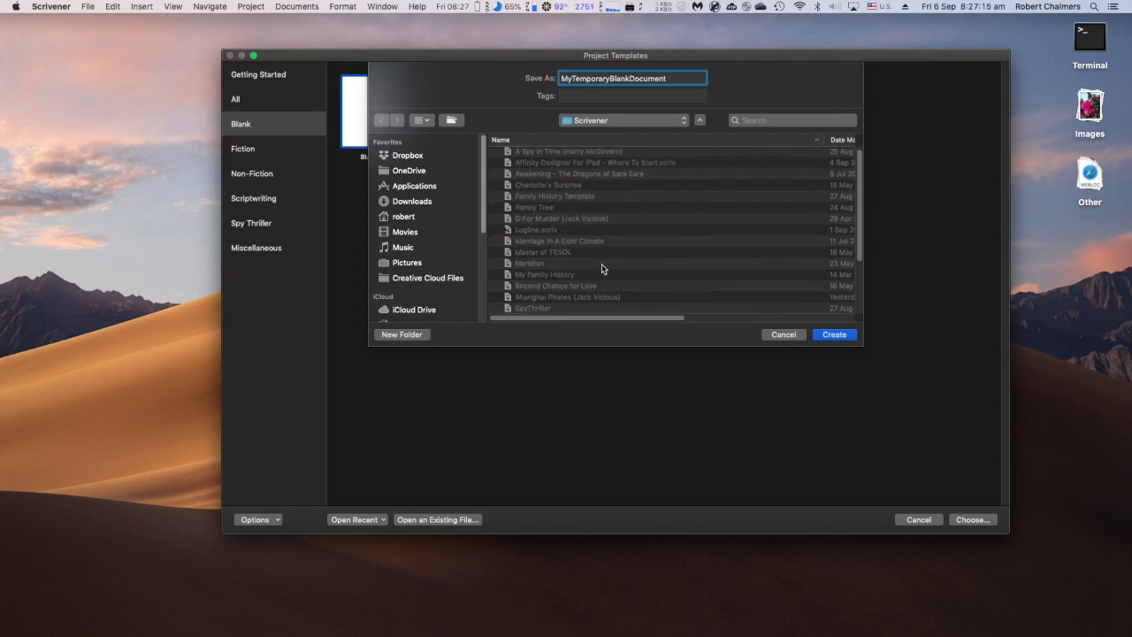
pyautogui.scroll(-3, 601, 263)
pyautogui.scroll(-2, 601, 268)
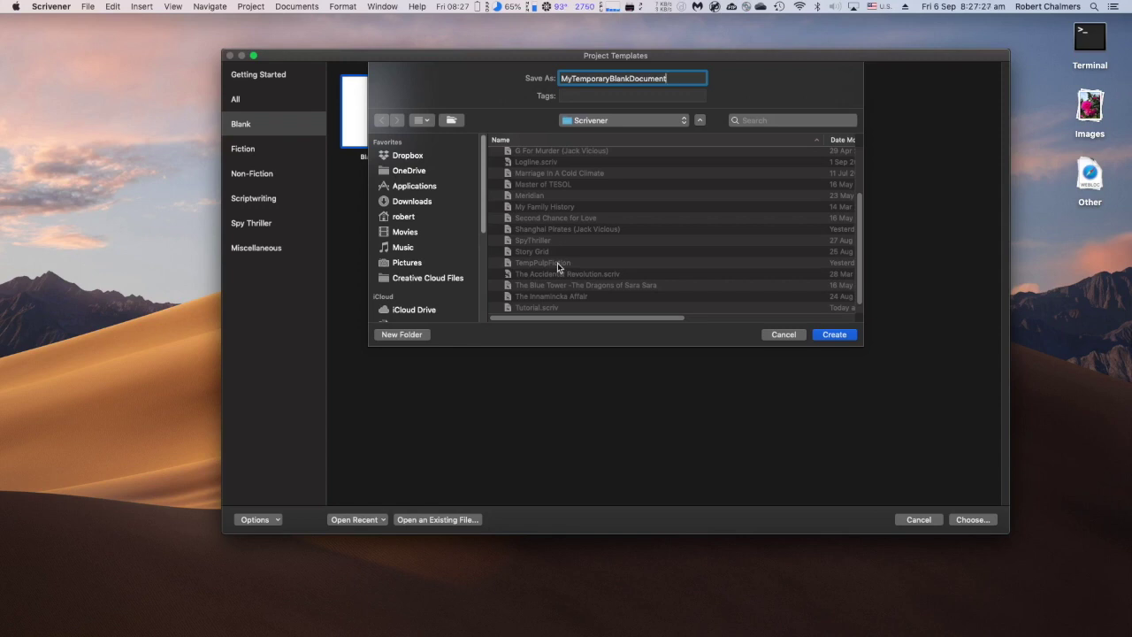
pyautogui.click(835, 336)
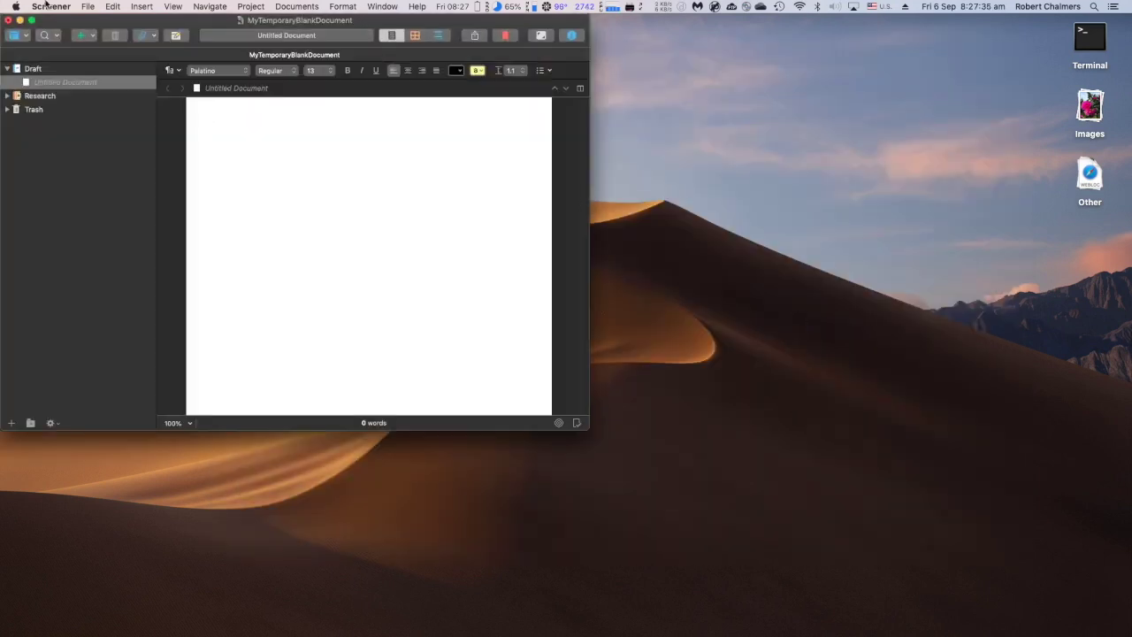
# - Enlarge the MyTemporaryBlankDocument window and reposition it toward the upper left
pyautogui.moveTo(81, 22); pyautogui.dragTo(390, 62)
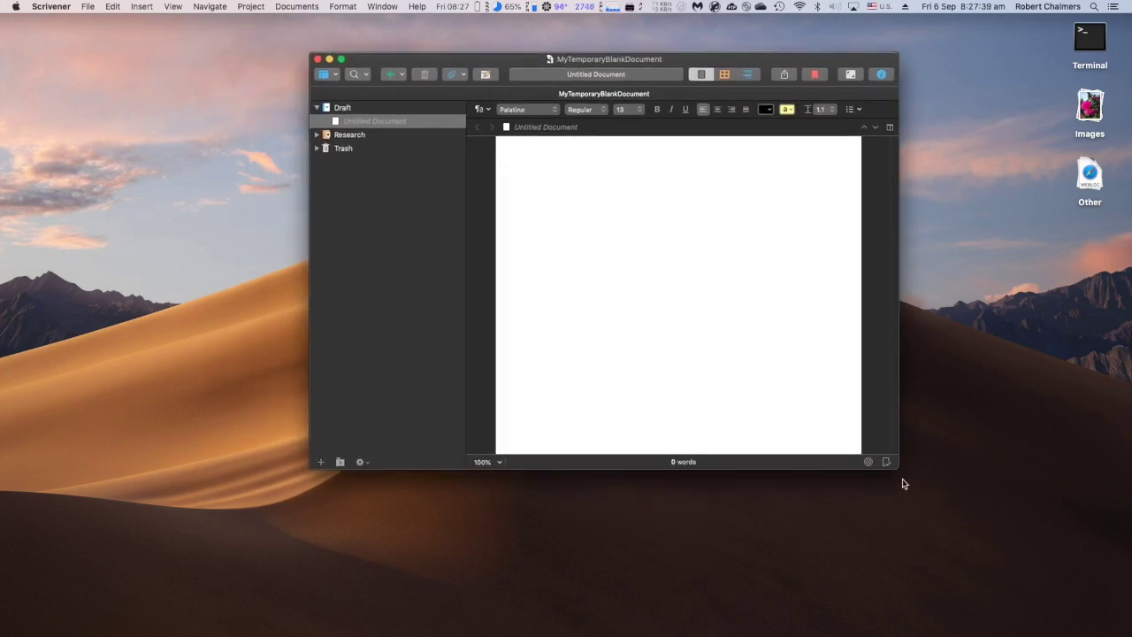
pyautogui.moveTo(897, 467); pyautogui.dragTo(1001, 604)
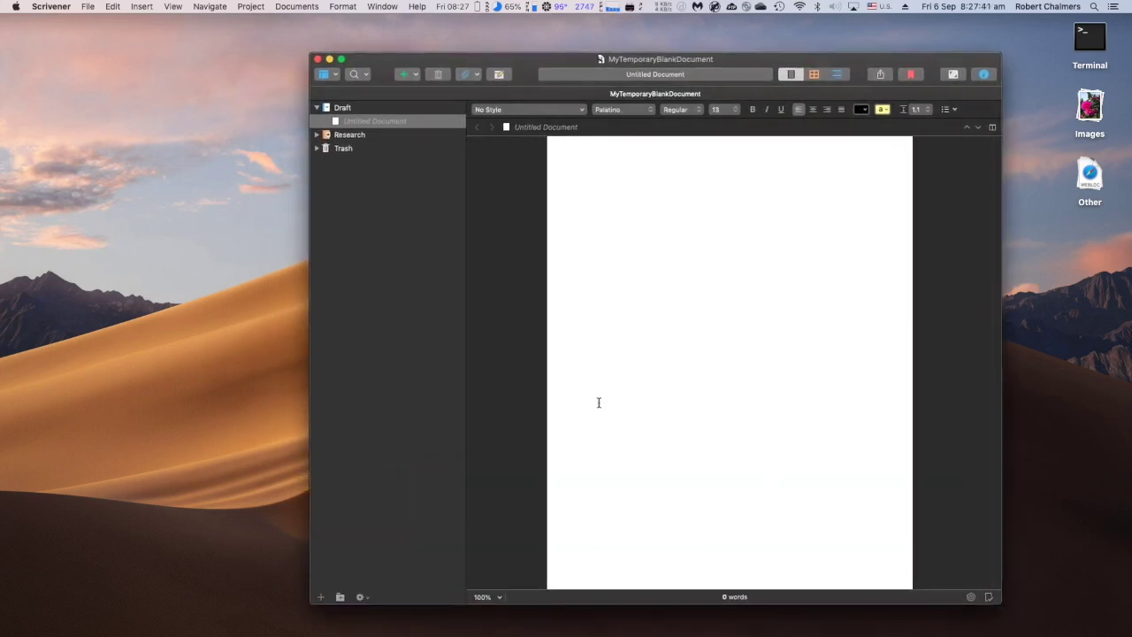
pyautogui.moveTo(521, 68); pyautogui.dragTo(457, 32)
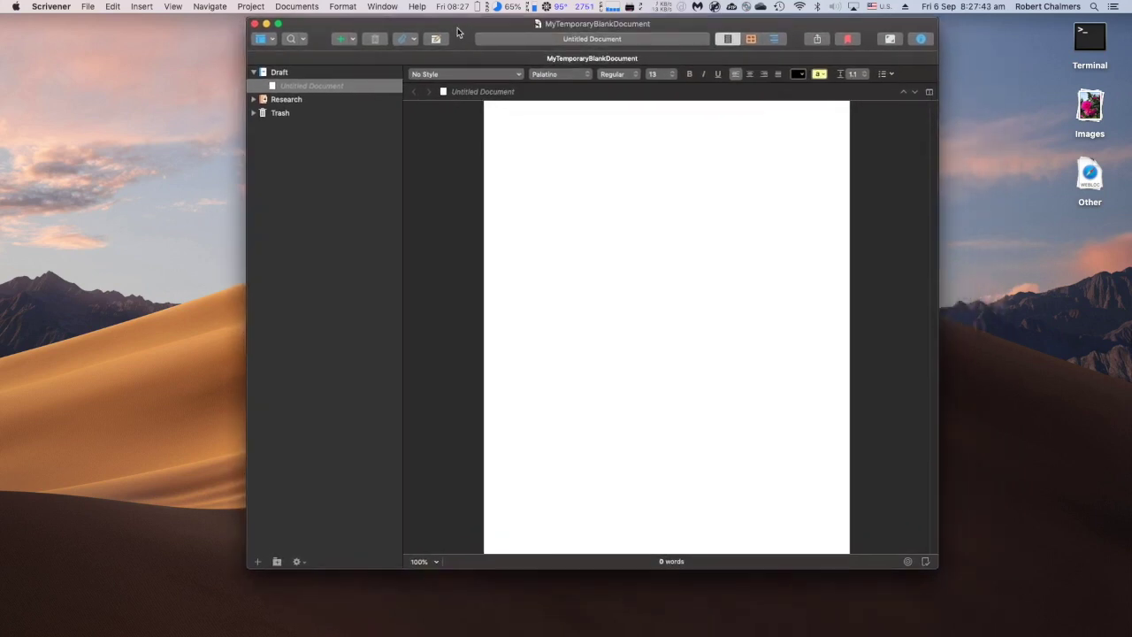
# - Rename the Draft's Untitled Document to 'Chapter 1' in the binder
pyautogui.click(254, 100)
pyautogui.click(312, 86)
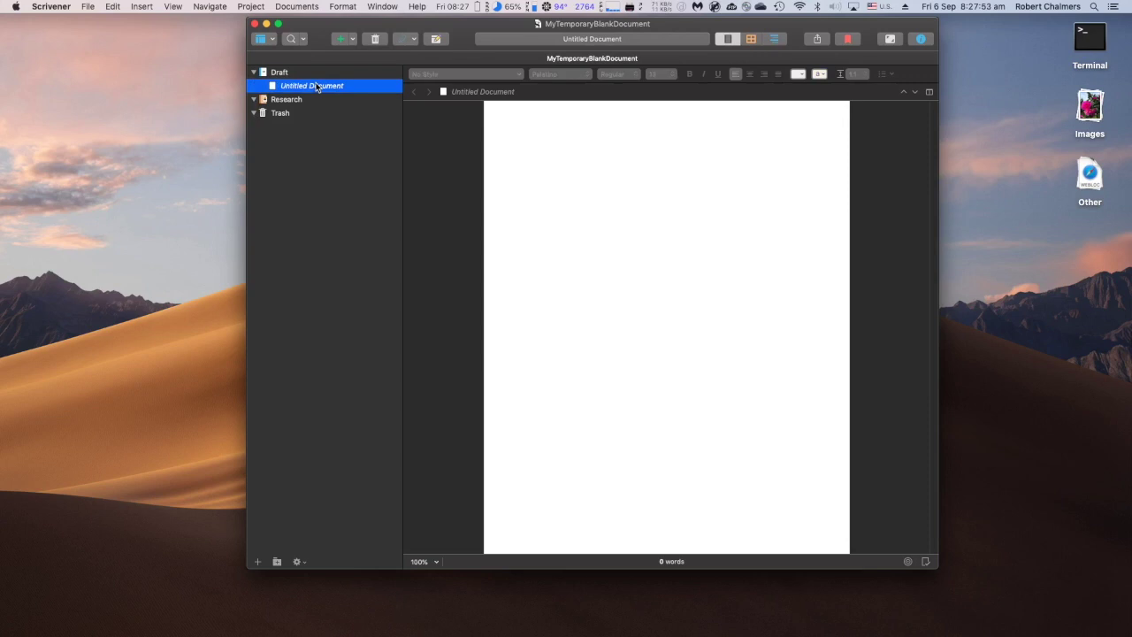
pyautogui.click(323, 86)
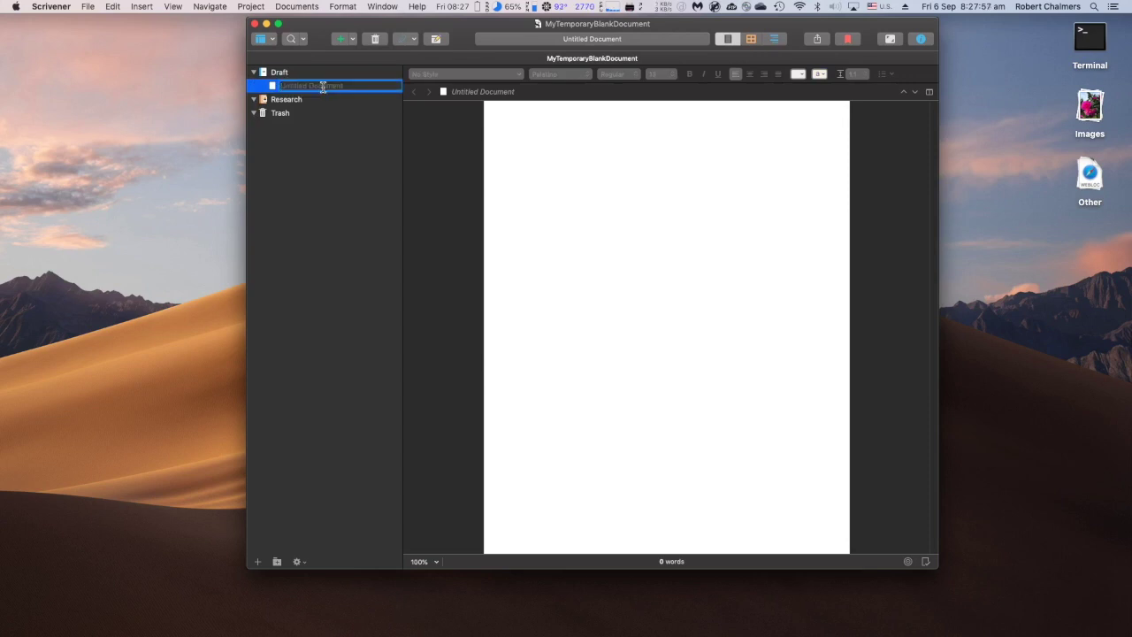
pyautogui.write('Chapter 1')
pyautogui.press('Return')
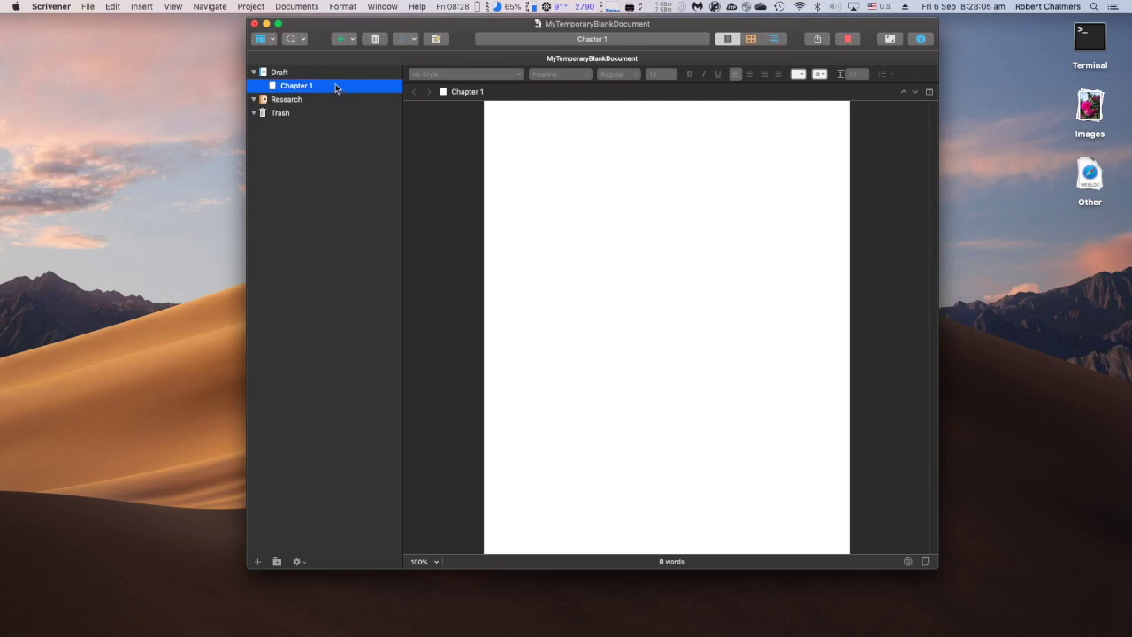
pyautogui.click(607, 167)
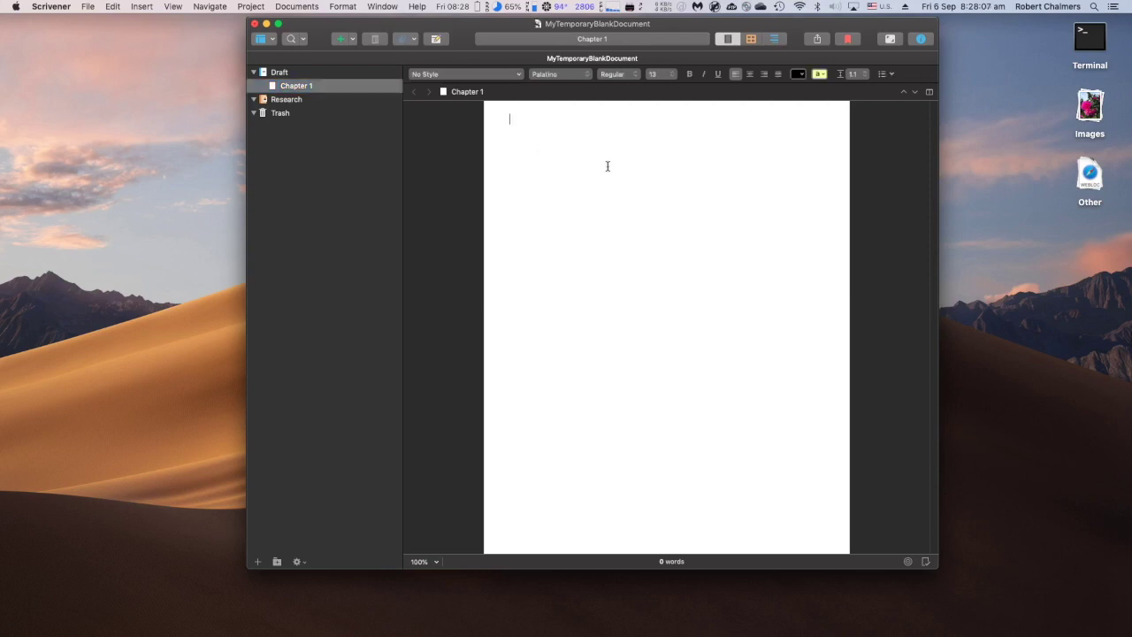
# - Type 'The sun set on the bay as Roman set his sights on the far horizon' and view its word statistics
pyautogui.write('The sun set on the bay as Roman set his')
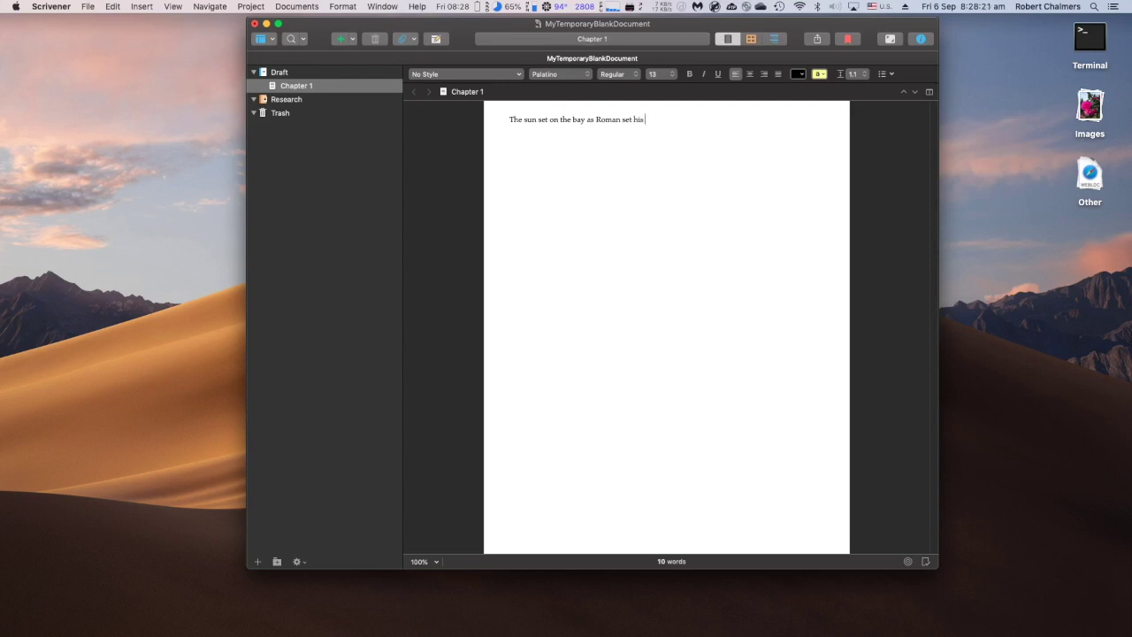
pyautogui.write(' bow')
pyautogui.press('BackSpace')
pyautogui.write('sight')
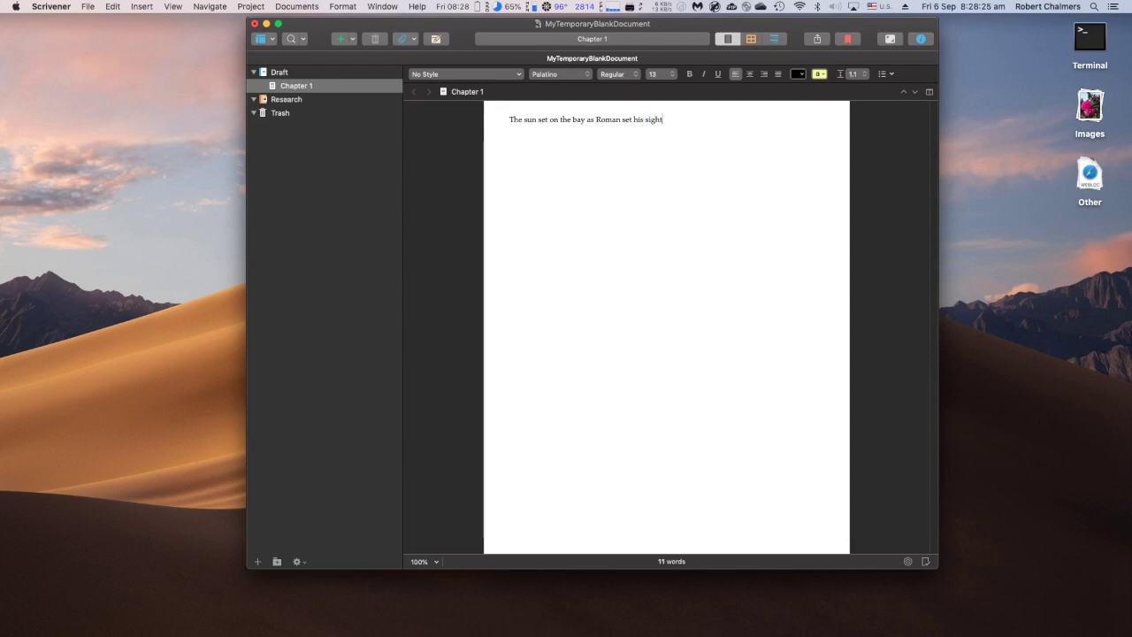
pyautogui.write('s on the f')
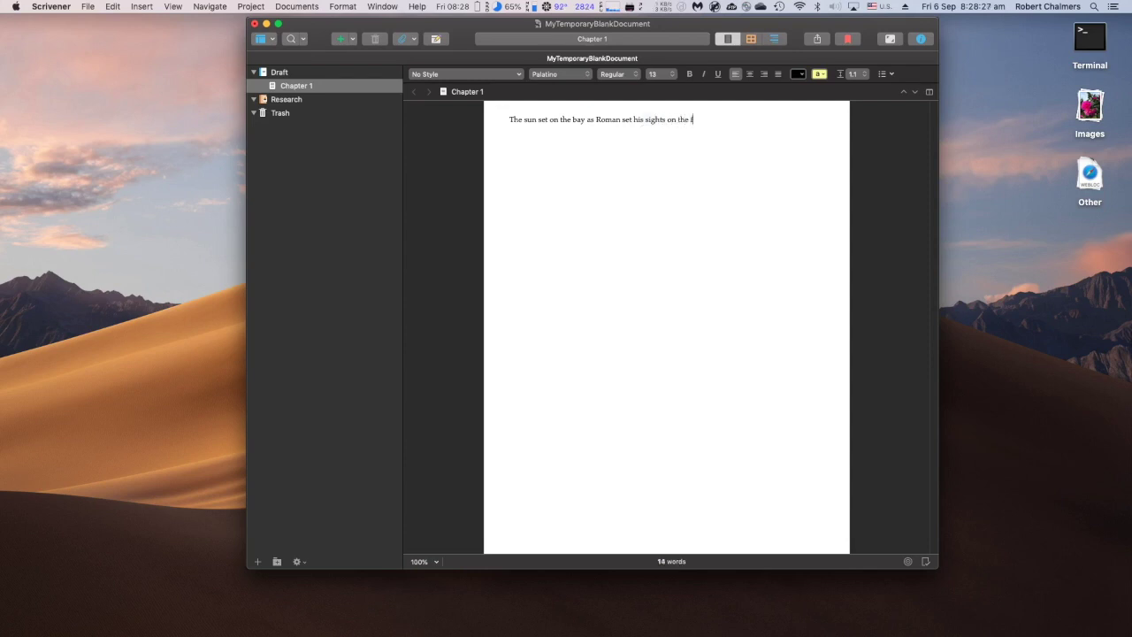
pyautogui.write('ar horizon…')
pyautogui.moveTo(574, 40)
pyautogui.click(674, 562)
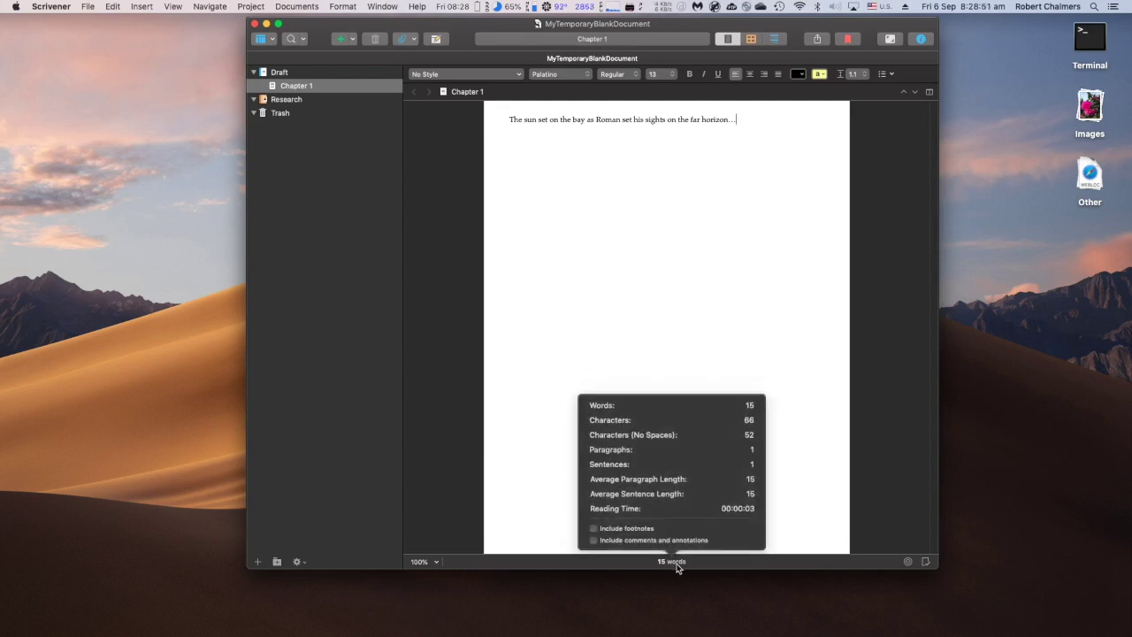
pyautogui.click(677, 564)
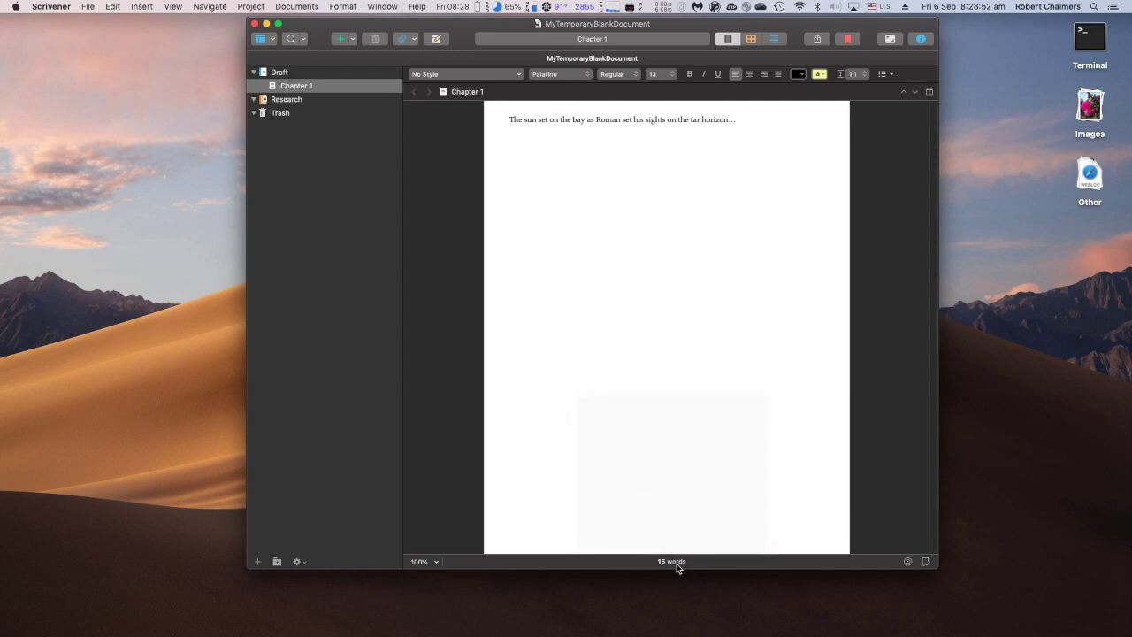
# - Add documents 'Chapter 2' and 'Chapter 3' after Chapter 1, then select the Research folder
pyautogui.click(298, 89)
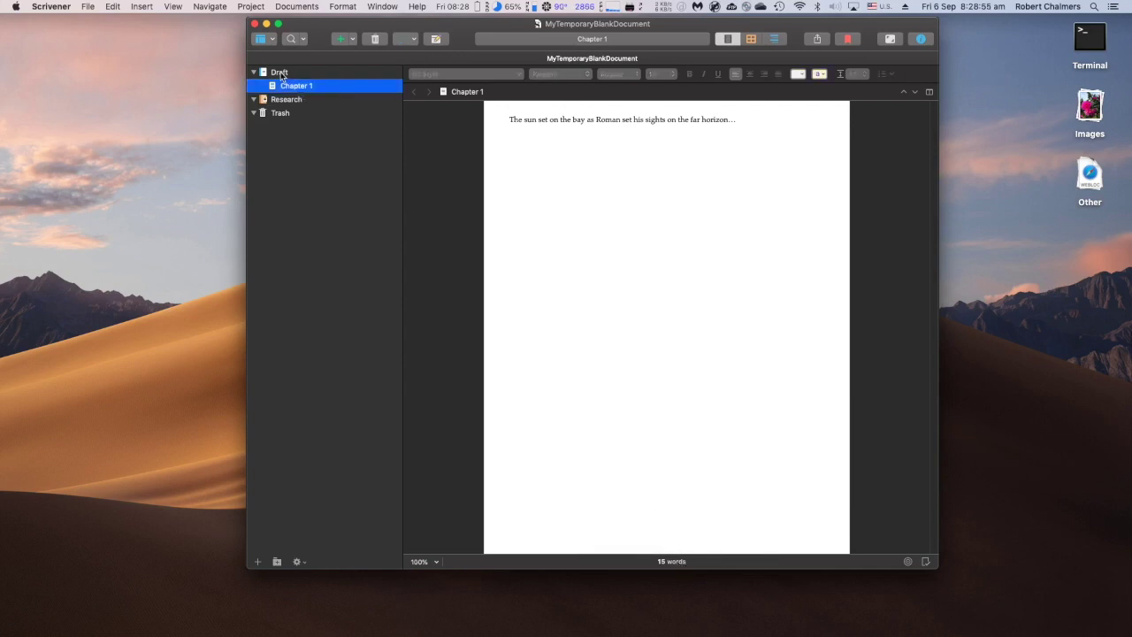
pyautogui.click(281, 76)
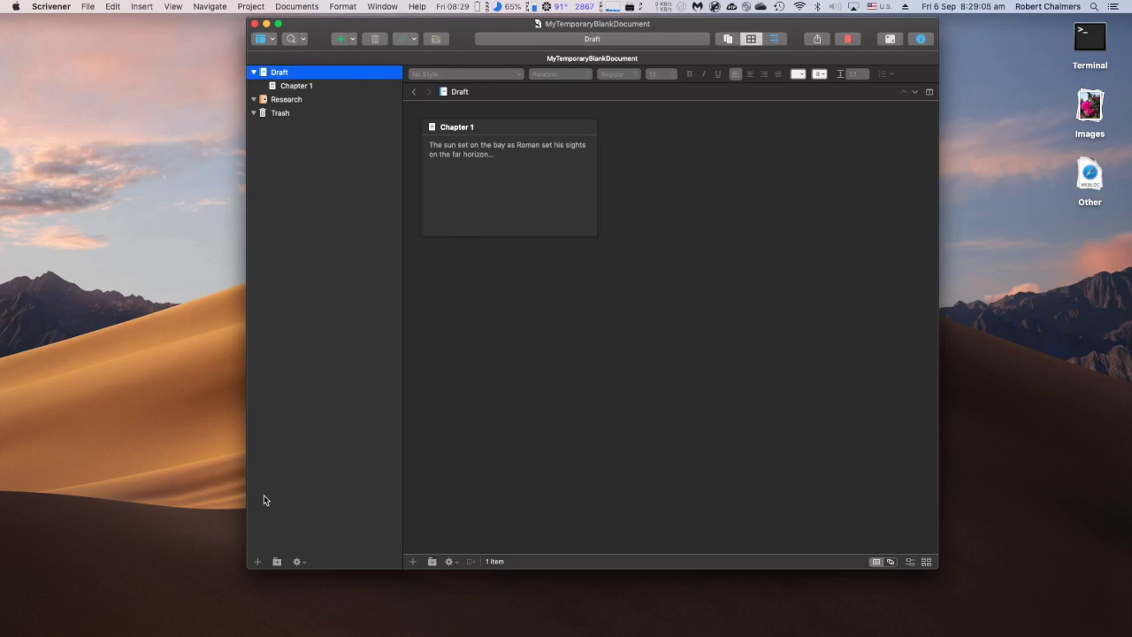
pyautogui.click(258, 562)
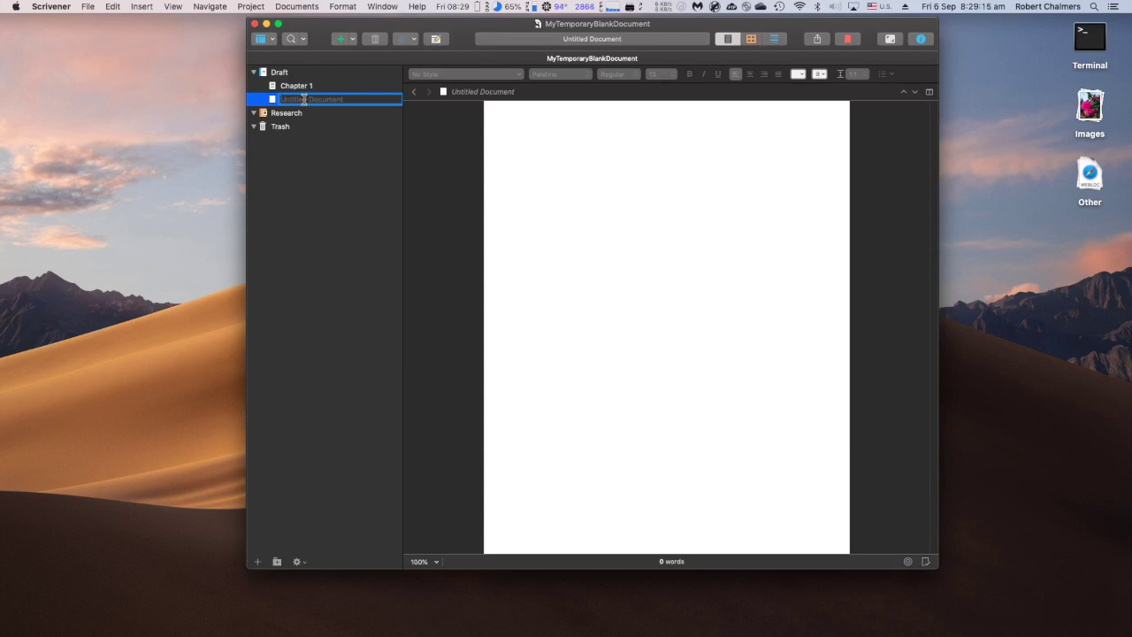
pyautogui.write('Chapter 2')
pyautogui.press('Return')
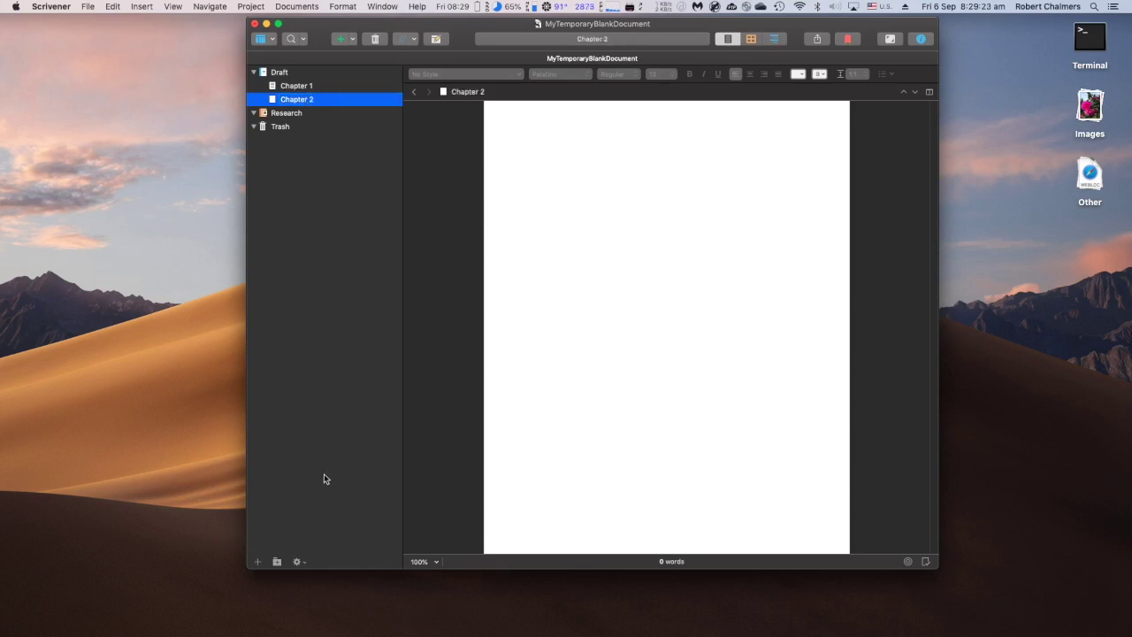
pyautogui.click(258, 563)
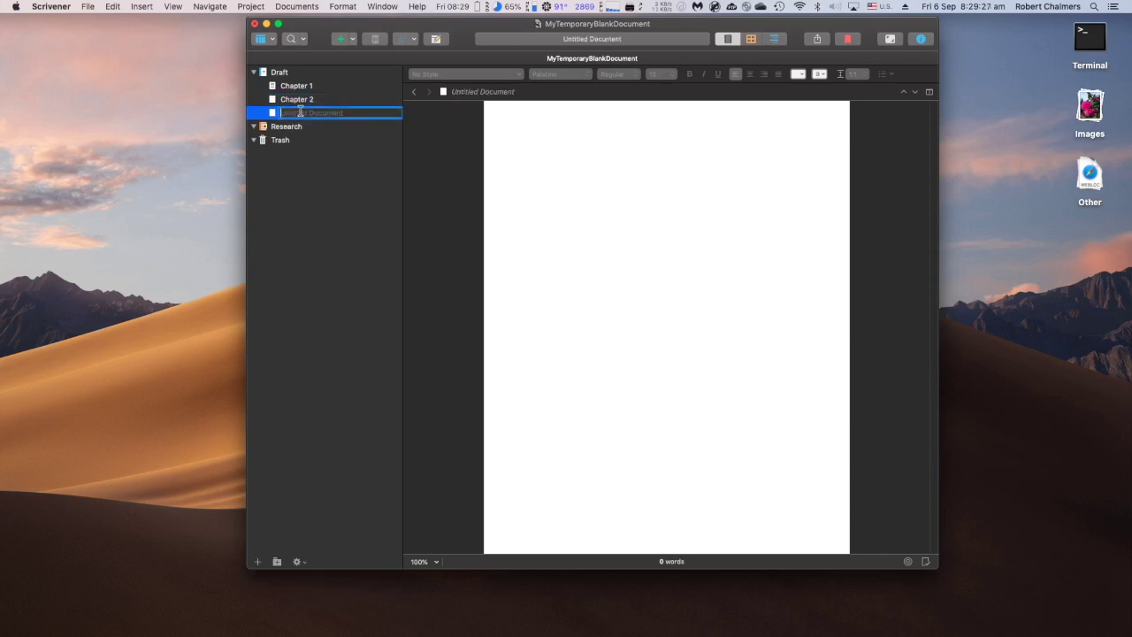
pyautogui.write('Chapter 3')
pyautogui.press('Return')
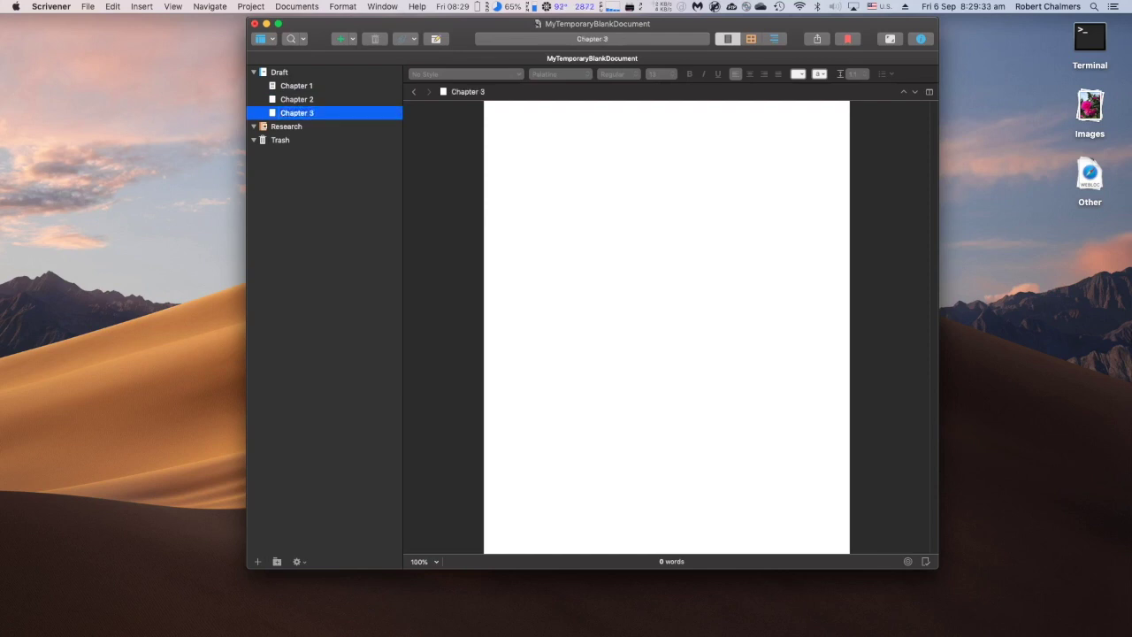
pyautogui.click(283, 128)
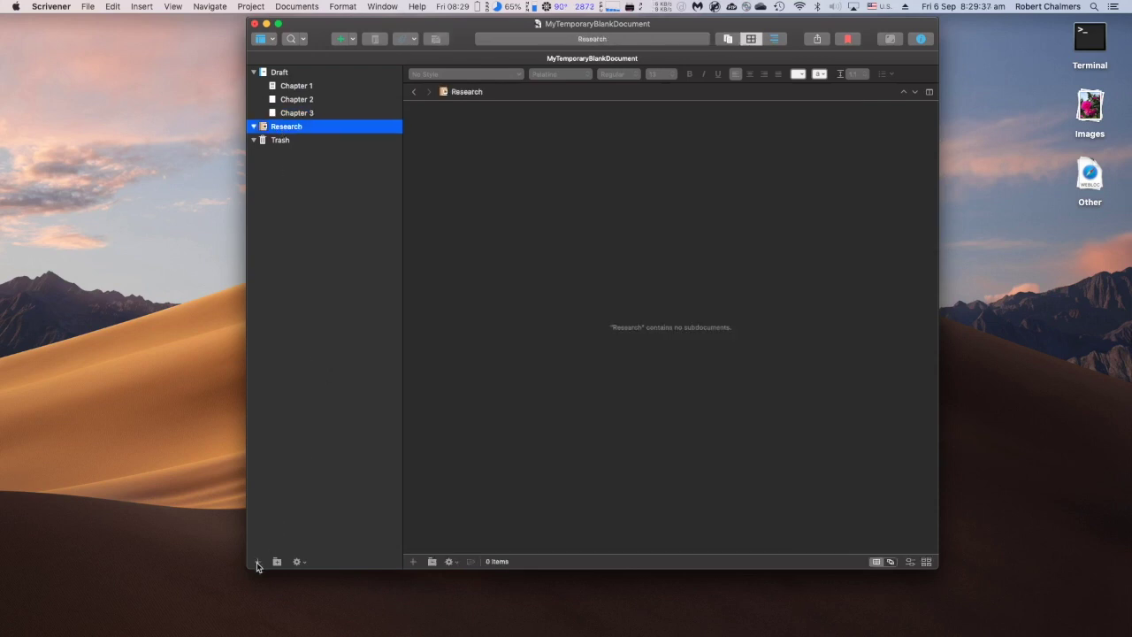
# - Add a document named 'Lead Character' inside Research
pyautogui.click(257, 562)
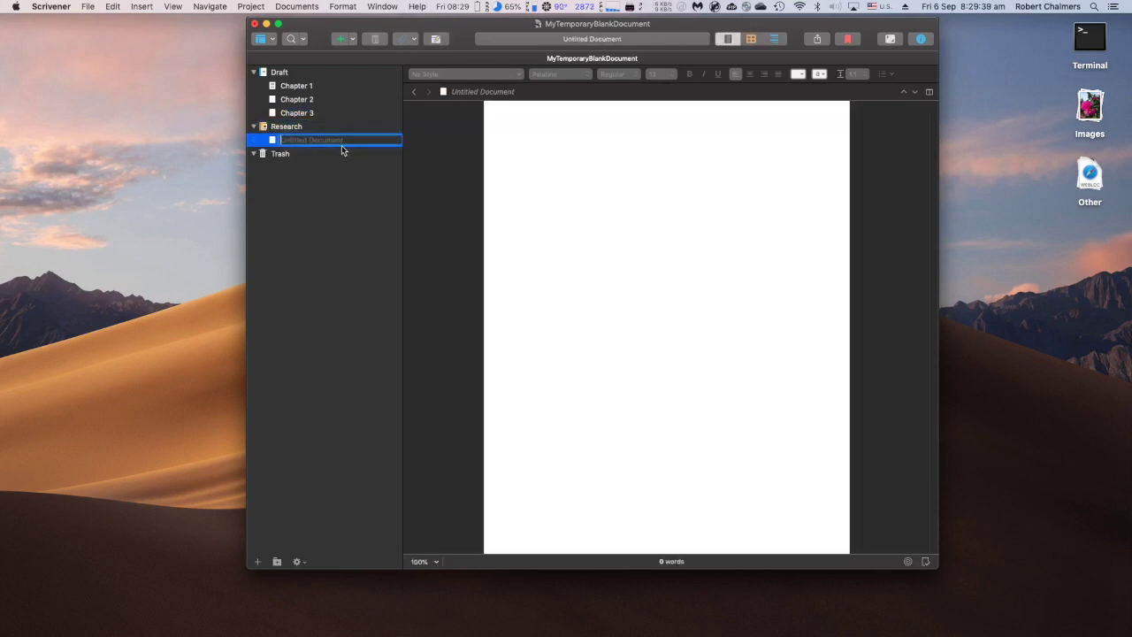
pyautogui.write('Lead Character')
pyautogui.press('Return')
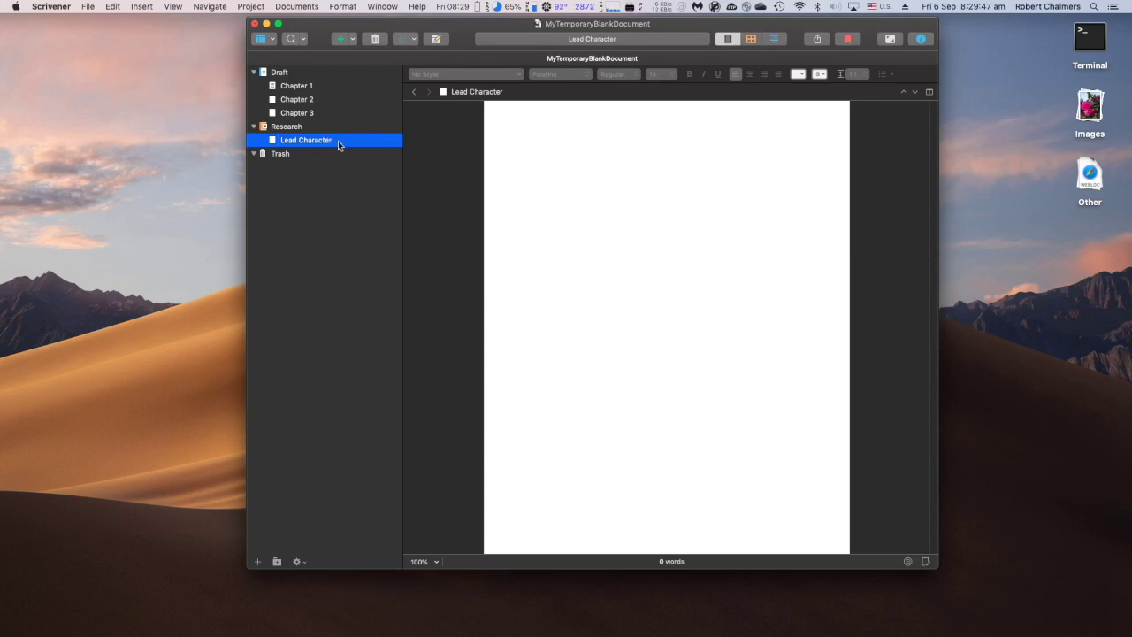
# - Browse the binder, collapsing and expanding Draft and Research and opening Chapters 1 to 3
pyautogui.click(280, 74)
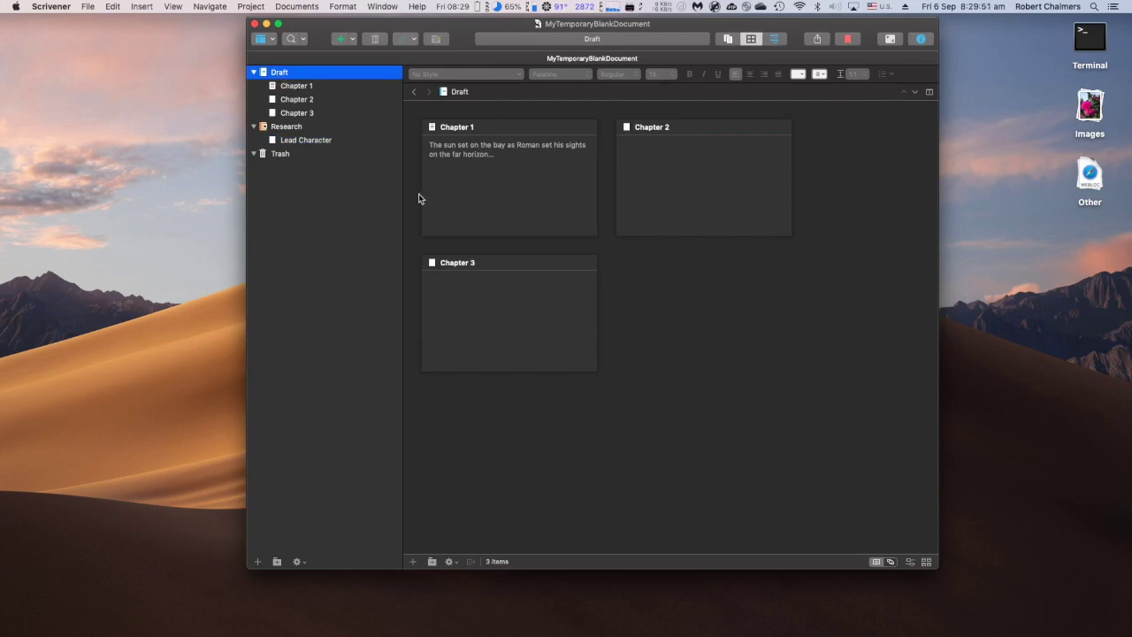
pyautogui.click(255, 73)
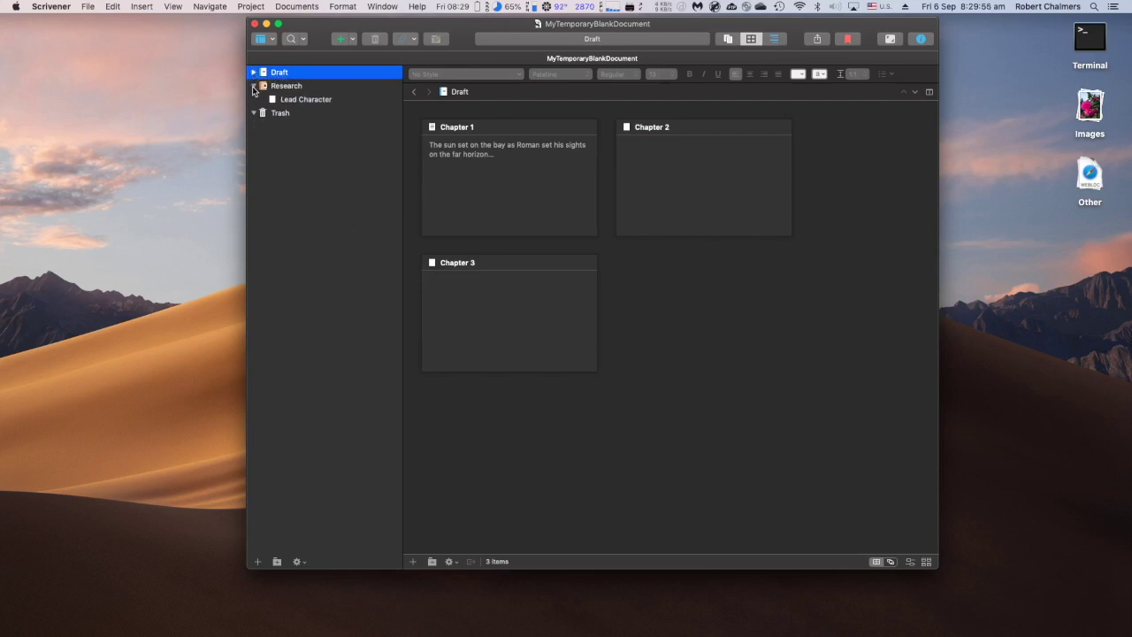
pyautogui.click(253, 86)
pyautogui.click(253, 73)
pyautogui.click(297, 88)
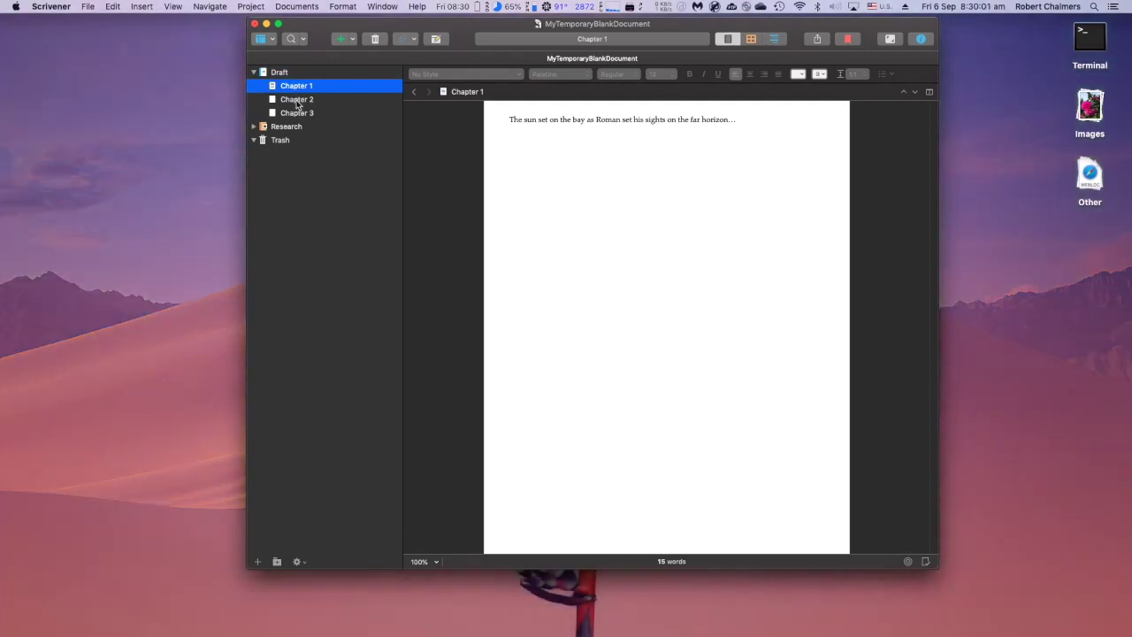
pyautogui.click(297, 100)
pyautogui.click(298, 114)
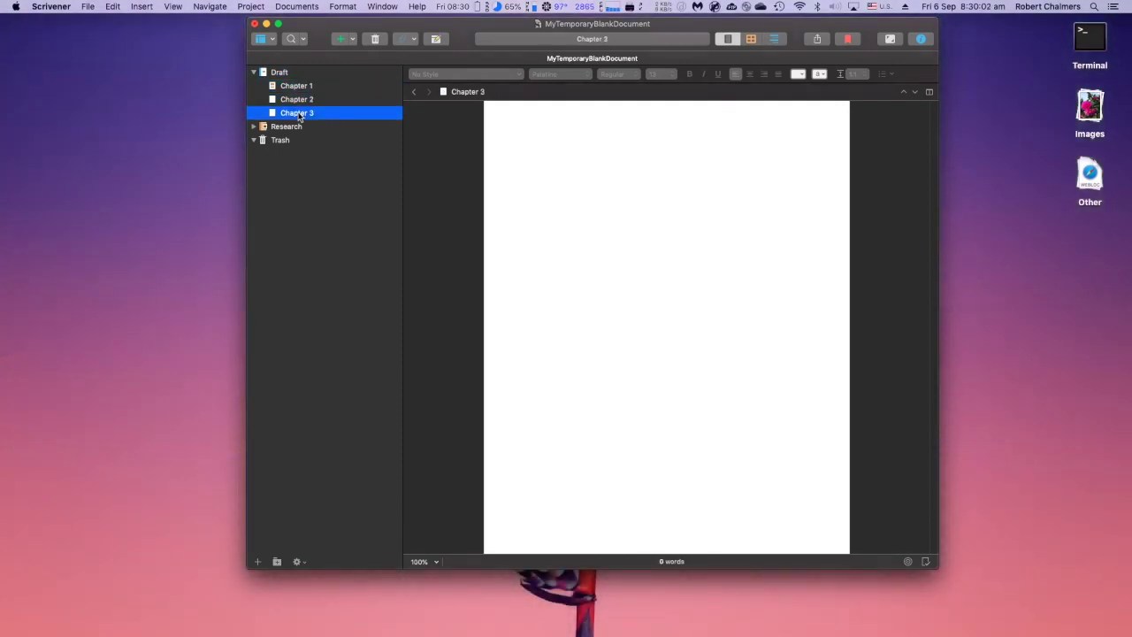
pyautogui.click(254, 127)
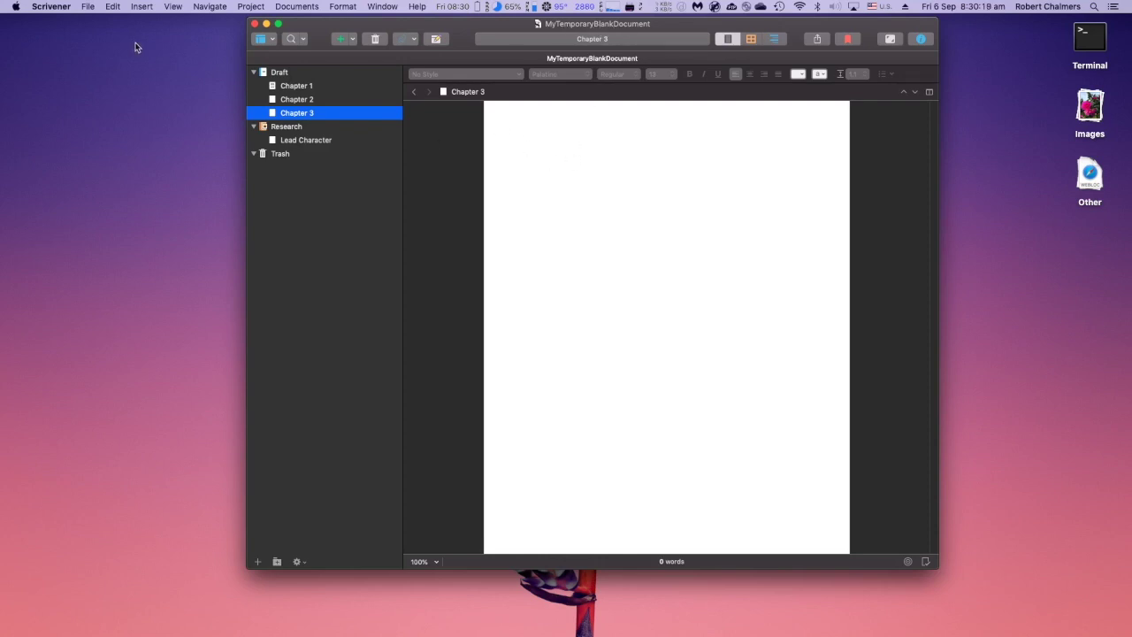
# - Close the MyTemporaryBlankDocument project with File > Close Project
pyautogui.click(88, 7)
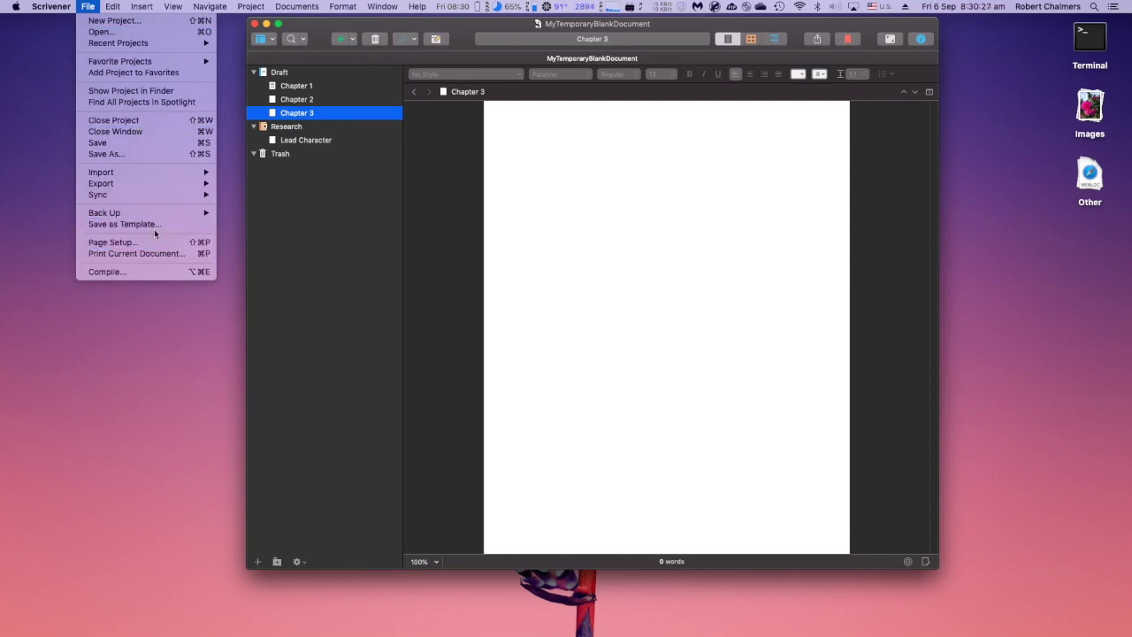
pyautogui.moveTo(160, 196)
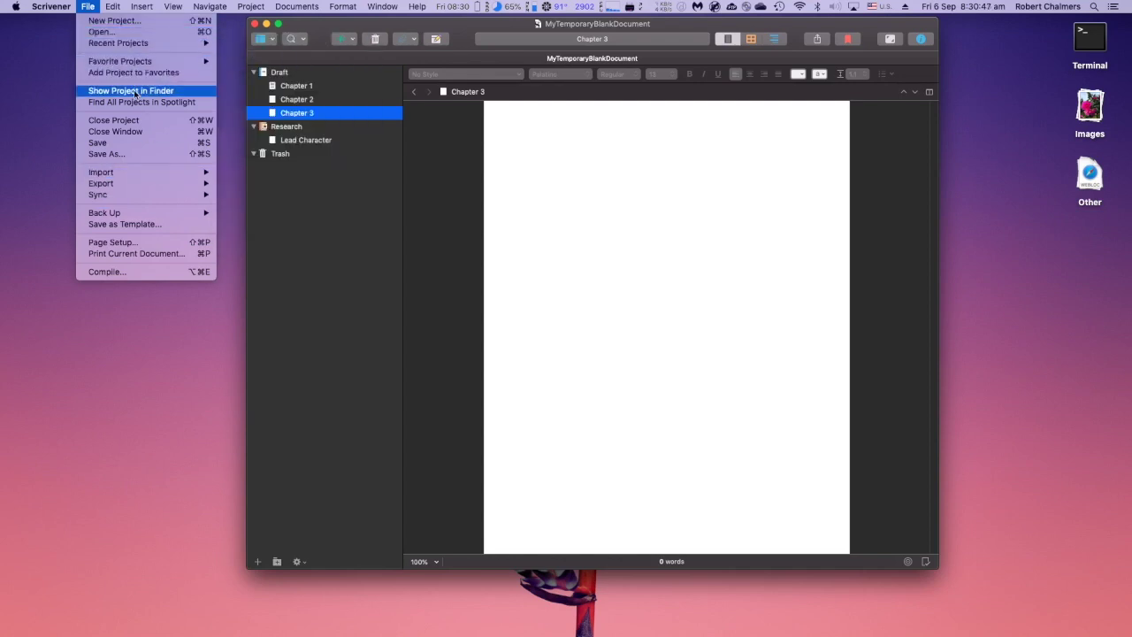
pyautogui.click(138, 122)
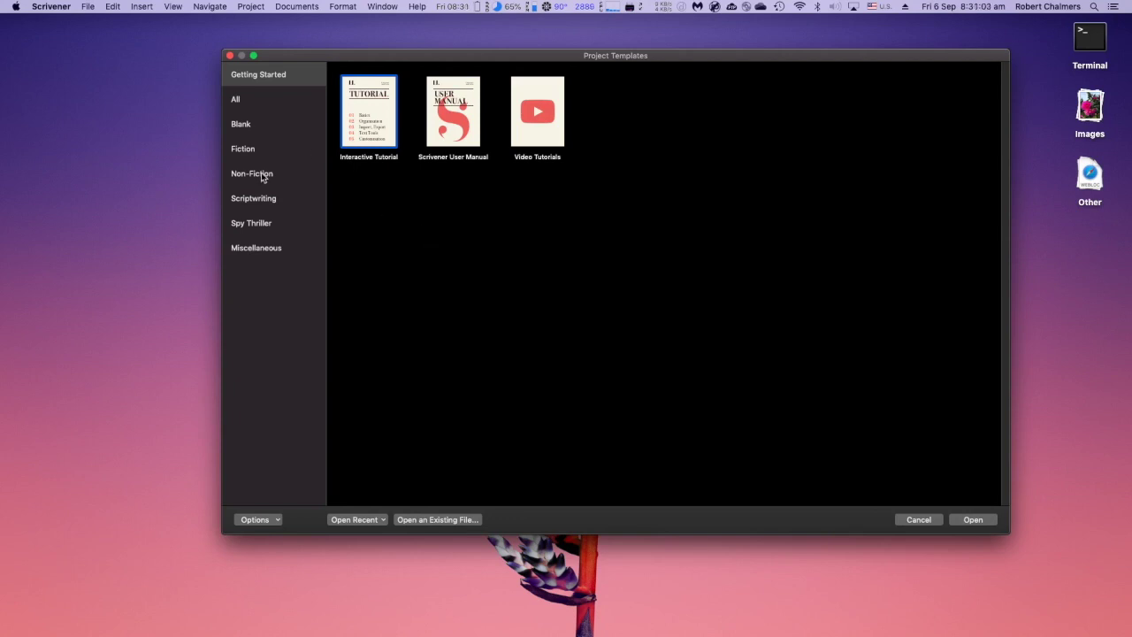
# - Start a new project from the plain Spy Thriller template
pyautogui.click(262, 227)
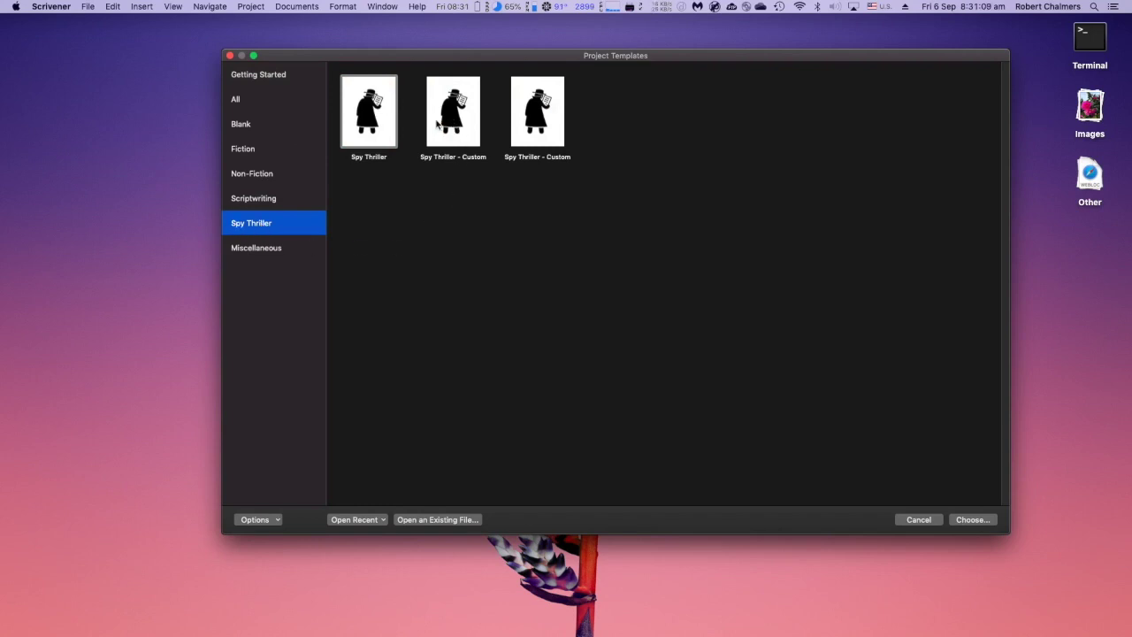
pyautogui.click(376, 127)
pyautogui.doubleClick(377, 127)
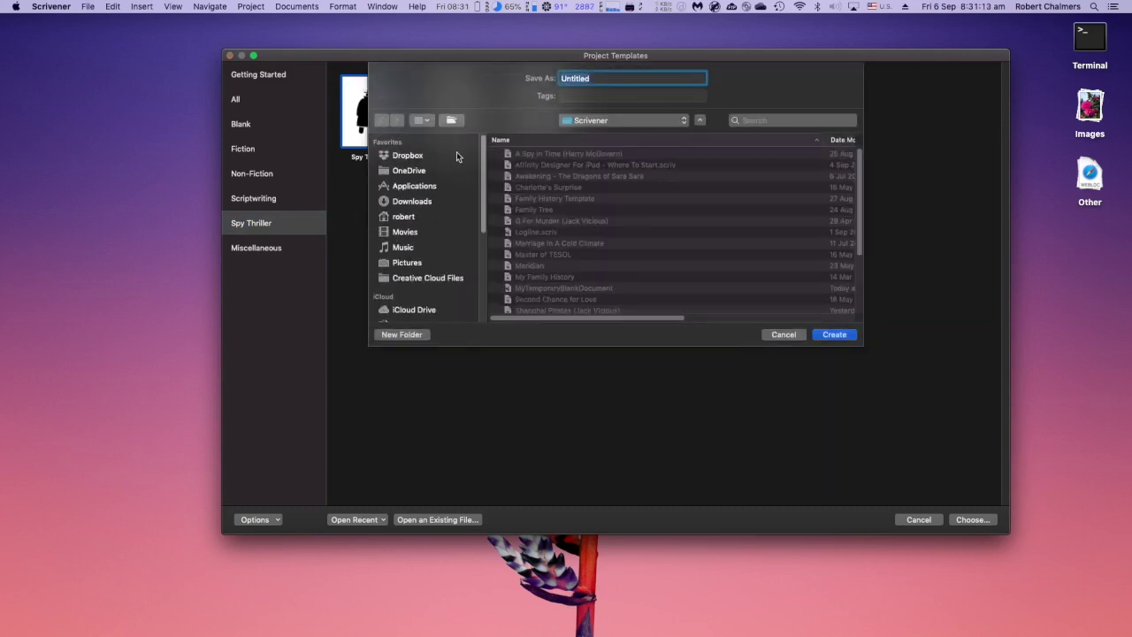
# - Pick TempPulpFiction as the name in the save sheet, then cancel without saving
pyautogui.scroll(-2, 591, 261)
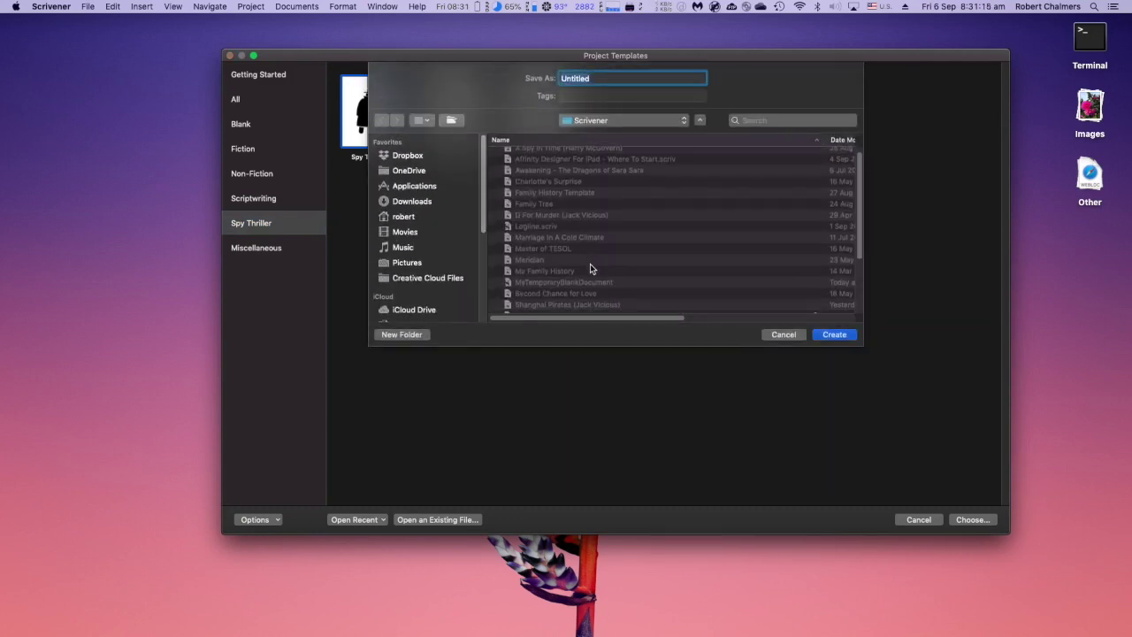
pyautogui.scroll(-1, 589, 266)
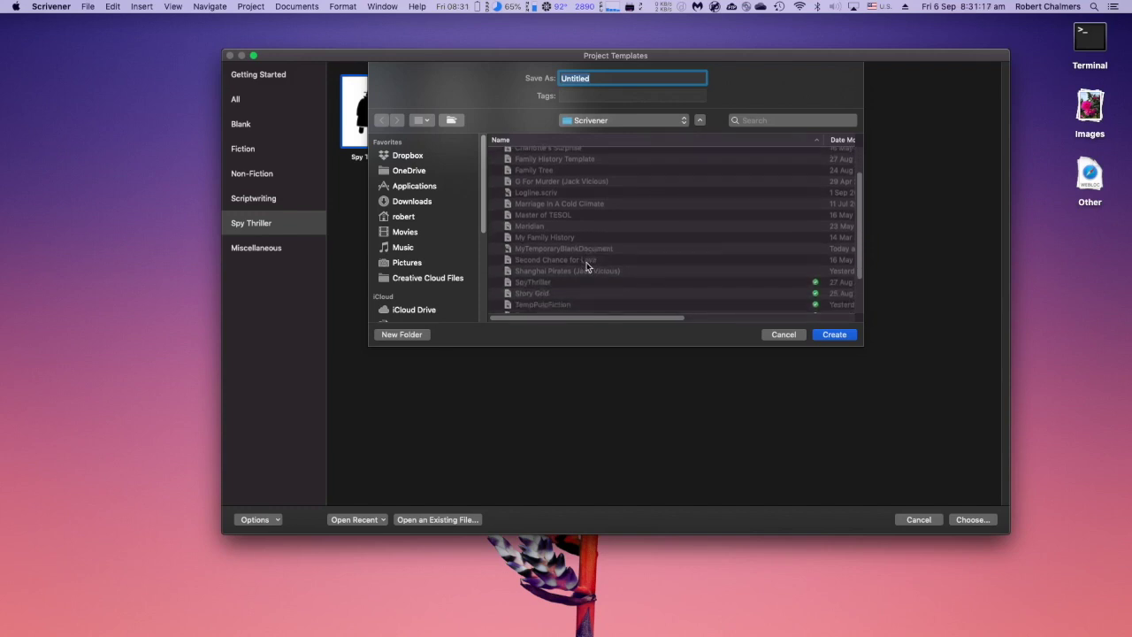
pyautogui.scroll(-2, 586, 266)
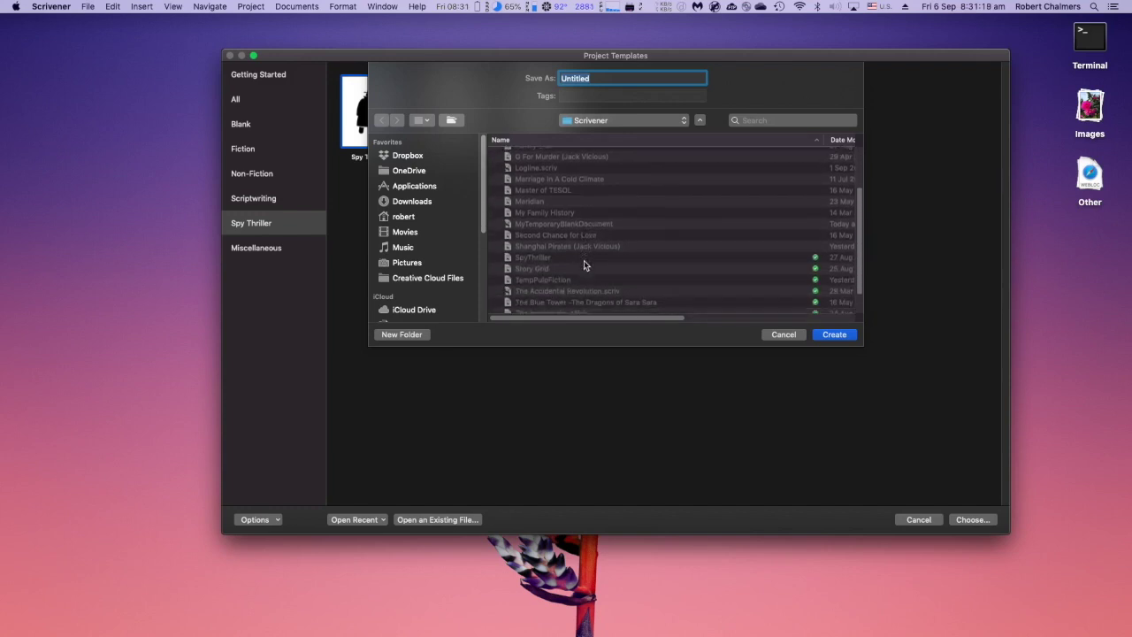
pyautogui.click(561, 278)
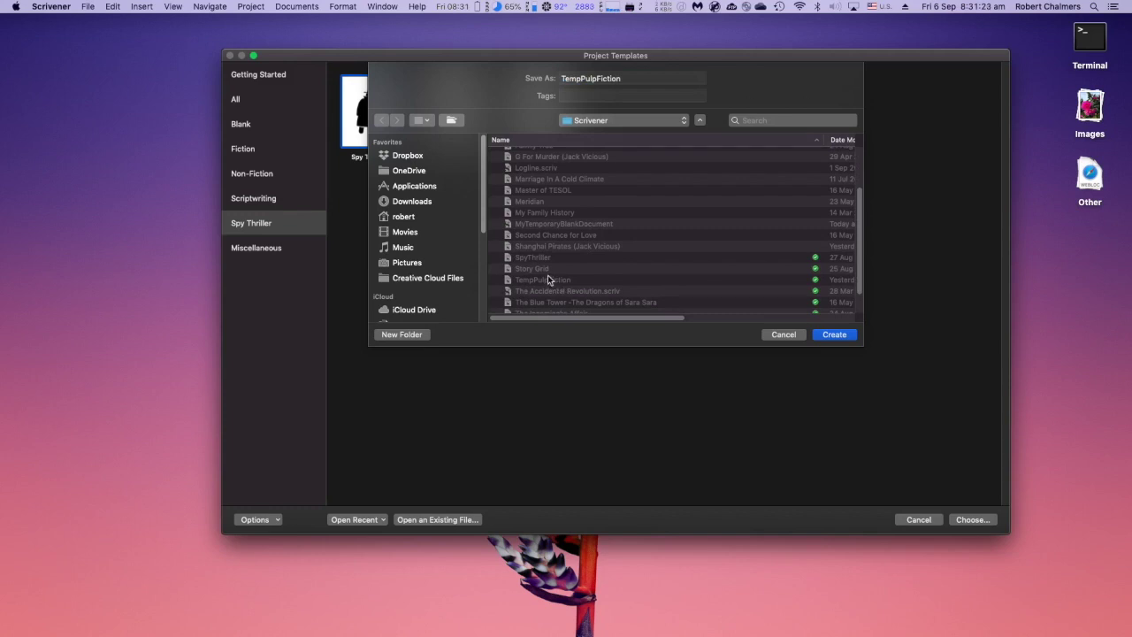
pyautogui.click(784, 335)
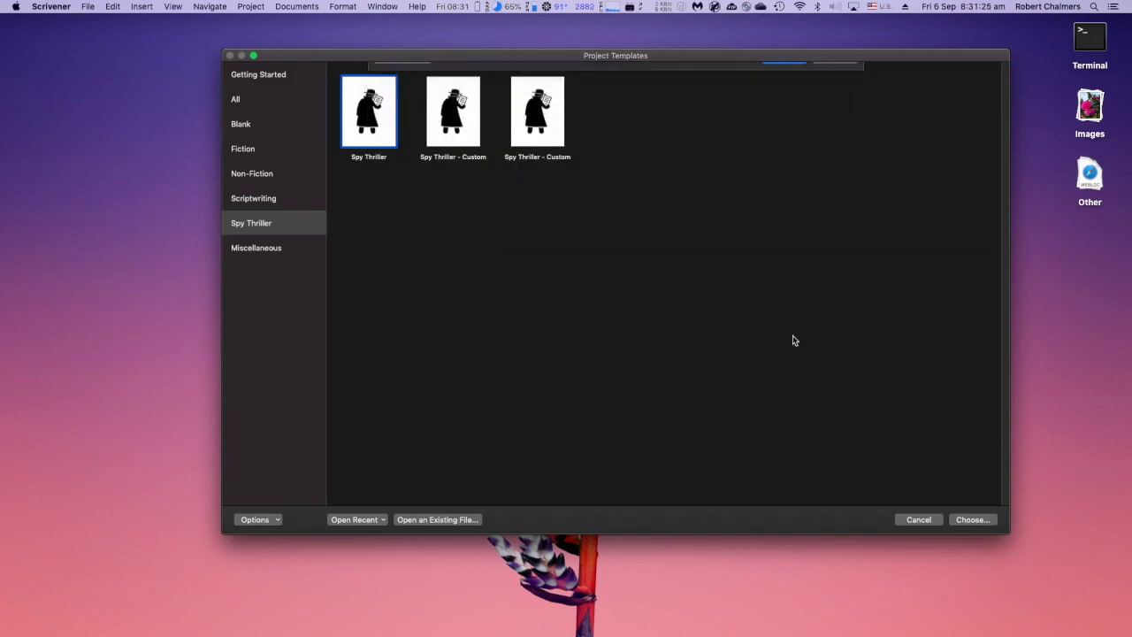
# - Create a PulpFiction101 project named TempPulpFiction, replacing the existing one
pyautogui.click(237, 100)
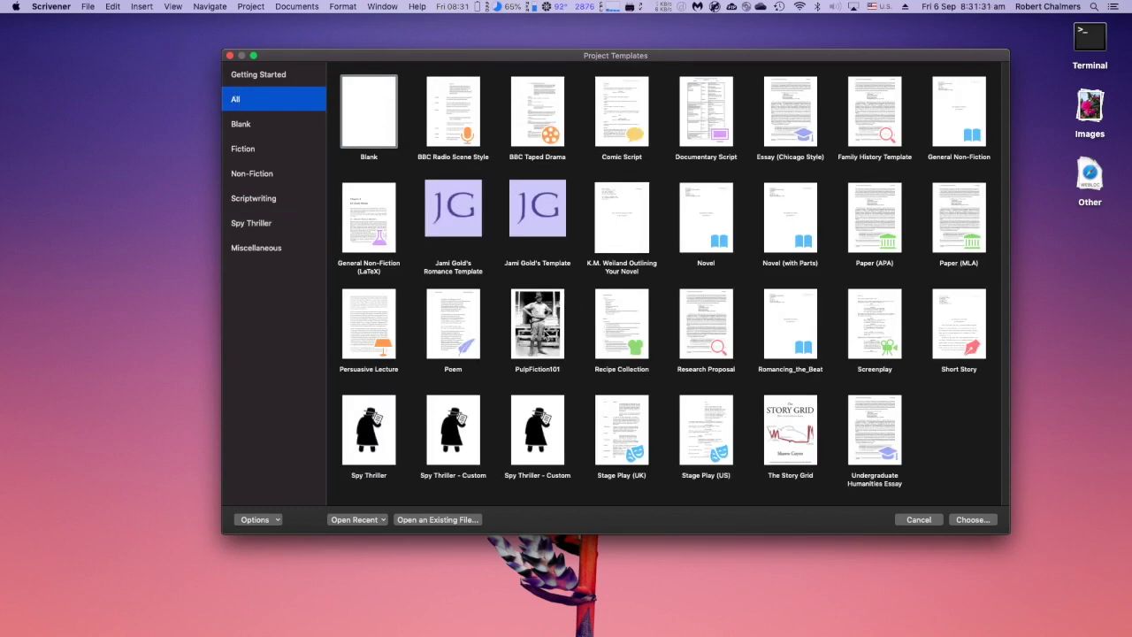
pyautogui.click(547, 332)
pyautogui.doubleClick(544, 328)
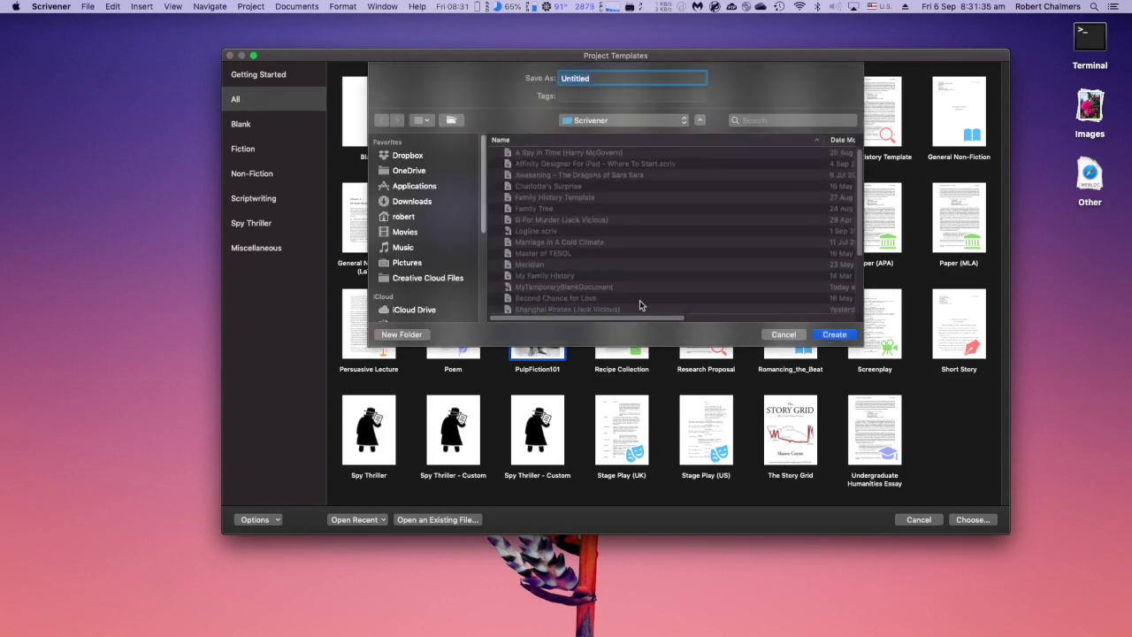
pyautogui.scroll(-3, 628, 300)
pyautogui.scroll(-5, 601, 290)
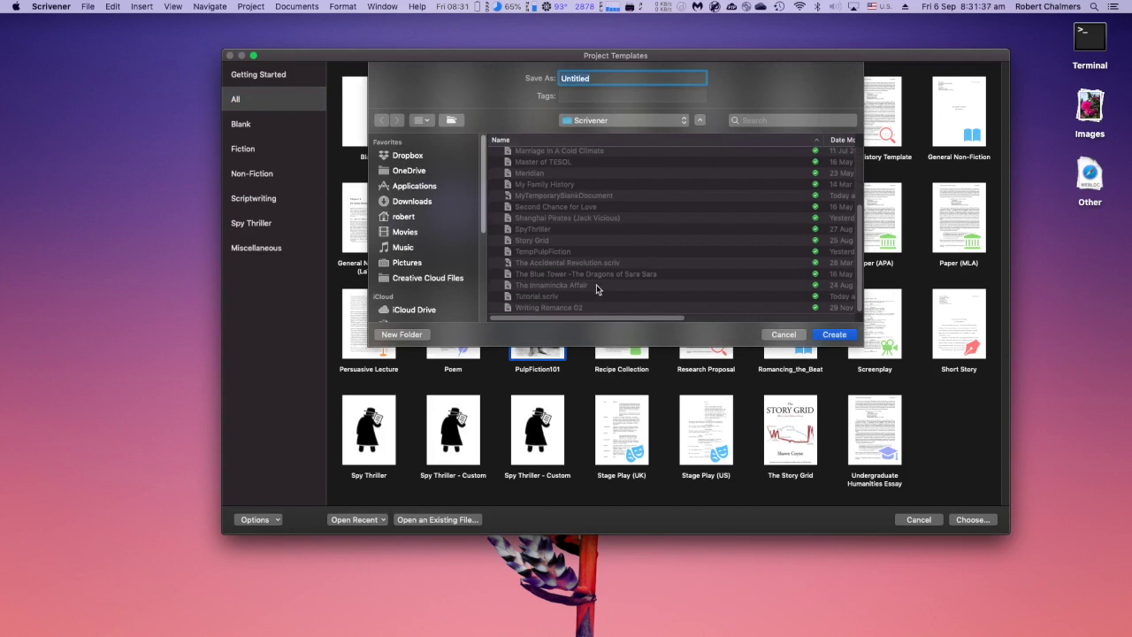
pyautogui.click(549, 251)
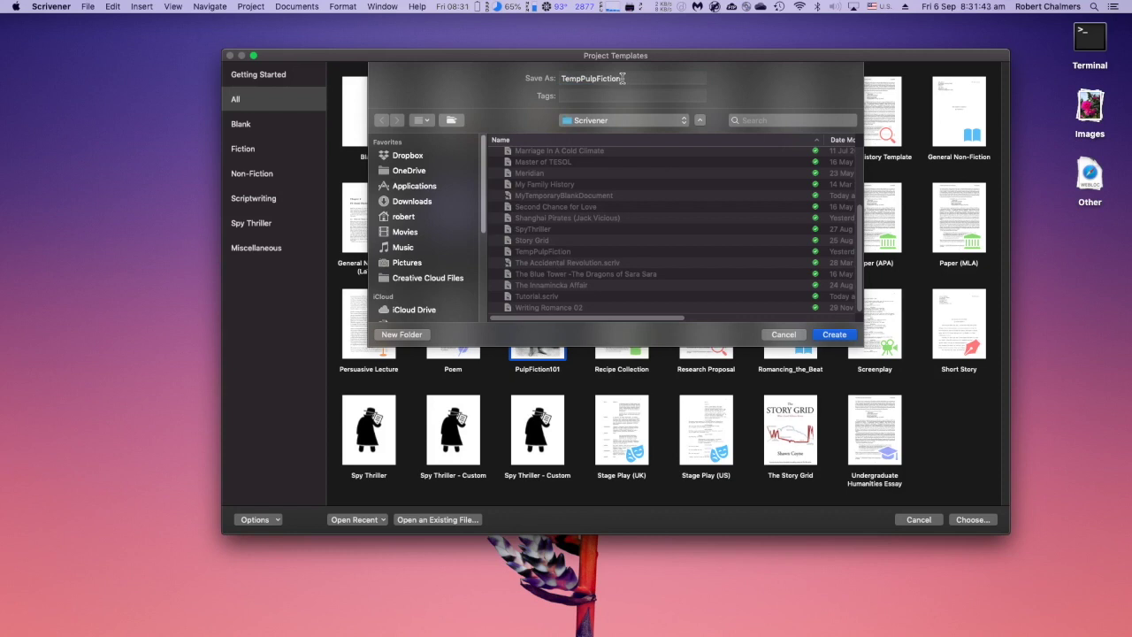
pyautogui.click(836, 335)
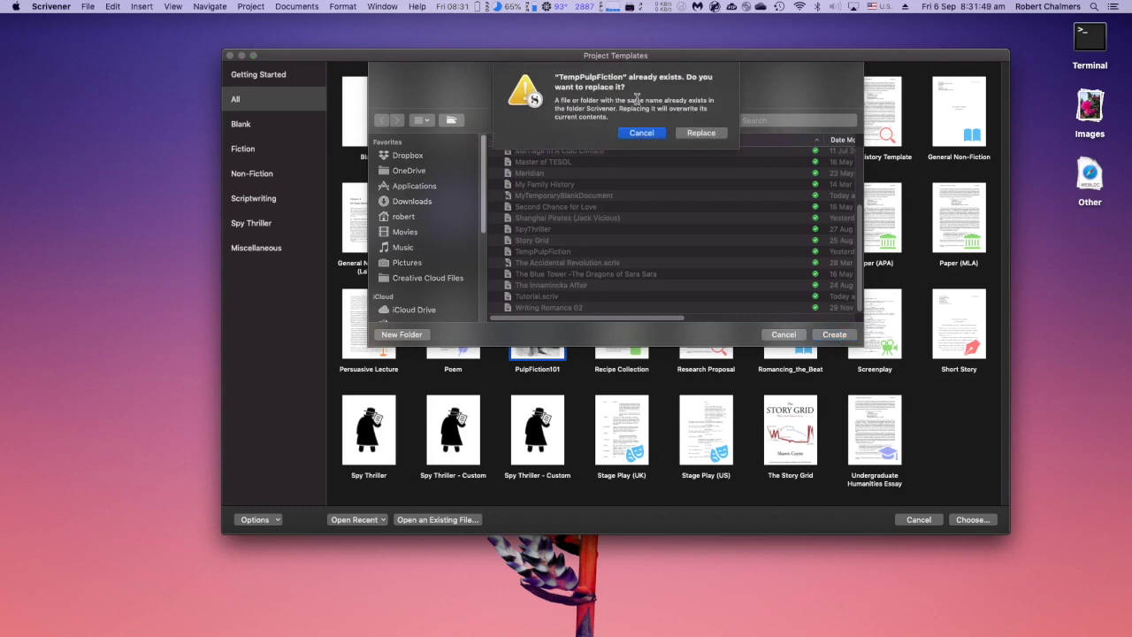
pyautogui.click(695, 133)
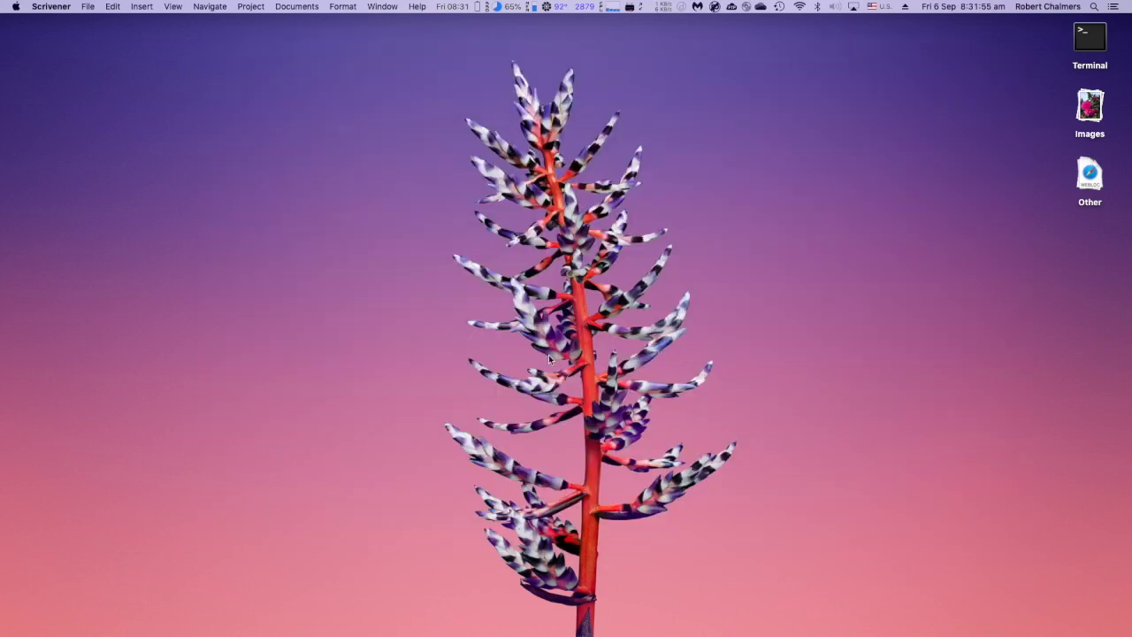
# - Open TempPulpFiction, move its window toward centre, and enlarge it to read the Read Me
pyautogui.doubleClick(537, 324)
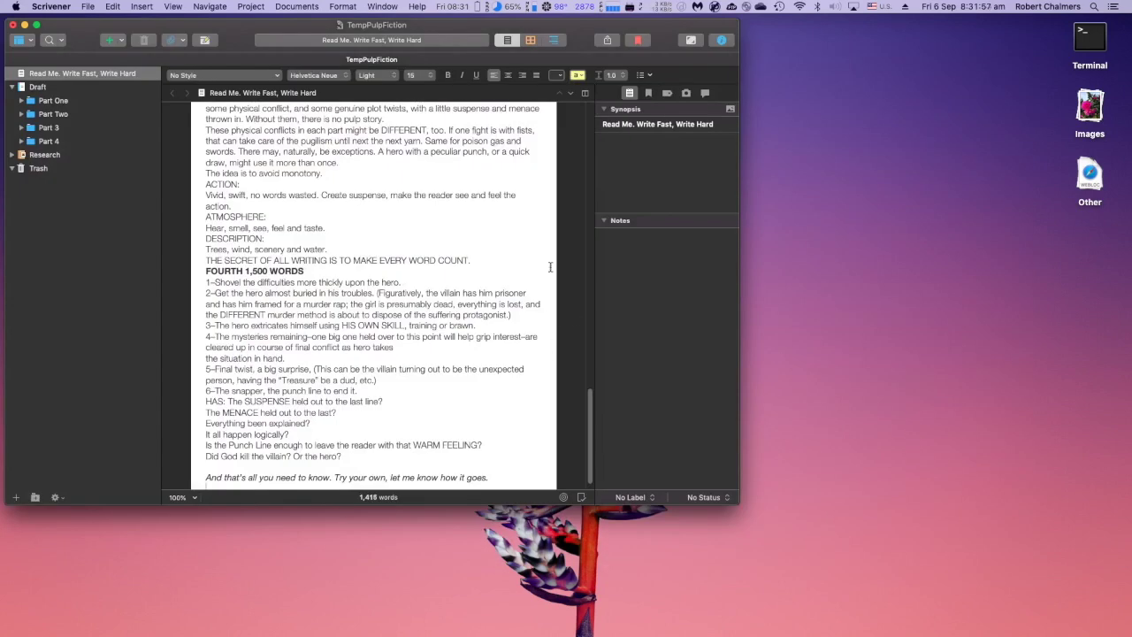
pyautogui.moveTo(150, 29); pyautogui.dragTo(332, 30)
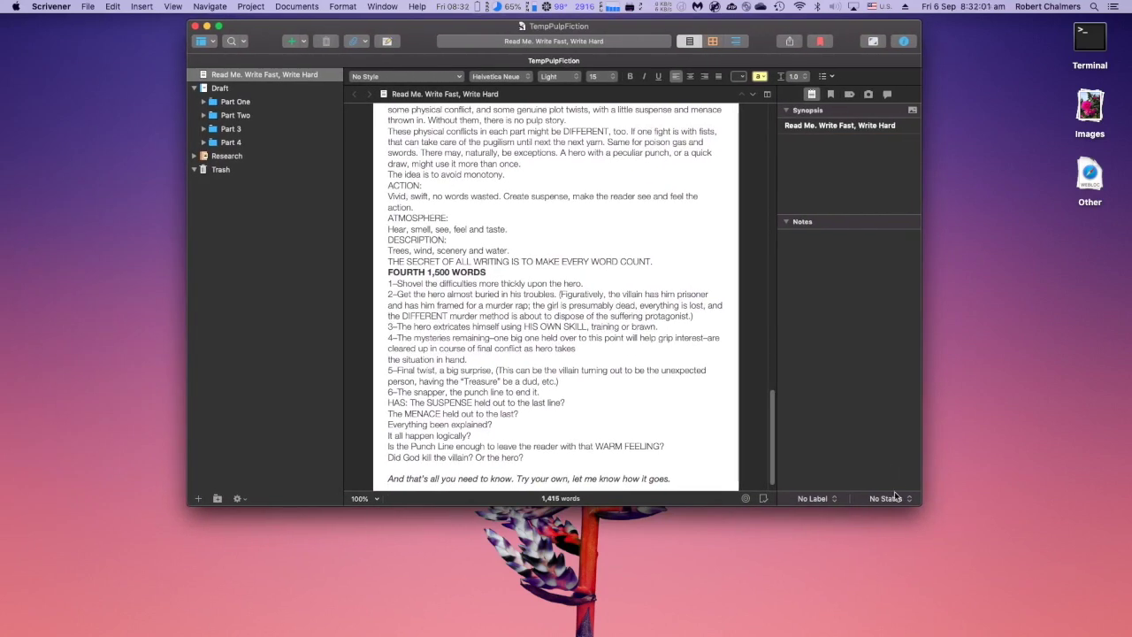
pyautogui.moveTo(920, 503); pyautogui.dragTo(1053, 614)
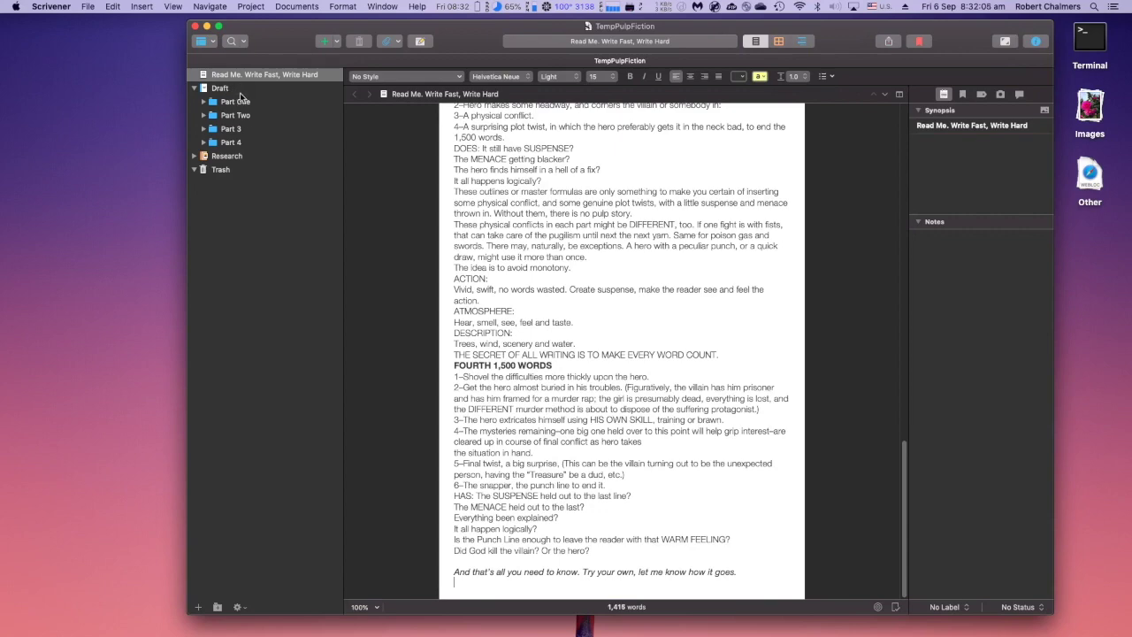
pyautogui.scroll(10, 724, 270)
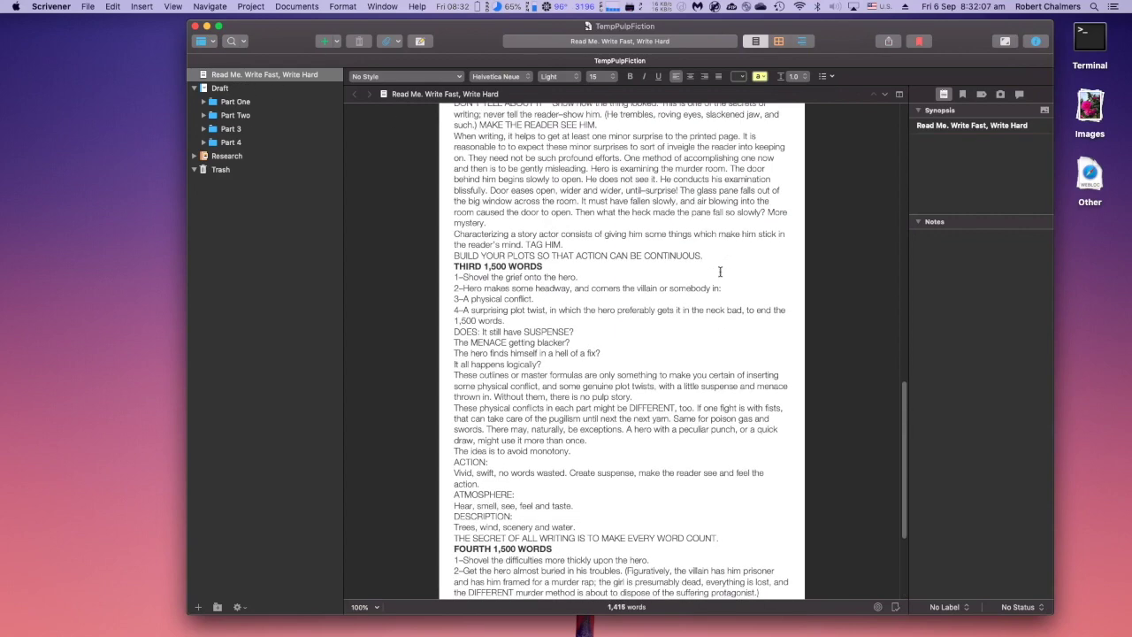
pyautogui.scroll(15, 724, 270)
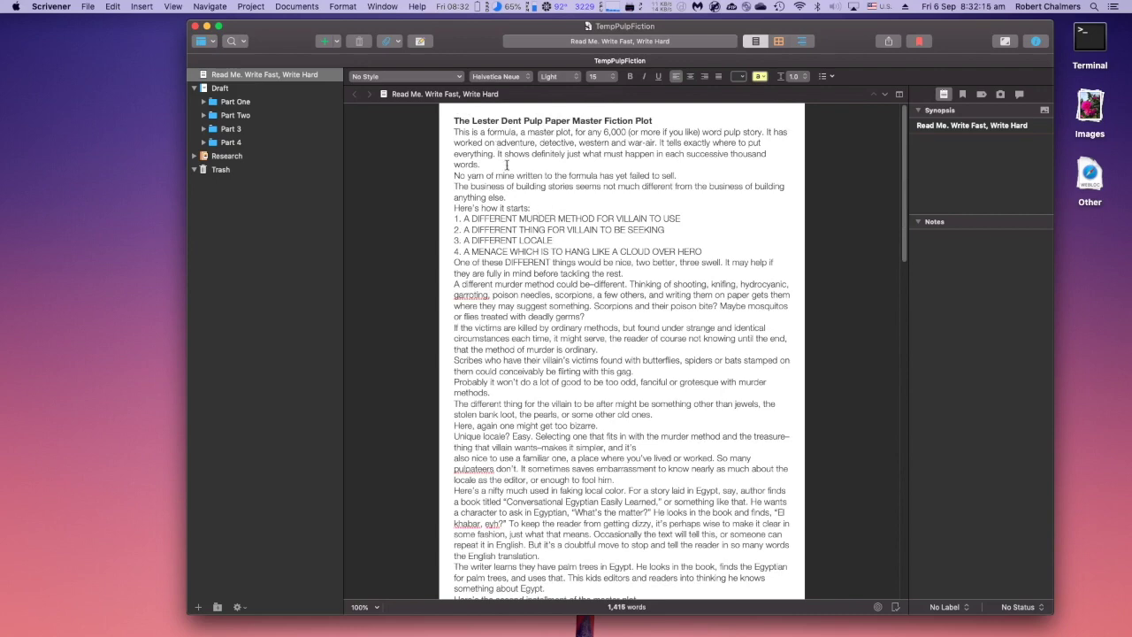
pyautogui.scroll(-1, 521, 311)
pyautogui.scroll(-10, 522, 310)
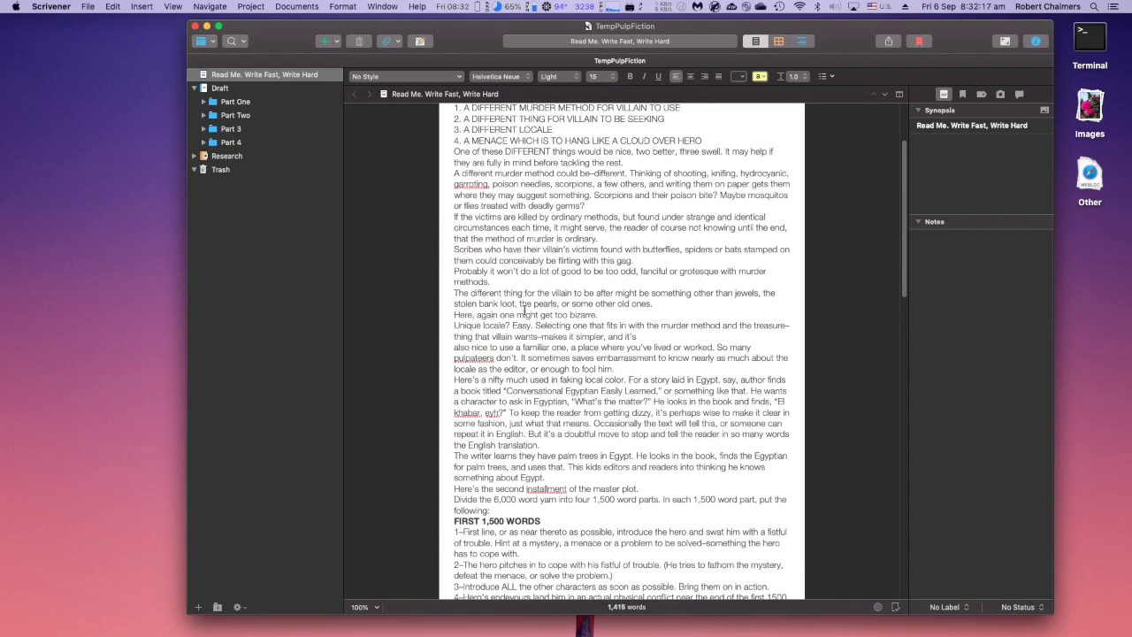
pyautogui.scroll(10, 524, 306)
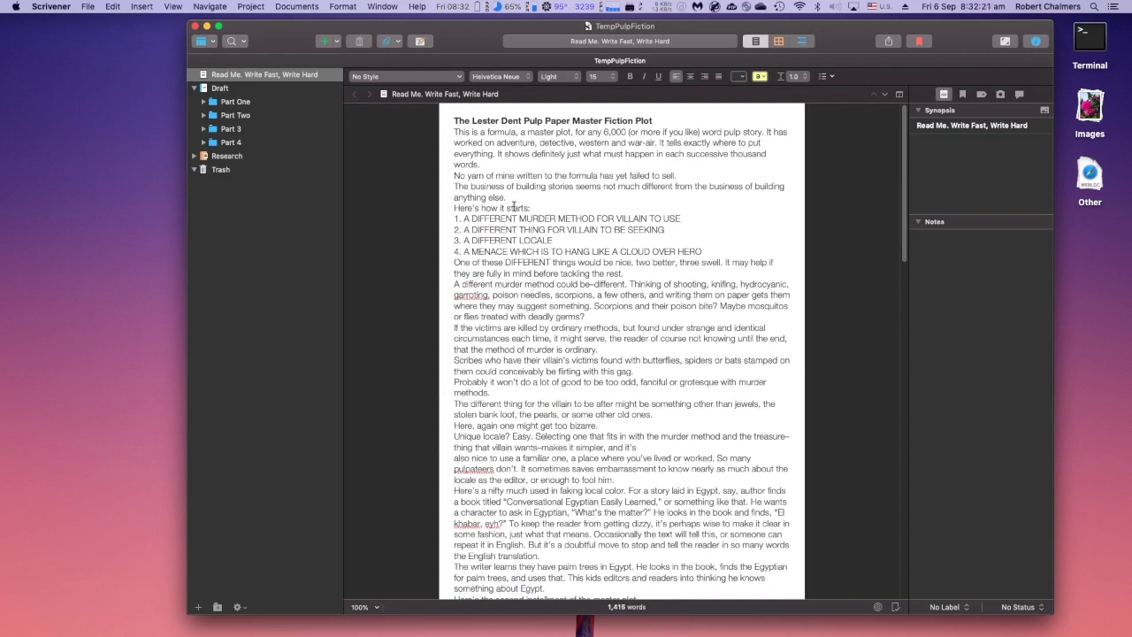
# - Show the Draft's parts as cards, expand Part One, and preview 1. A Fist ful lof Trouble
pyautogui.click(218, 90)
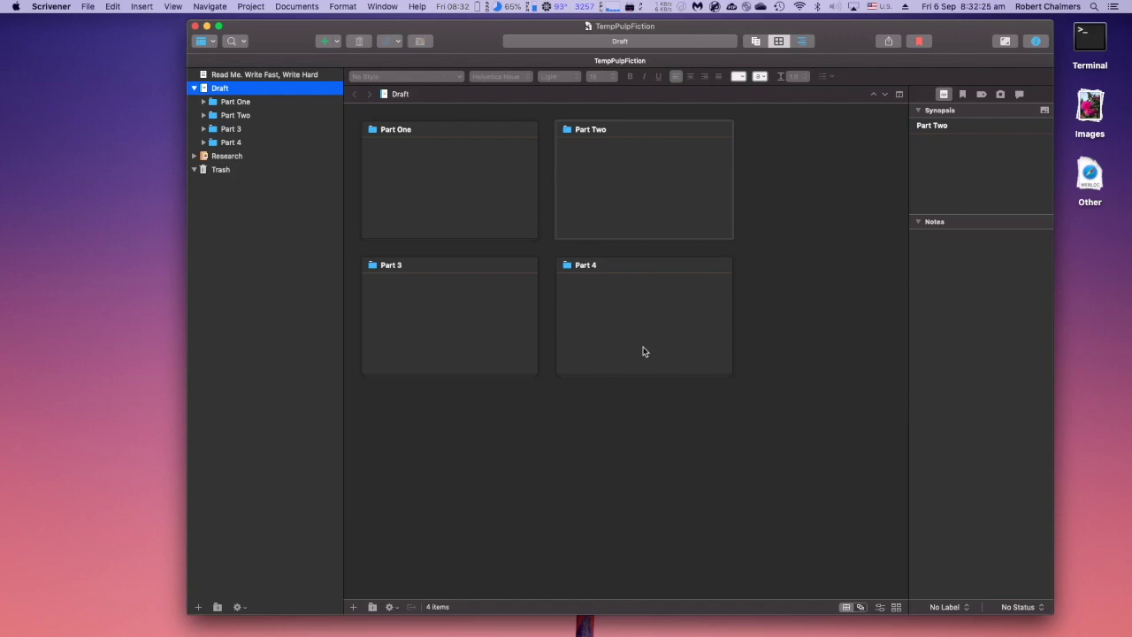
pyautogui.click(203, 103)
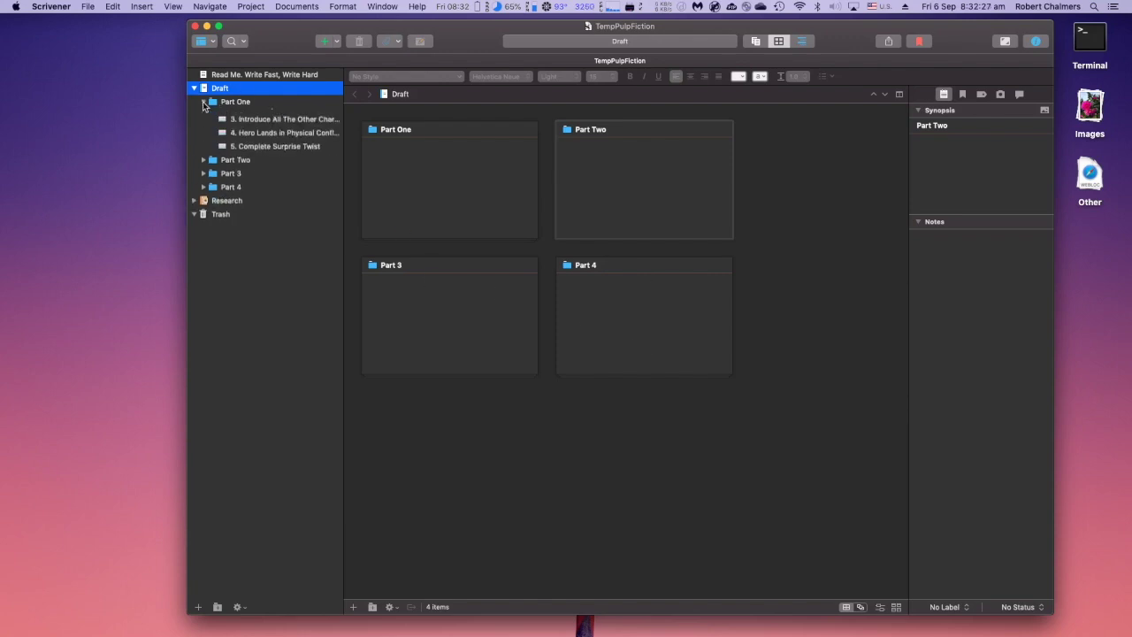
pyautogui.click(236, 103)
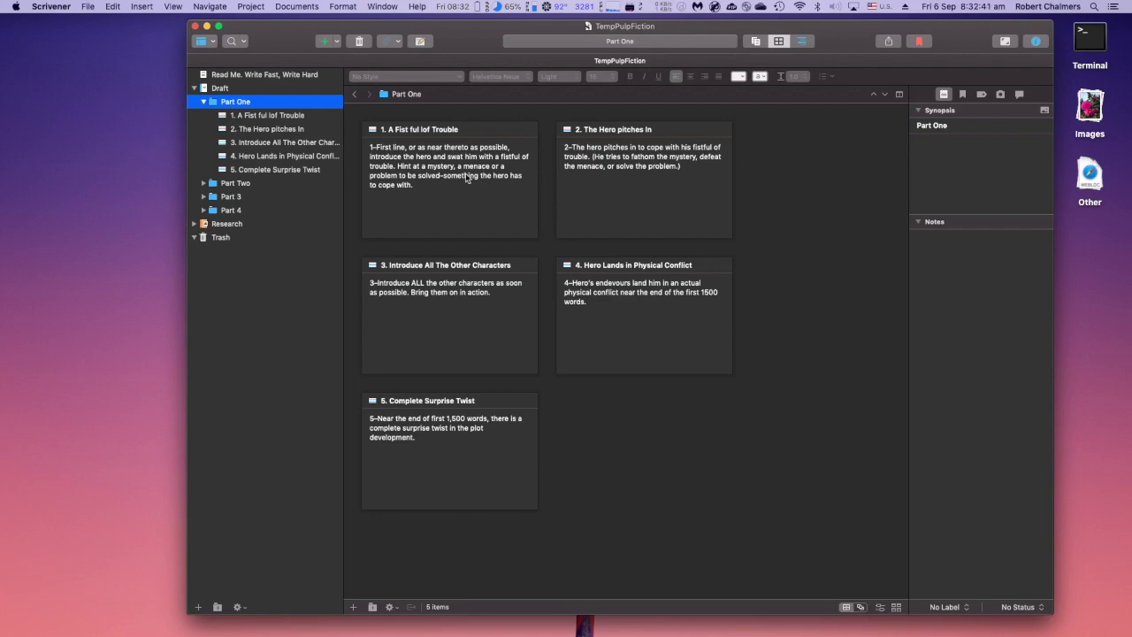
pyautogui.click(283, 118)
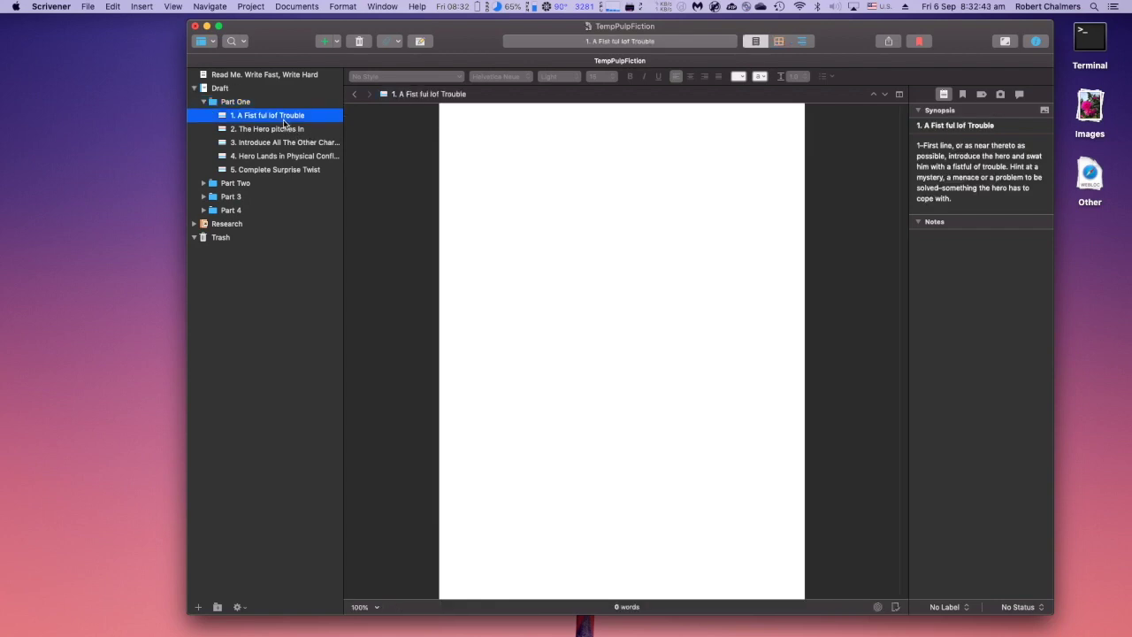
pyautogui.click(236, 102)
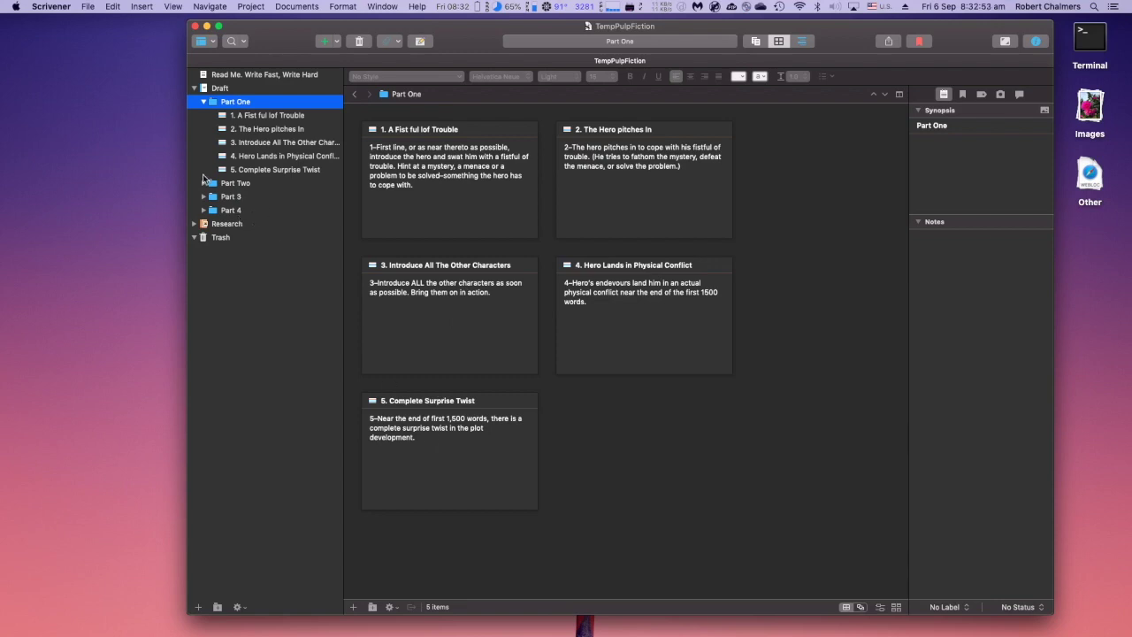
# - Expand Part Two, Part 3 and Part 4 to show their cards, then expand Research
pyautogui.click(201, 186)
pyautogui.click(204, 183)
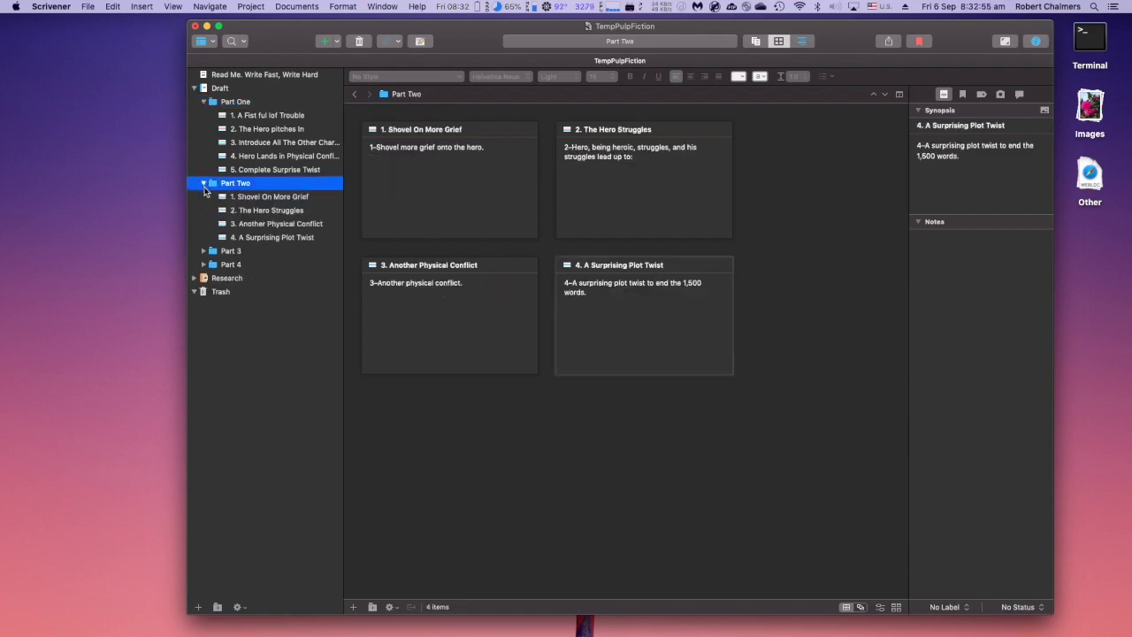
pyautogui.click(206, 252)
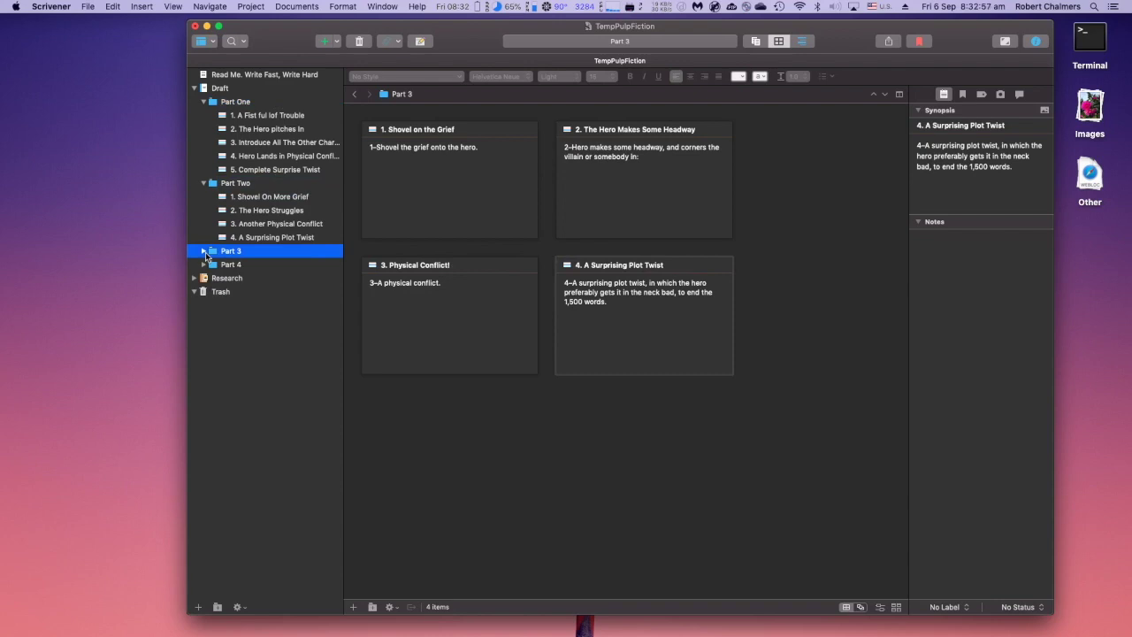
pyautogui.click(204, 251)
pyautogui.click(204, 251)
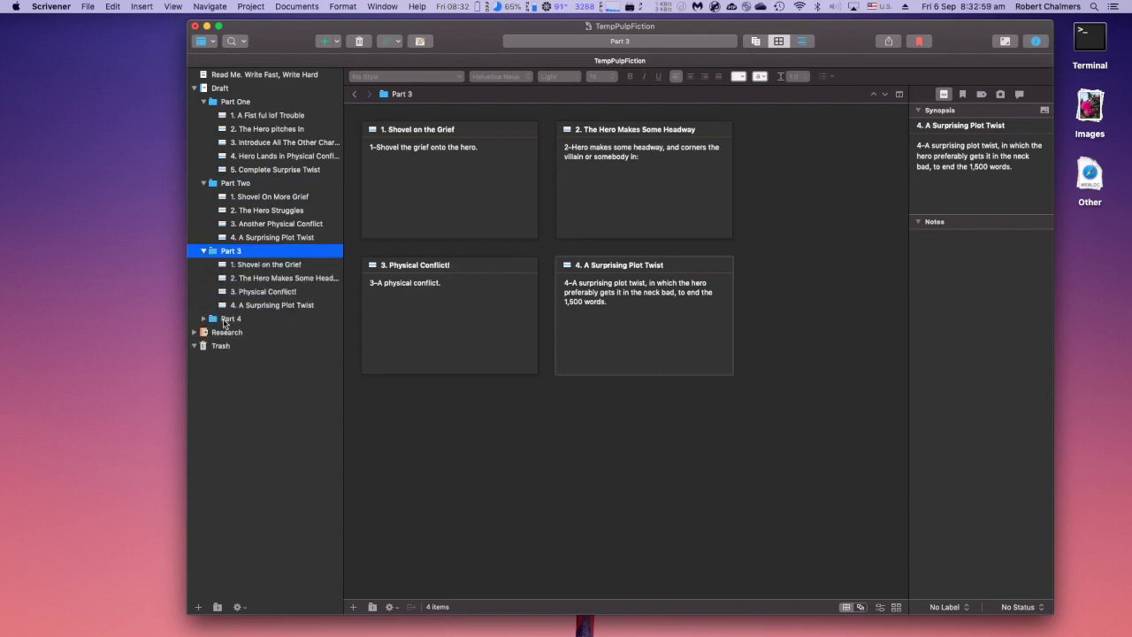
pyautogui.click(204, 320)
pyautogui.click(227, 323)
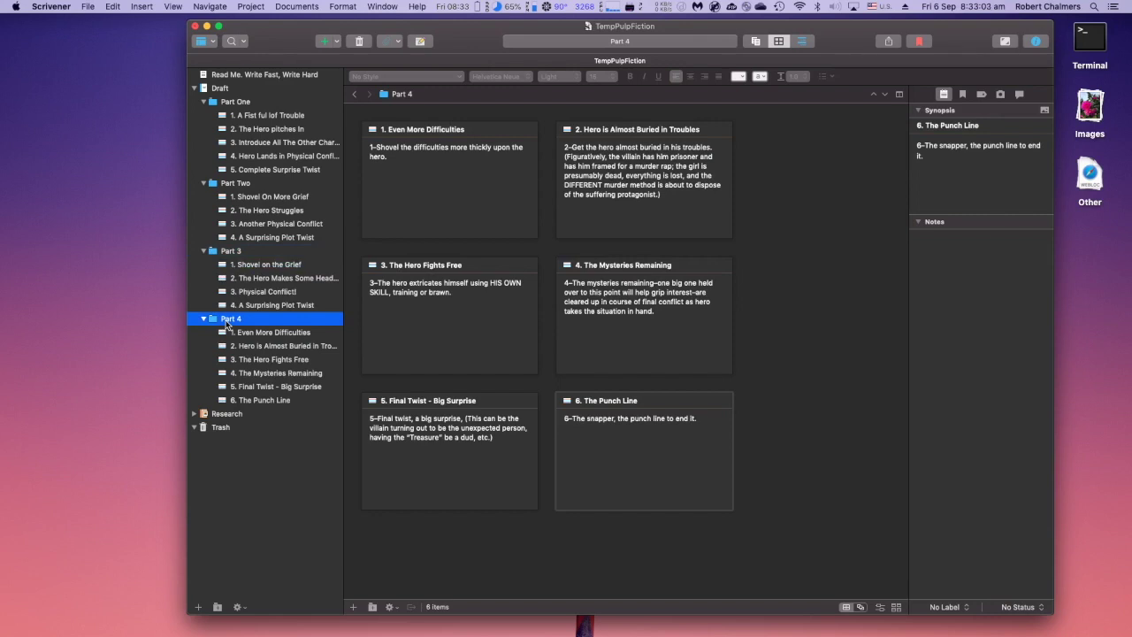
pyautogui.click(194, 413)
pyautogui.click(268, 428)
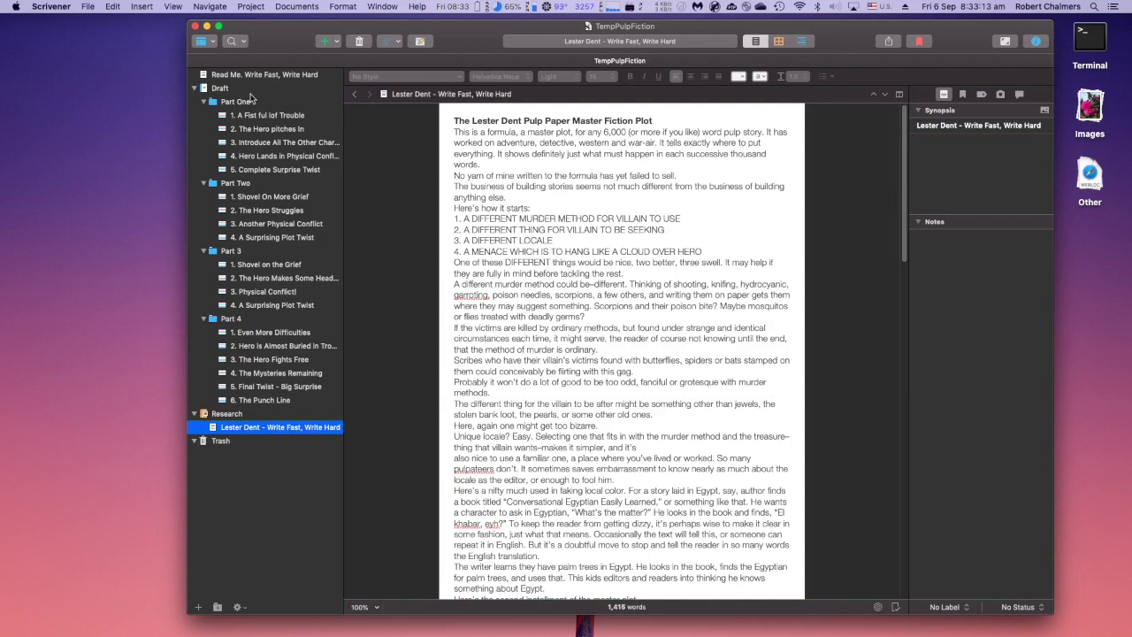
pyautogui.click(266, 115)
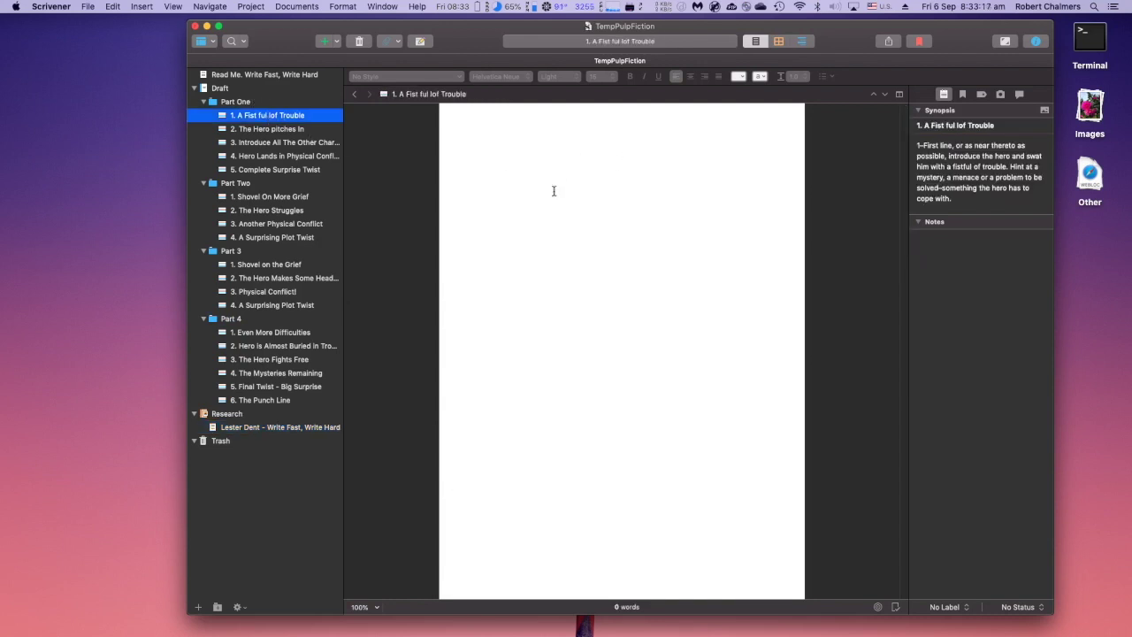
# - Type the trial line 'Jack Vicious w' on the empty page and select it
pyautogui.click(539, 164)
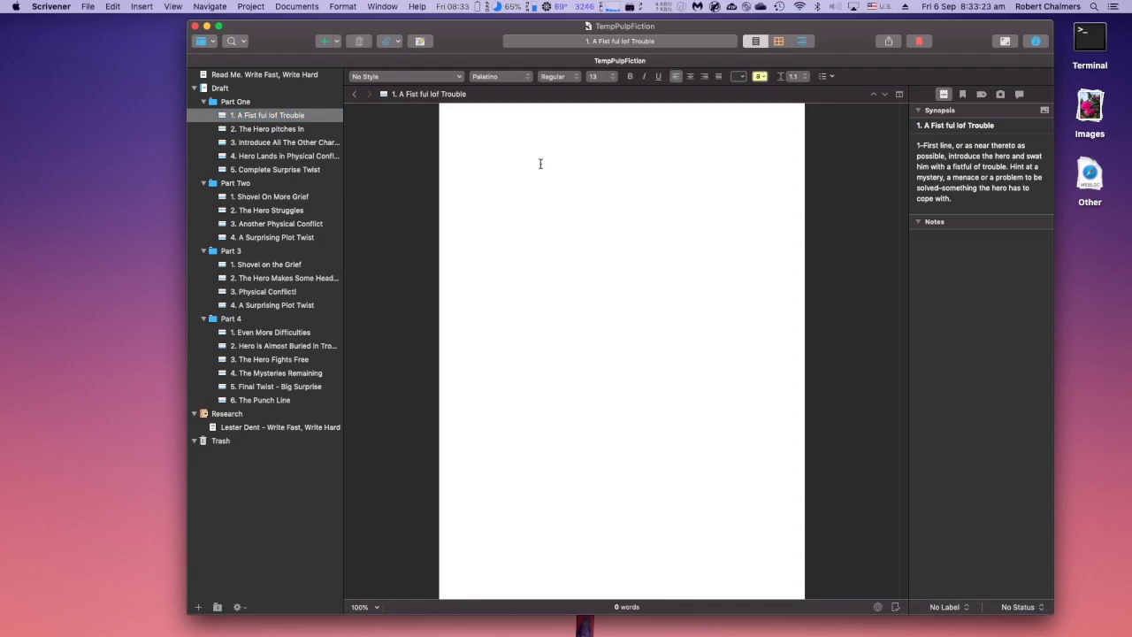
pyautogui.write('Jack Vicious was trying to scale the ladder...')
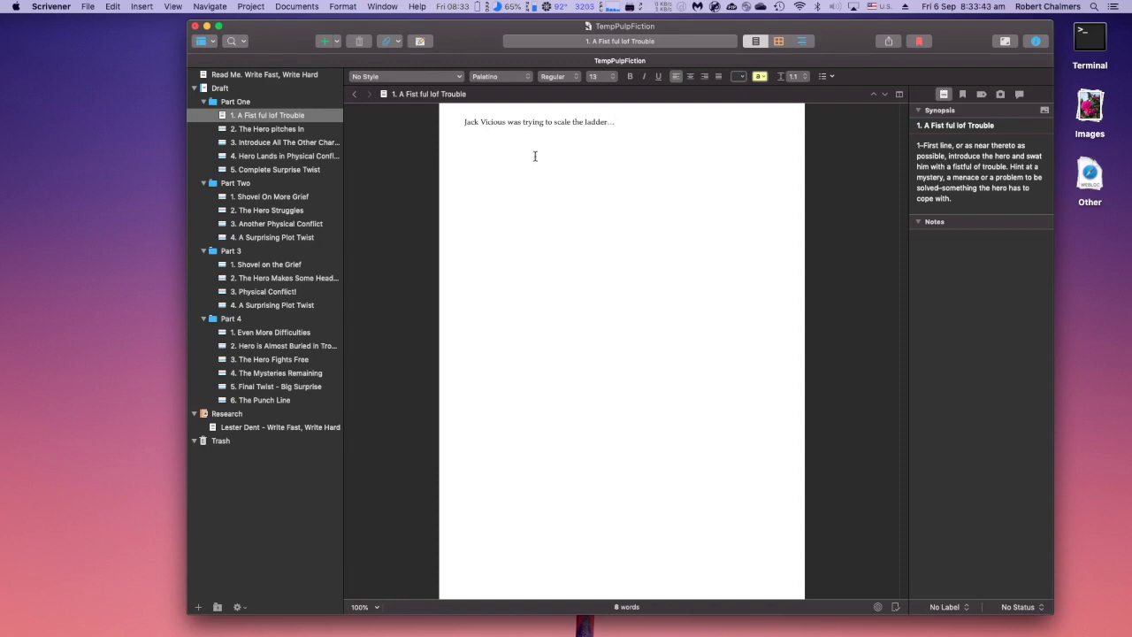
pyautogui.moveTo(617, 124); pyautogui.dragTo(463, 122)
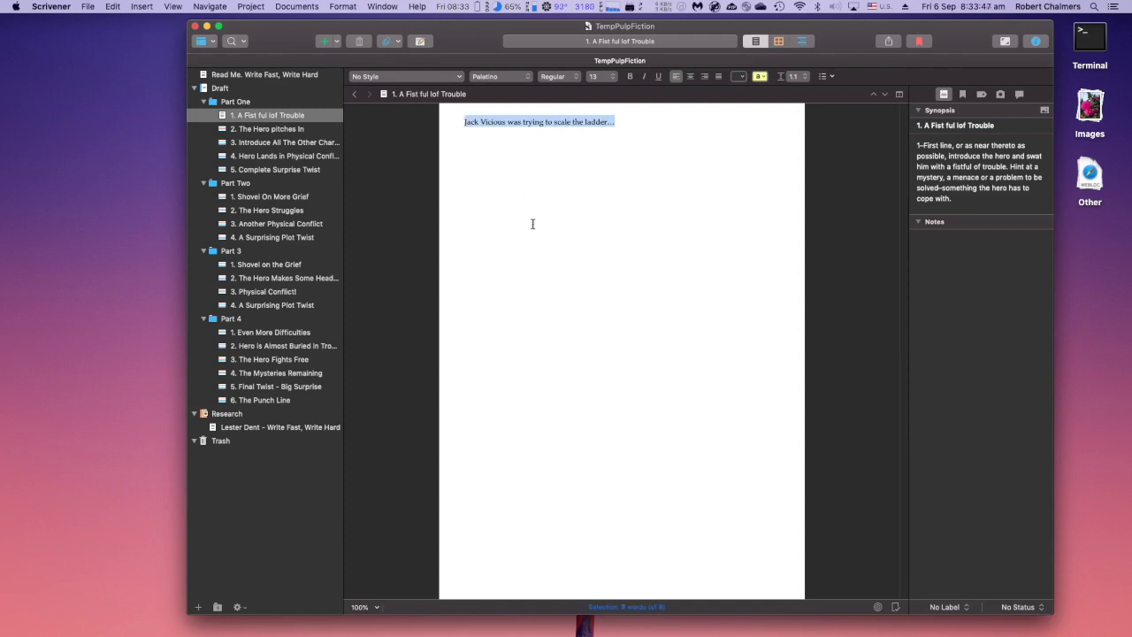
# - Replace it with the paragraph about the snarling gorilla and shooting him, then select it
pyautogui.write('I coul')
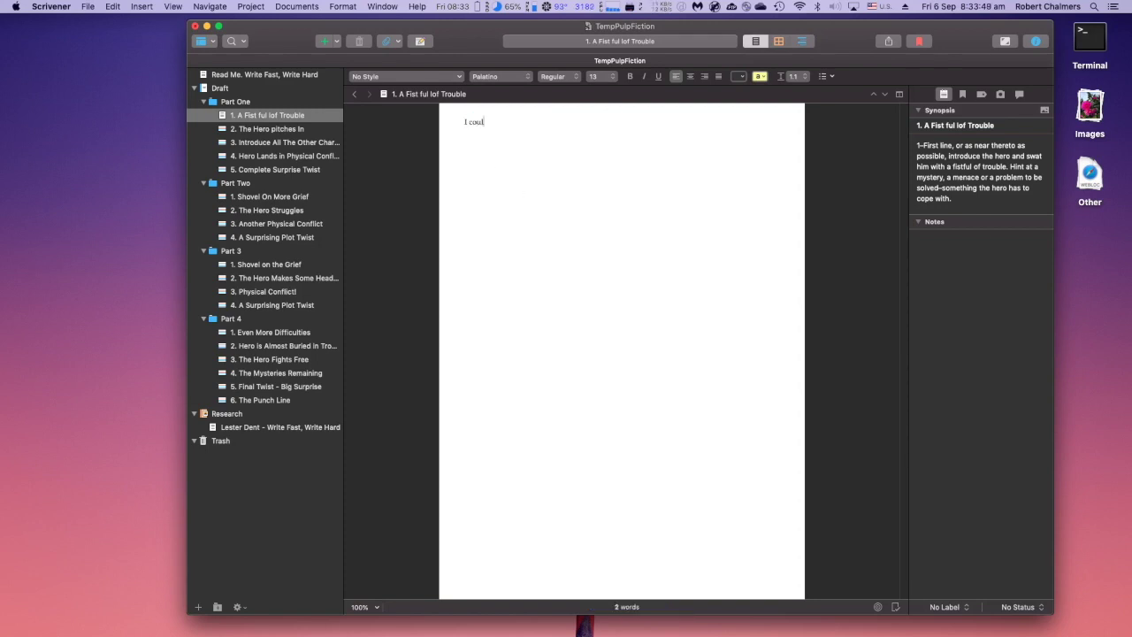
pyautogui.write("dn't help but think I was in the w")
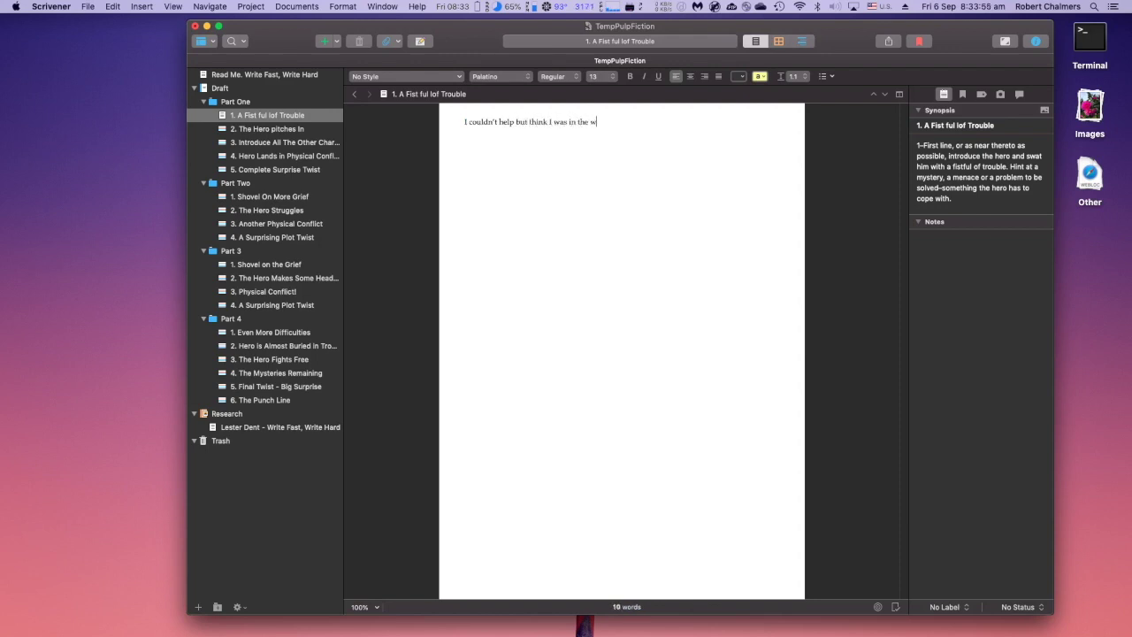
pyautogui.write('rong place at the wrong time. The gorilla ')
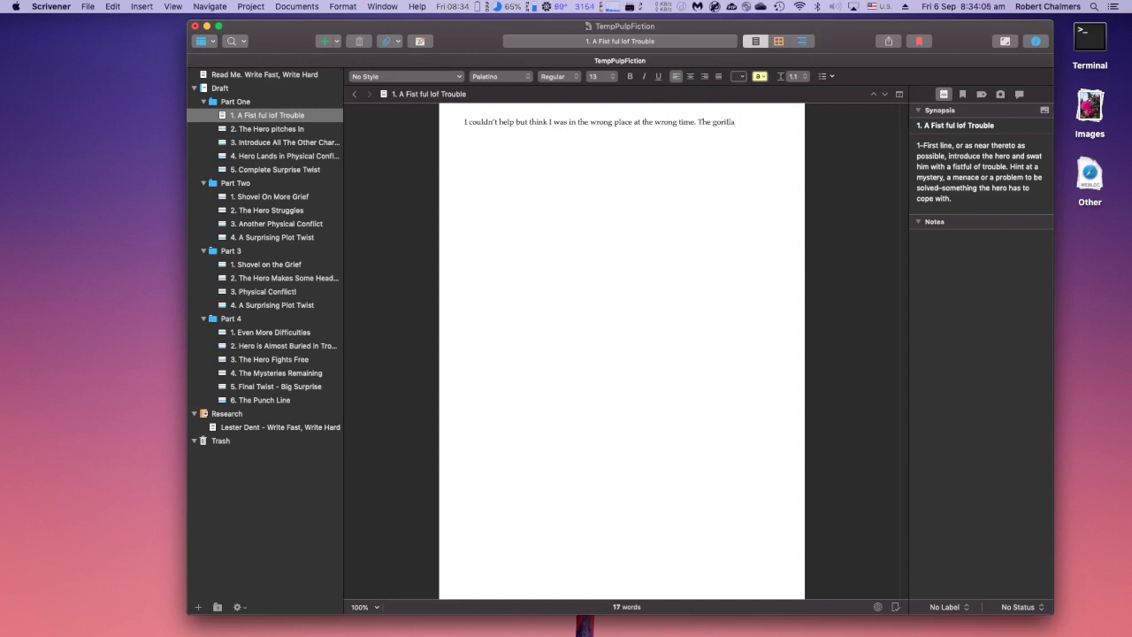
pyautogui.write('approc')
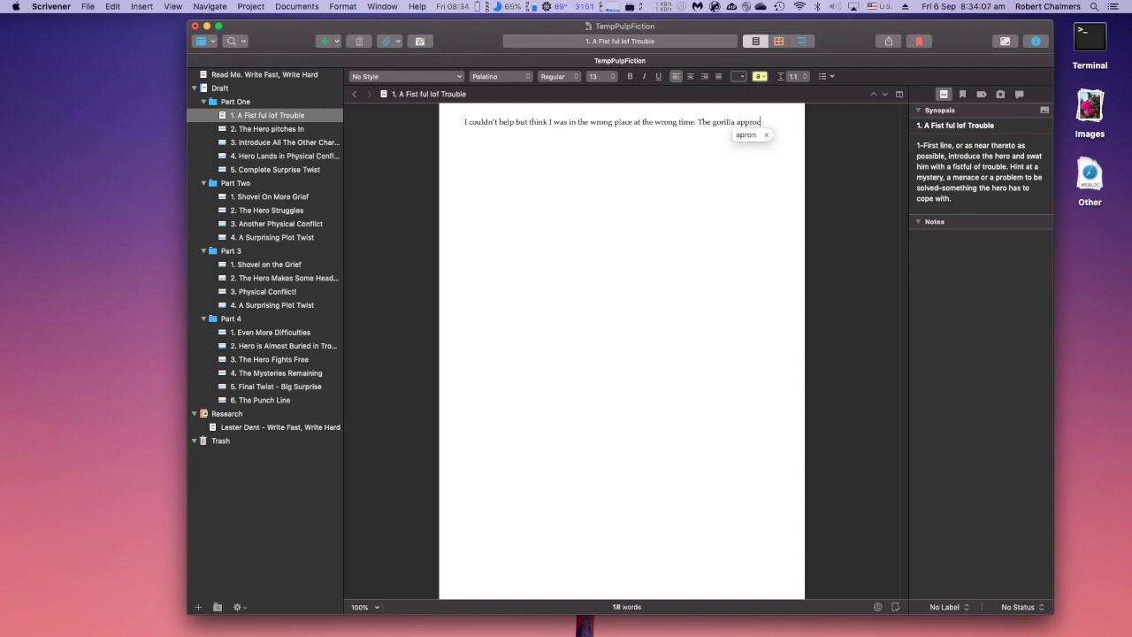
pyautogui.press('BackSpace')
pyautogui.write('aching me')
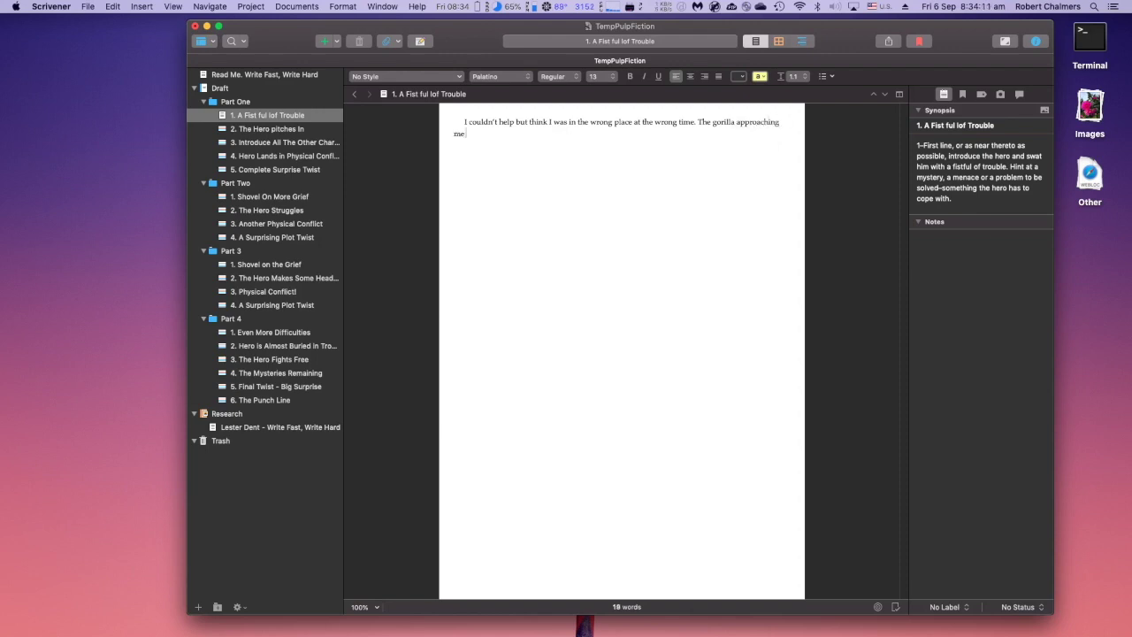
pyautogui.write(' was snarling')
pyautogui.write('and swinging his')
pyautogui.write('fists as though')
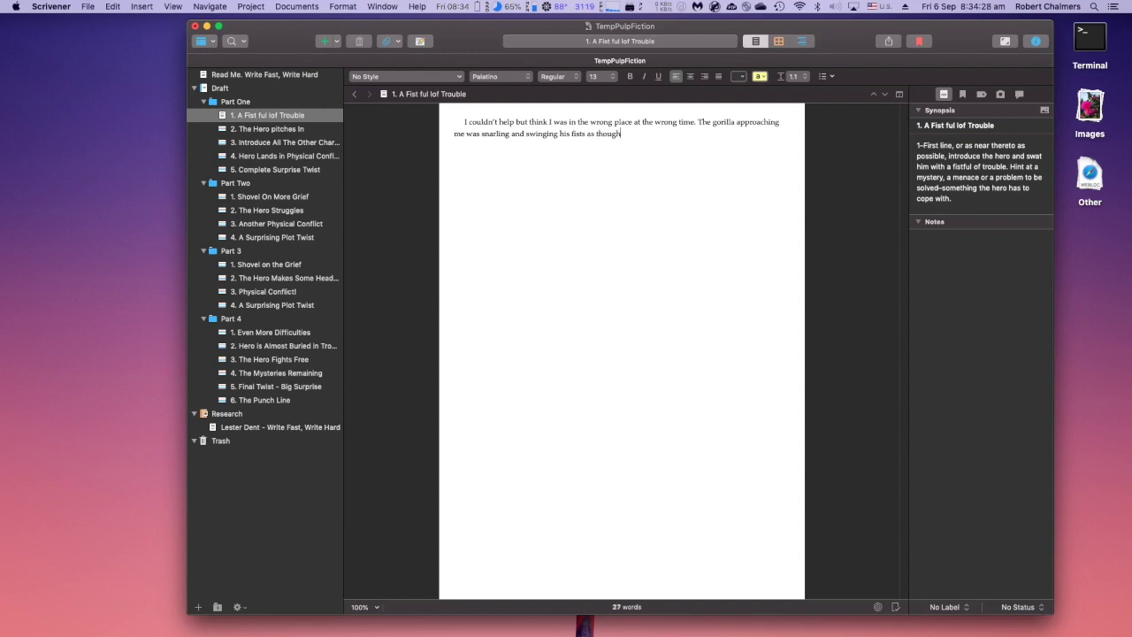
pyautogui.write(' he was already in reach. I could run, or I could ')
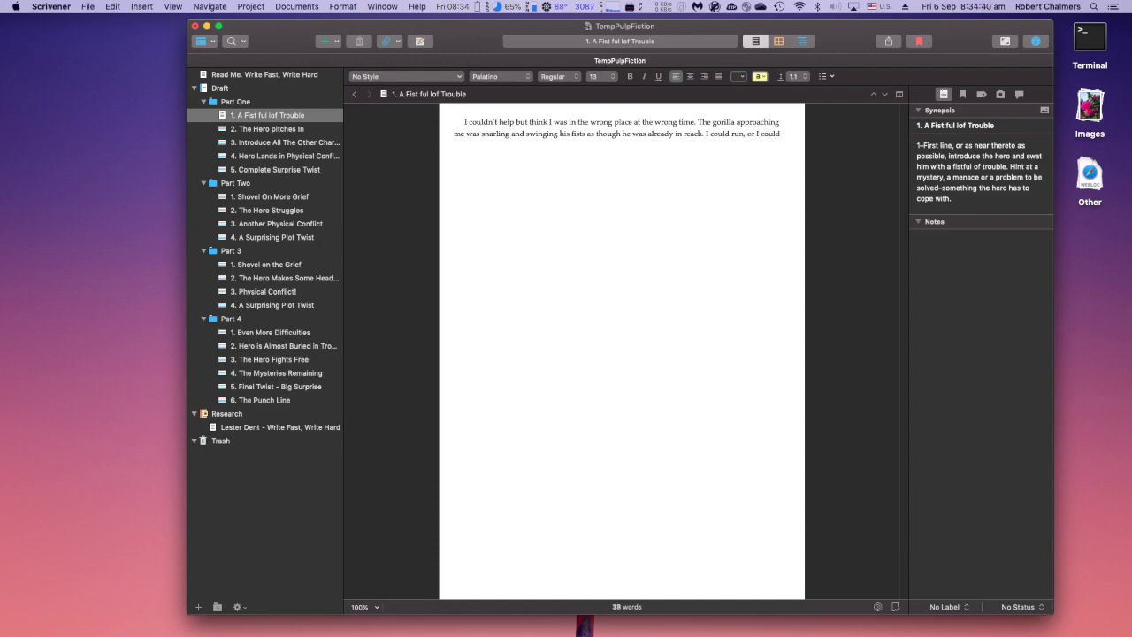
pyautogui.write('face him. I chose to shoot him in the foo')
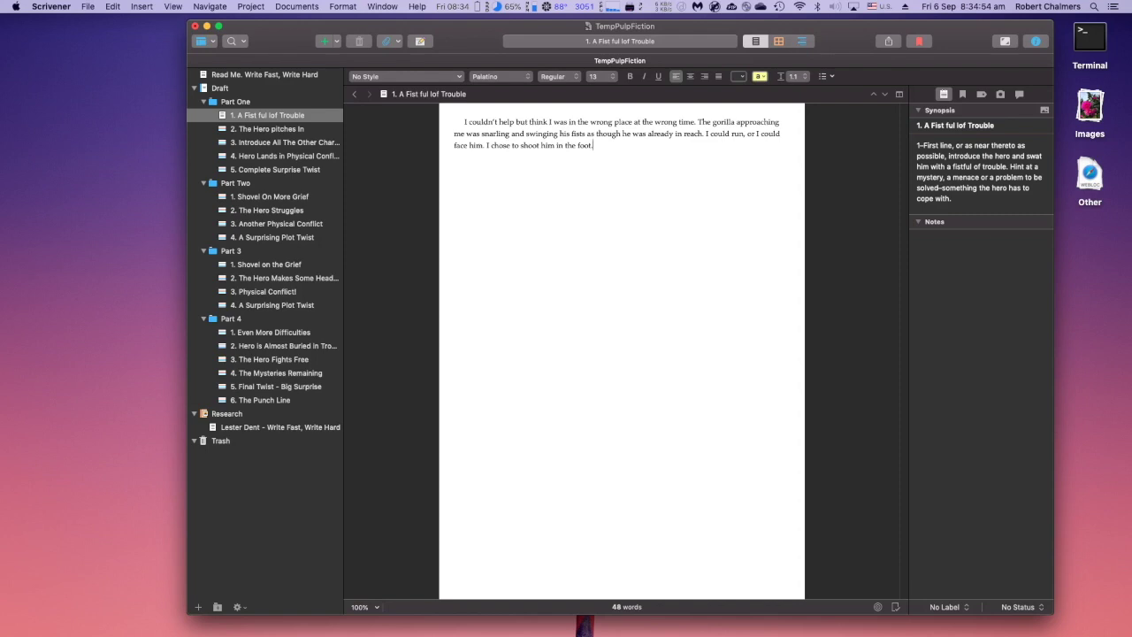
pyautogui.write('t. He i')
pyautogui.write('a')
pyautogui.press('BackSpace')
pyautogui.write('tarted yelling and came at me with e')
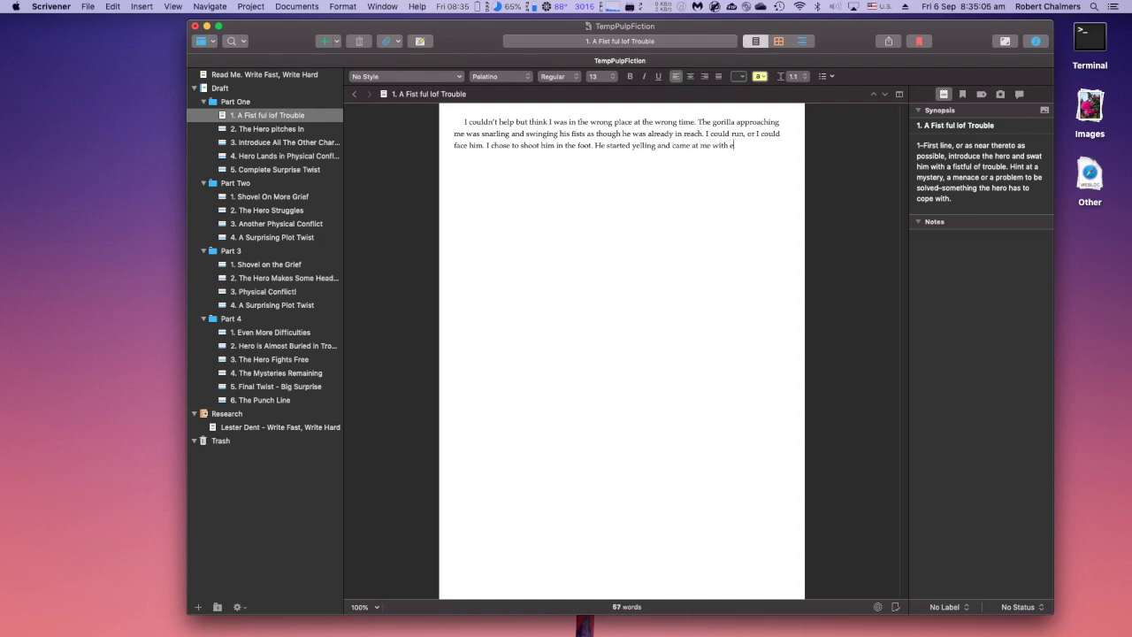
pyautogui.write('ven more determination...')
pyautogui.moveTo(462, 122); pyautogui.dragTo(561, 177)
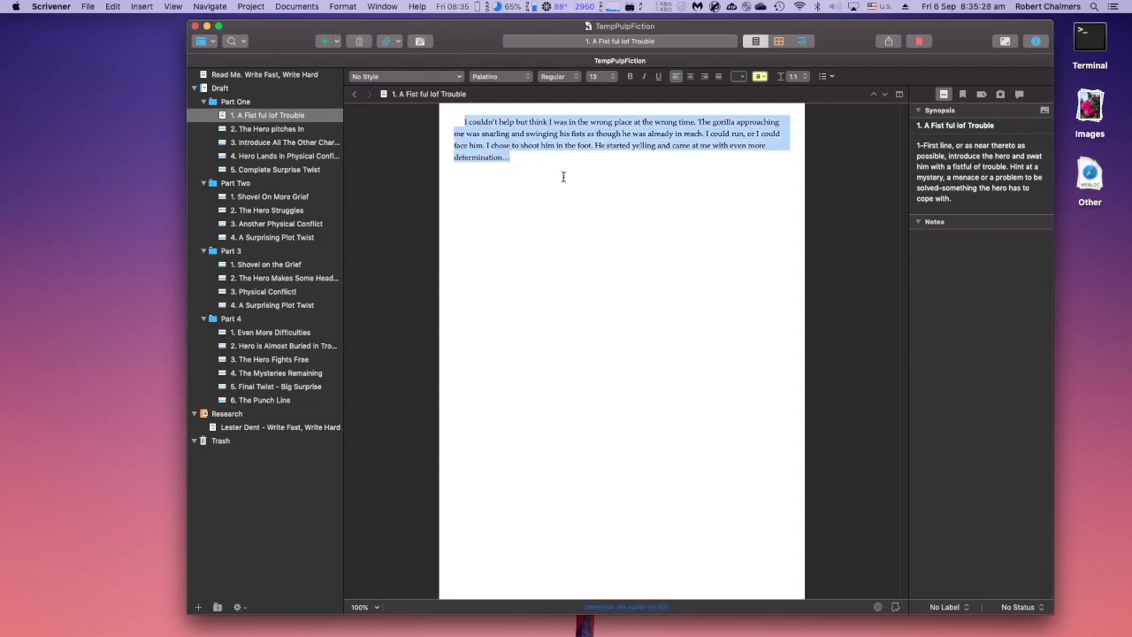
pyautogui.click(527, 78)
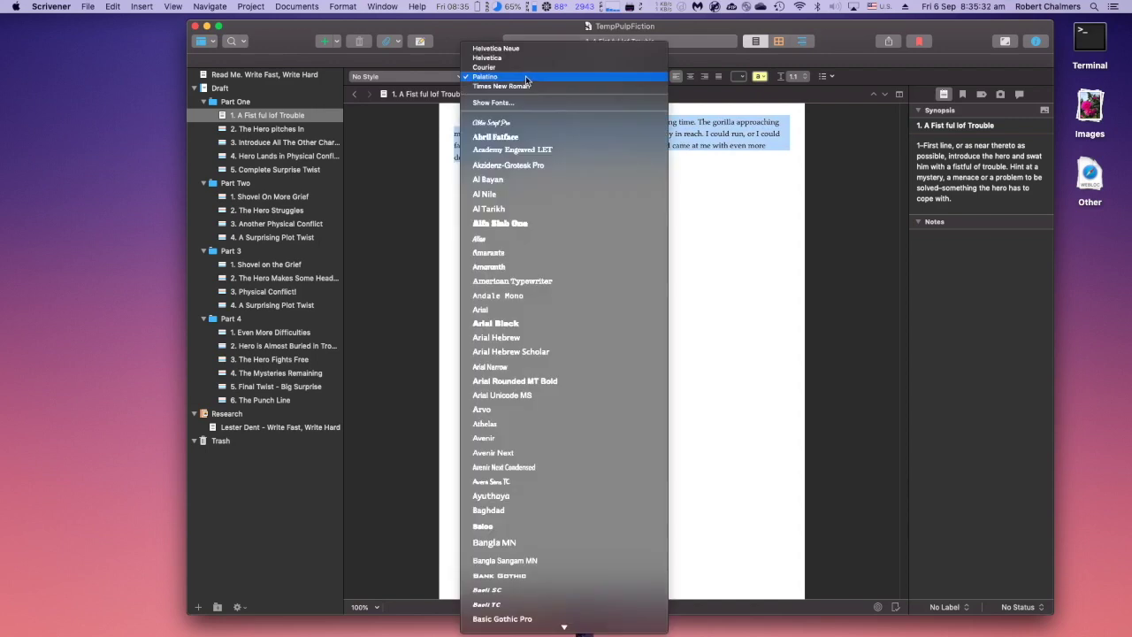
pyautogui.click(510, 142)
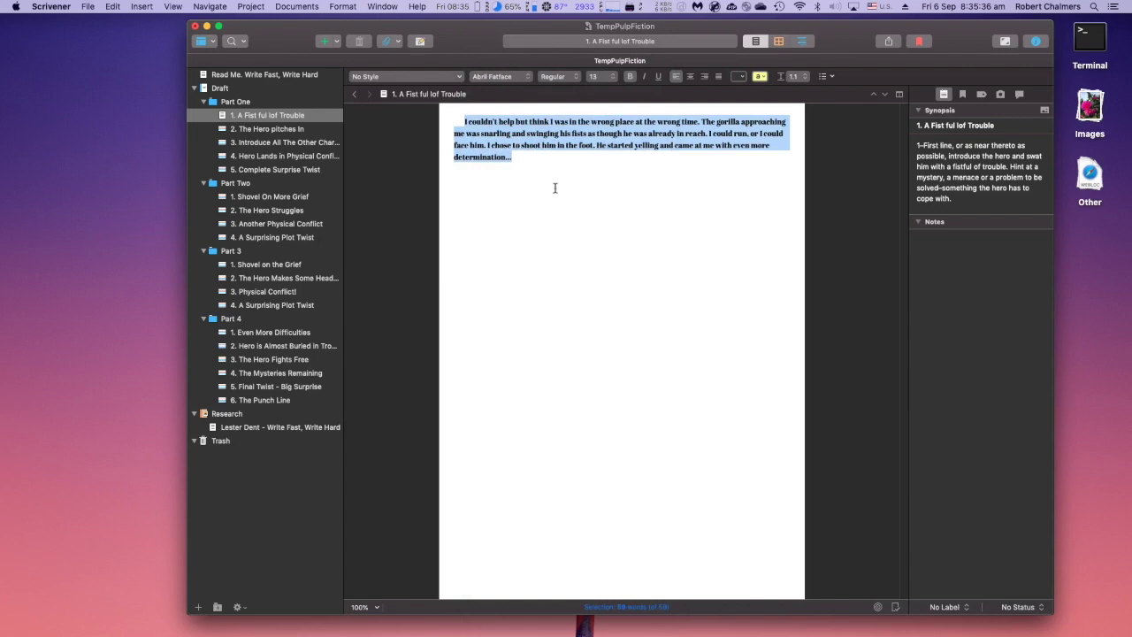
pyautogui.click(613, 82)
pyautogui.click(611, 78)
pyautogui.click(610, 77)
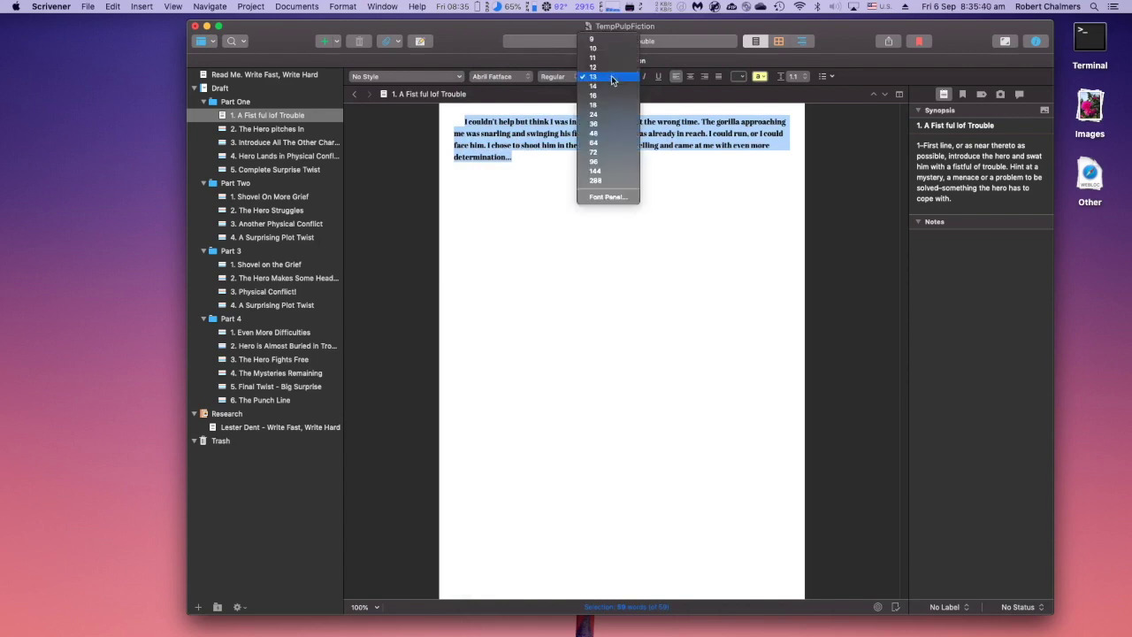
pyautogui.click(593, 114)
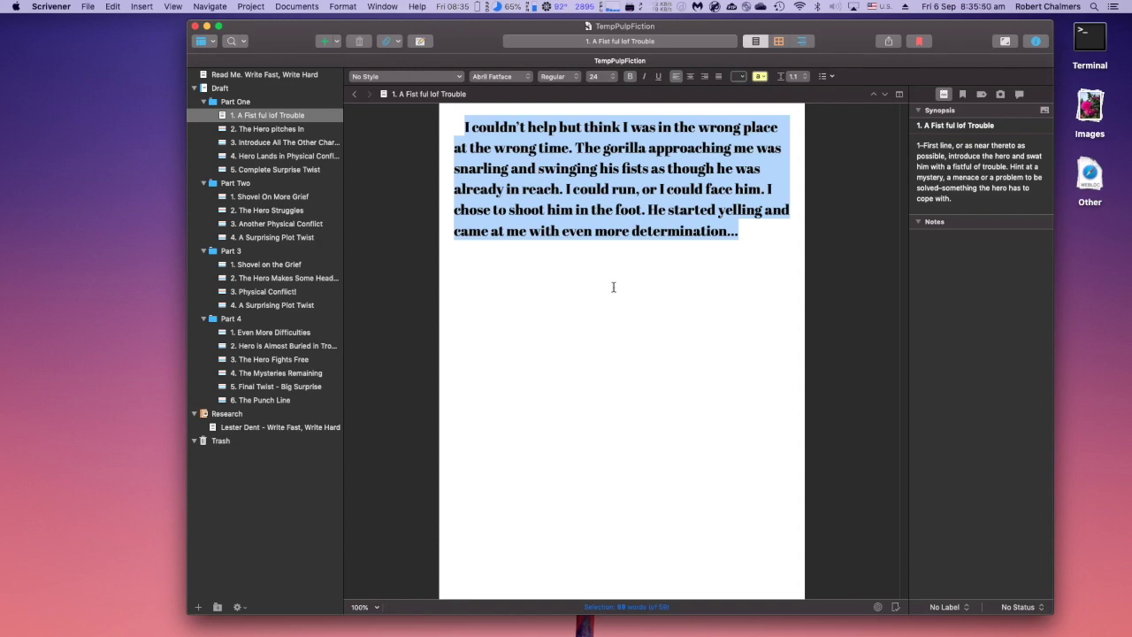
pyautogui.click(528, 78)
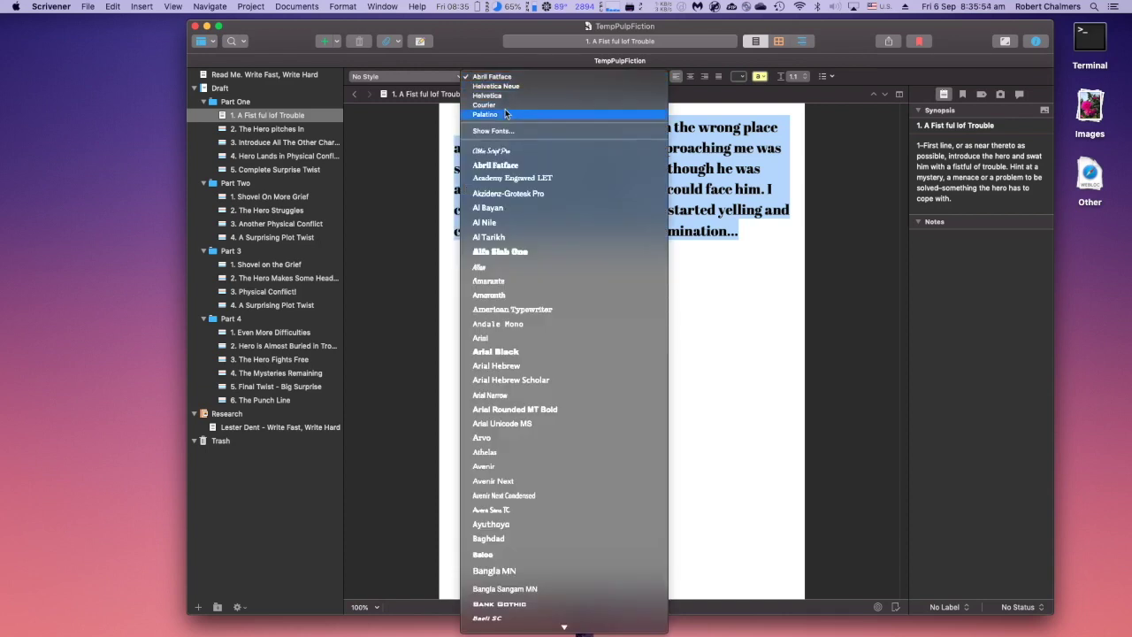
pyautogui.click(503, 115)
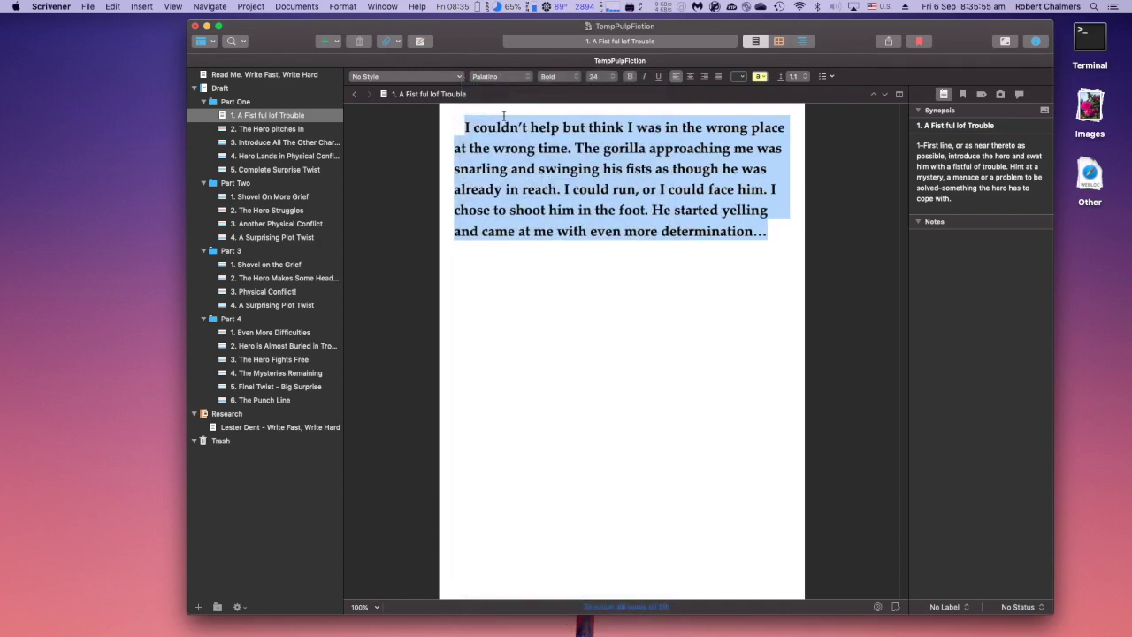
pyautogui.click(613, 76)
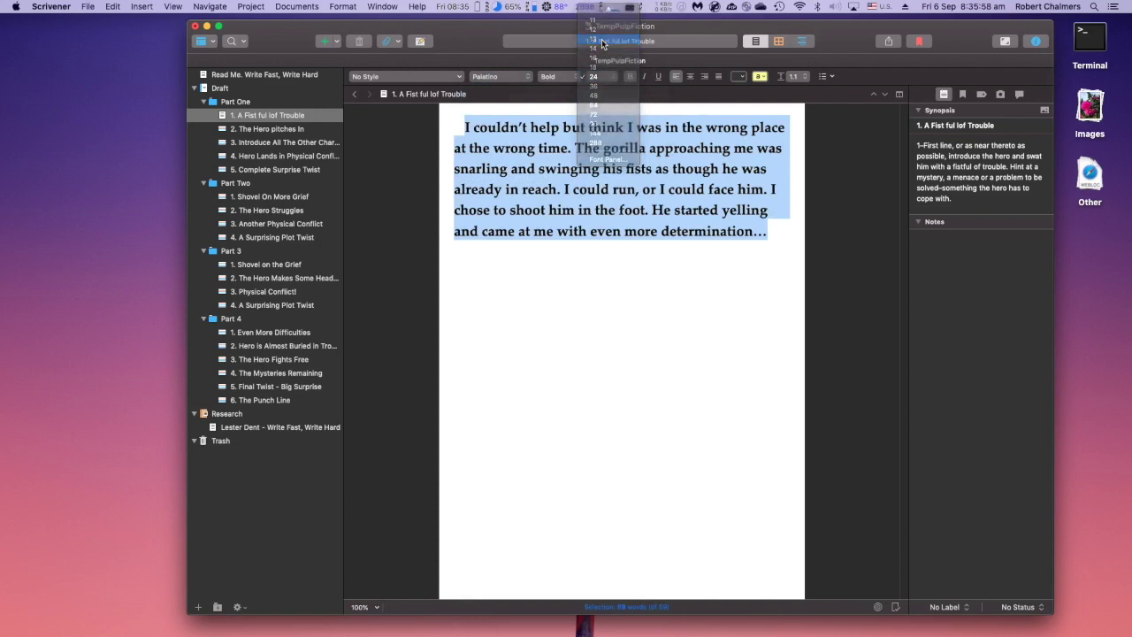
pyautogui.click(602, 42)
pyautogui.click(608, 167)
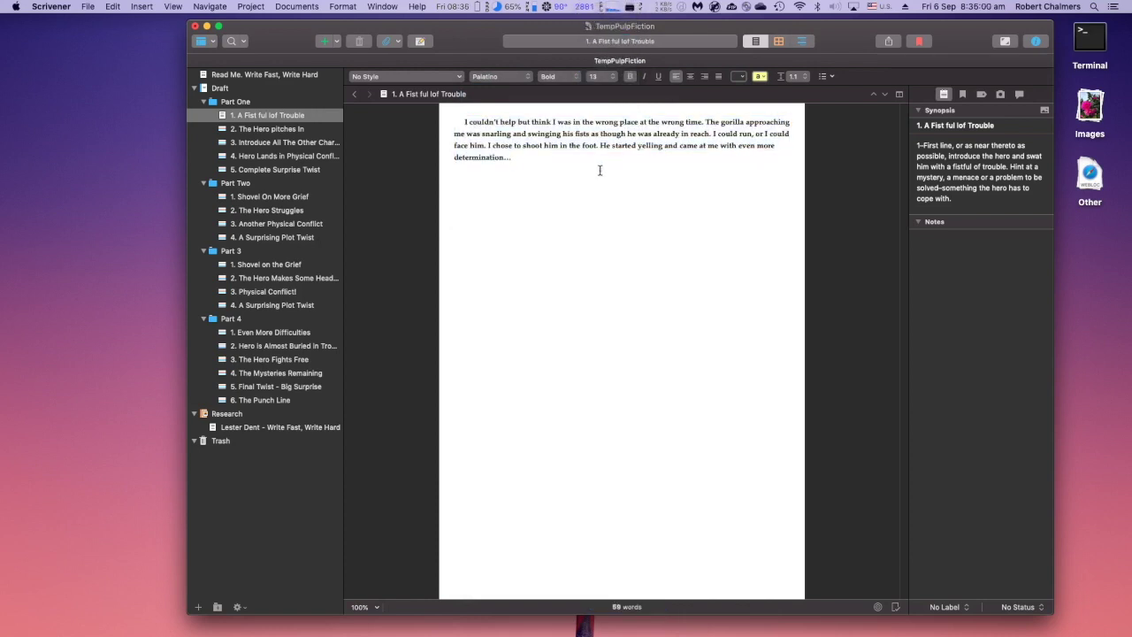
pyautogui.doubleClick(466, 123)
pyautogui.press('super+a')
pyautogui.click(558, 78)
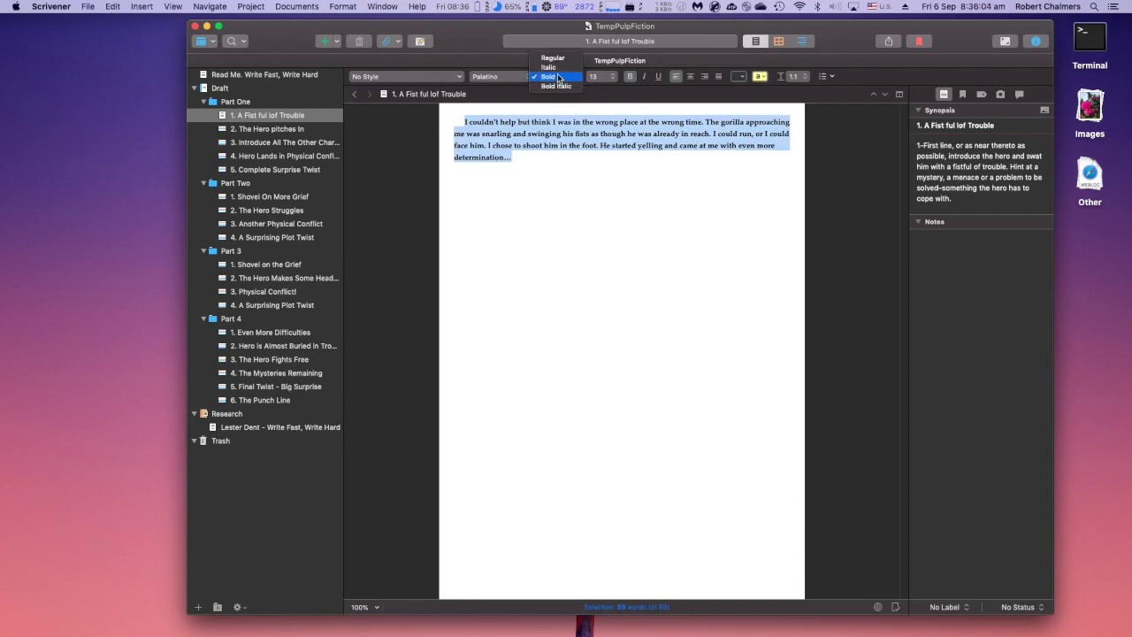
pyautogui.click(581, 188)
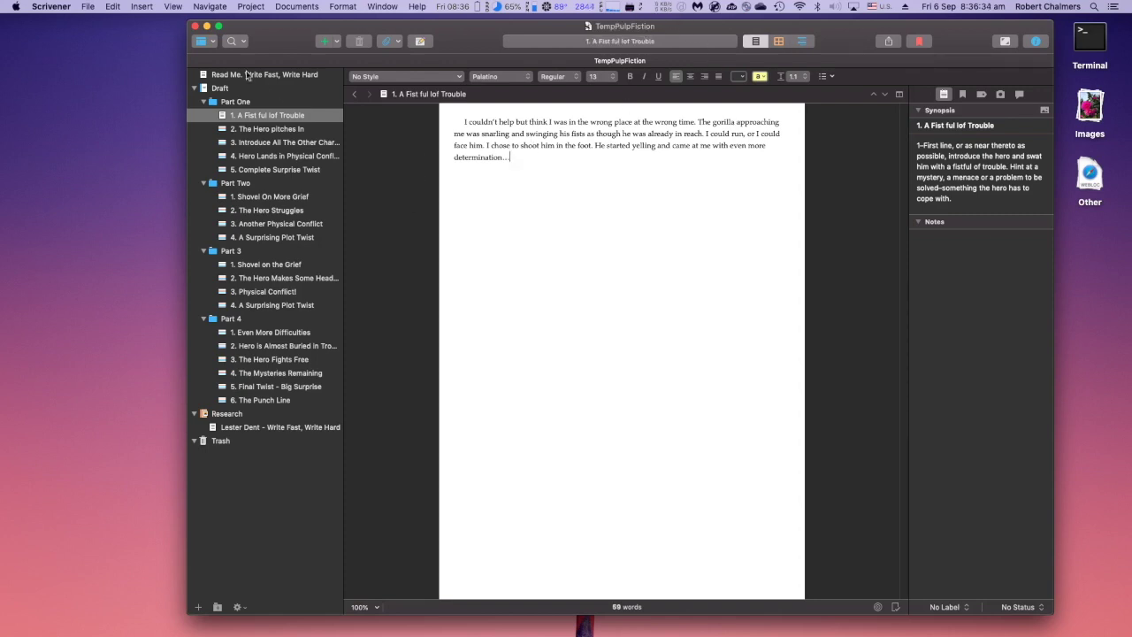
pyautogui.click(88, 7)
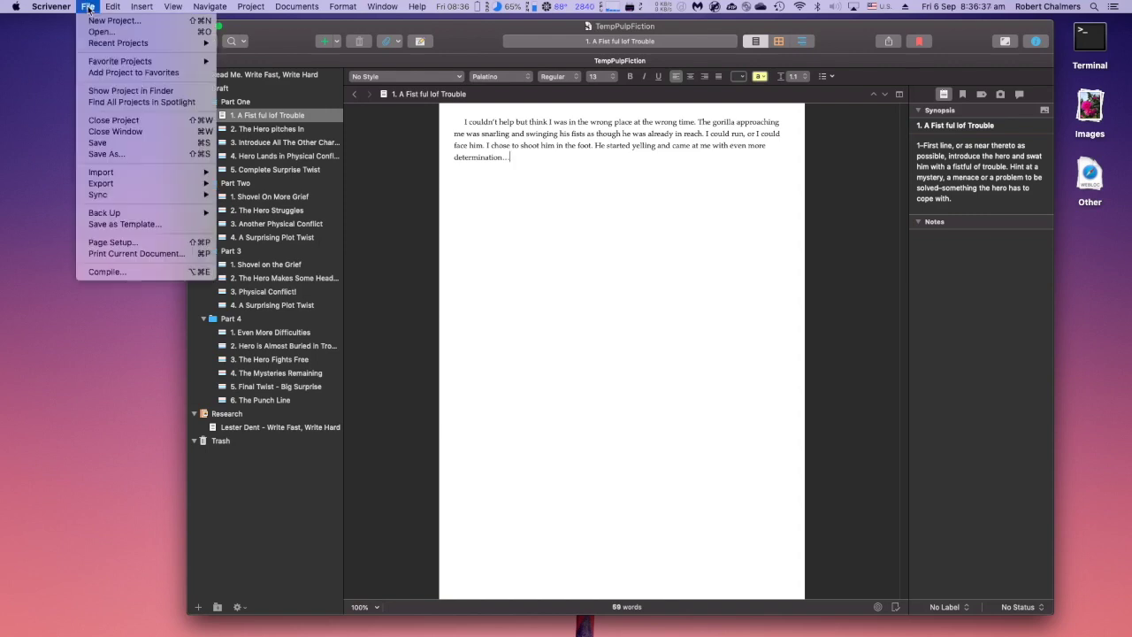
# - Close TempPulpFiction, reopen it from Open Recent, then close it again
pyautogui.click(114, 123)
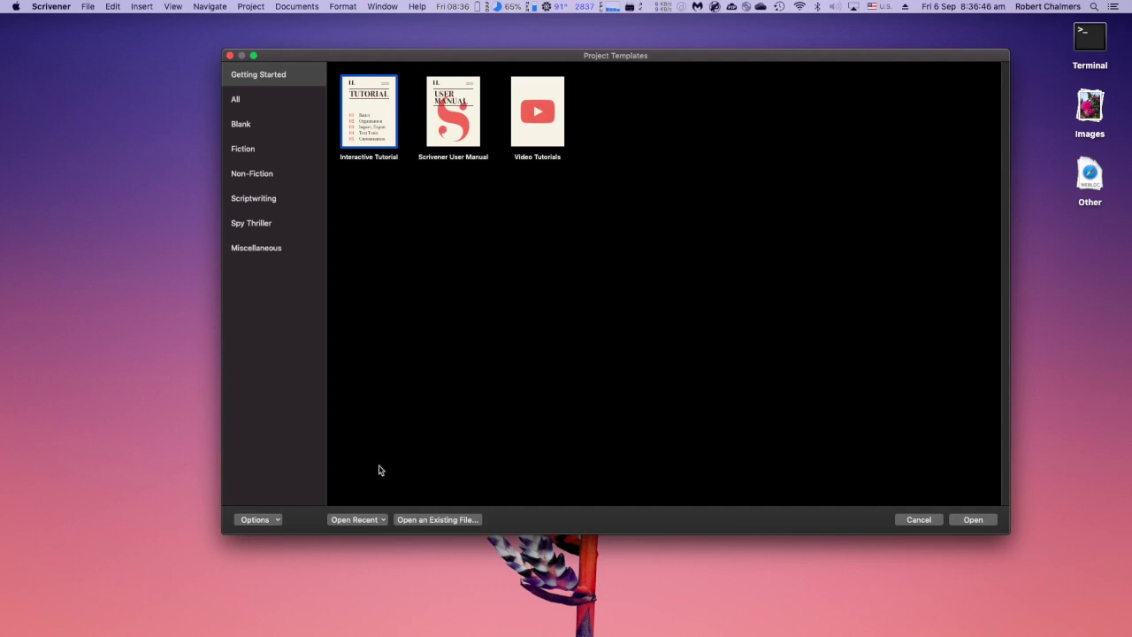
pyautogui.click(373, 518)
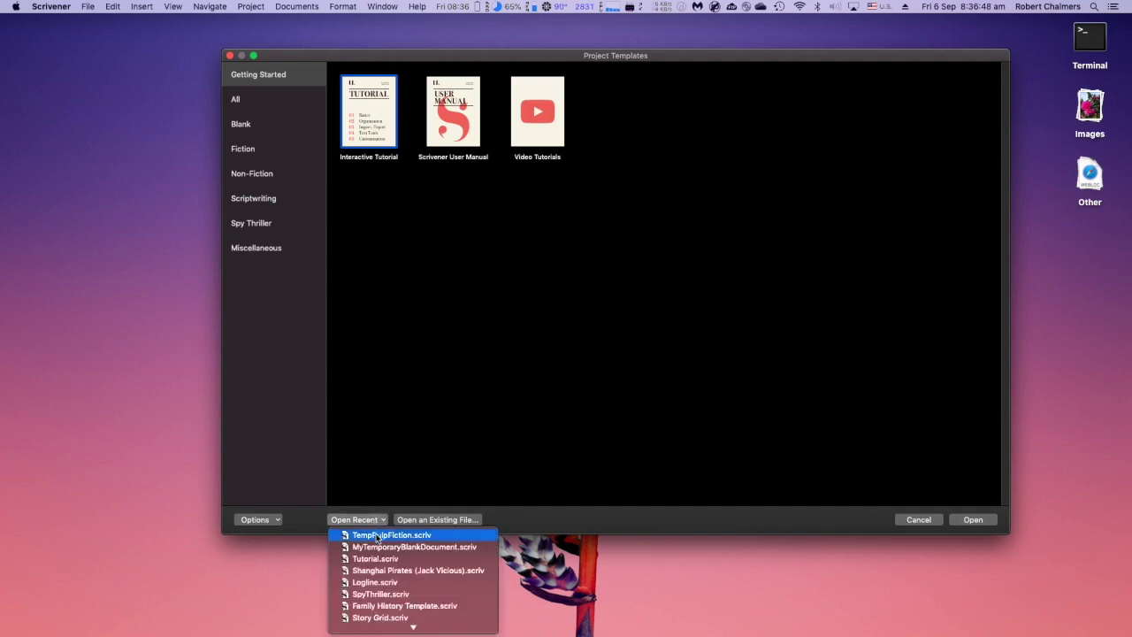
pyautogui.click(377, 536)
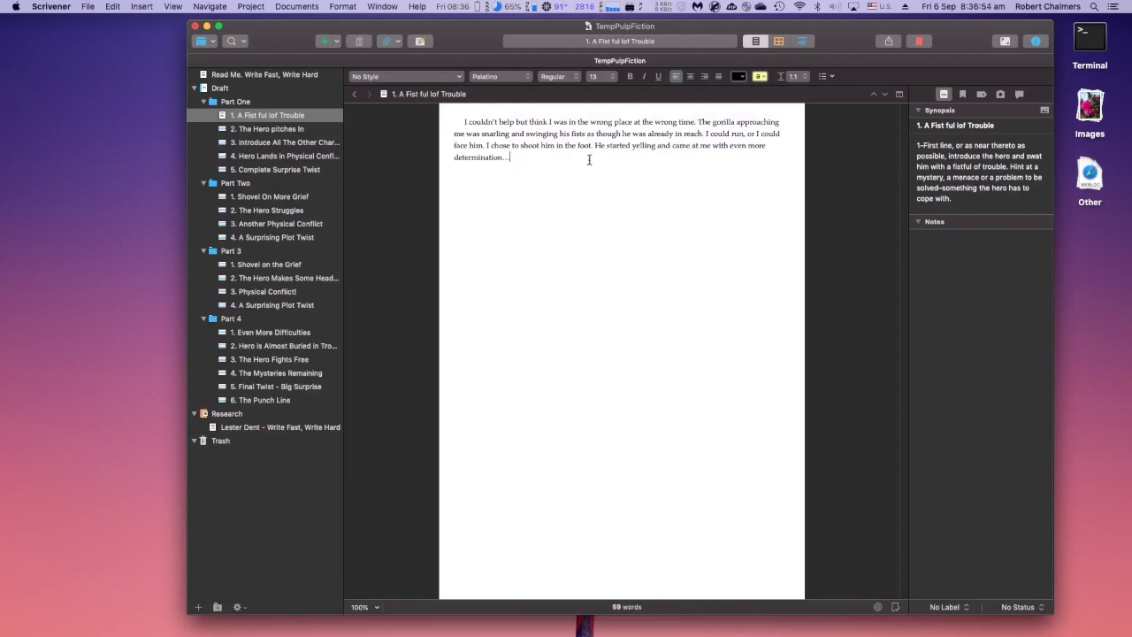
pyautogui.click(90, 8)
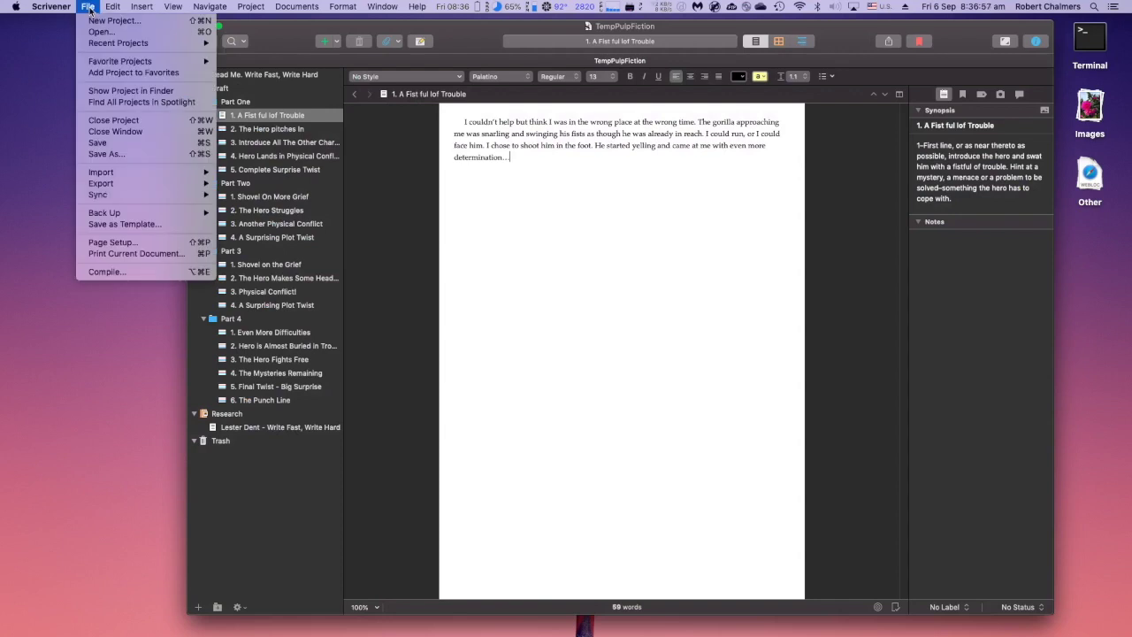
pyautogui.click(126, 119)
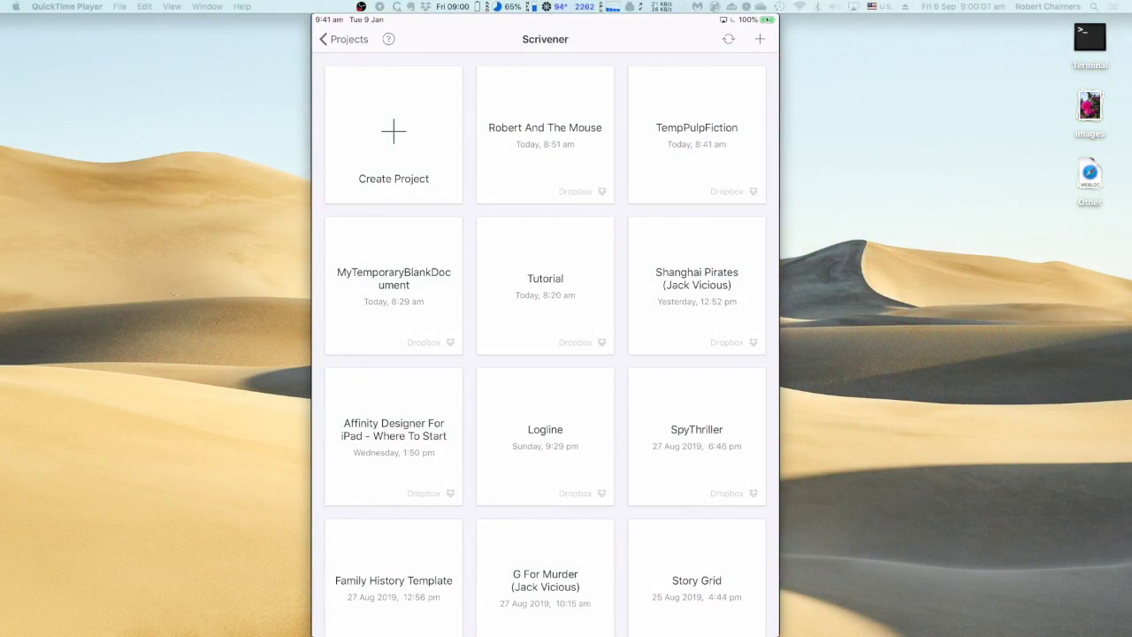
pyautogui.click(343, 39)
pyautogui.click(336, 39)
pyautogui.click(404, 445)
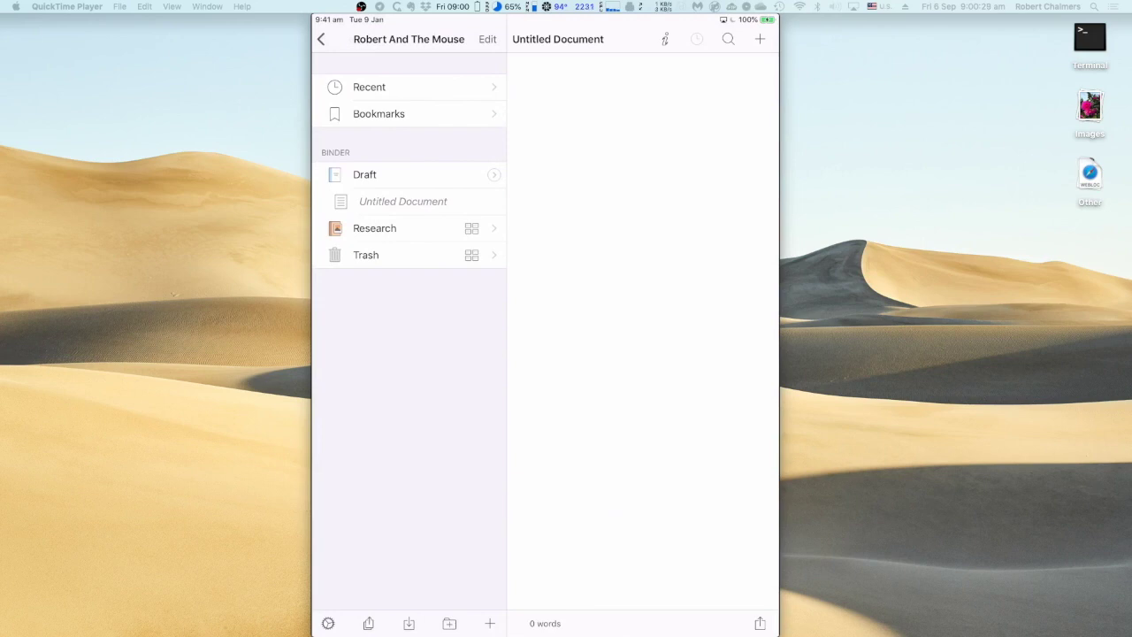
pyautogui.click(364, 174)
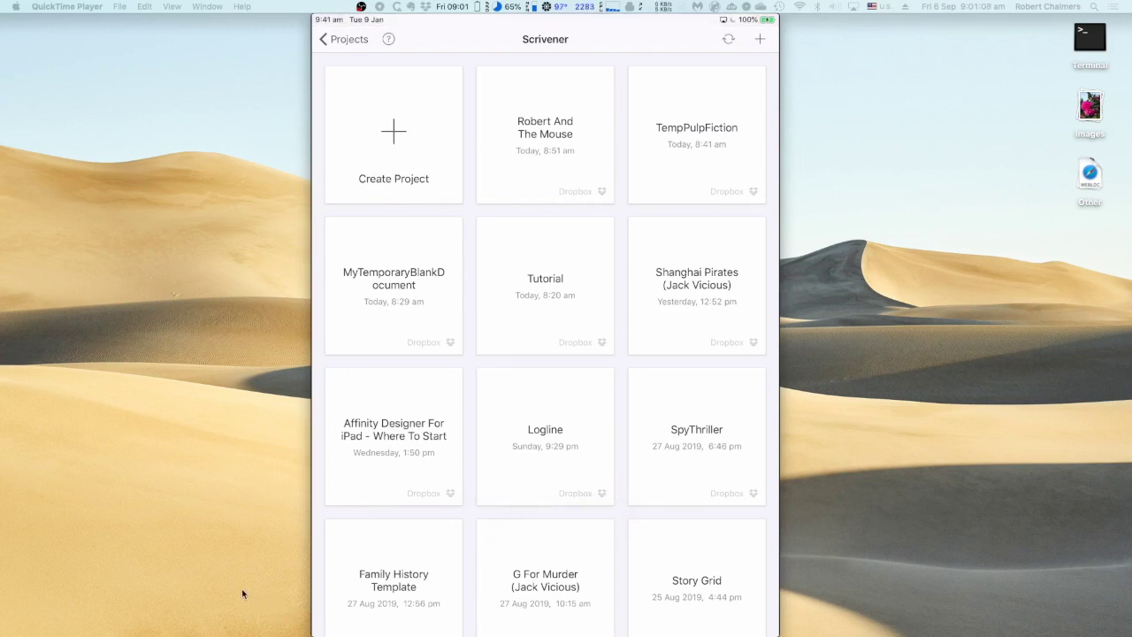
# - Open the Dropbox folder from Finder's Dock menu and narrow it beside the iPad mirror
pyautogui.moveTo(110, 619)
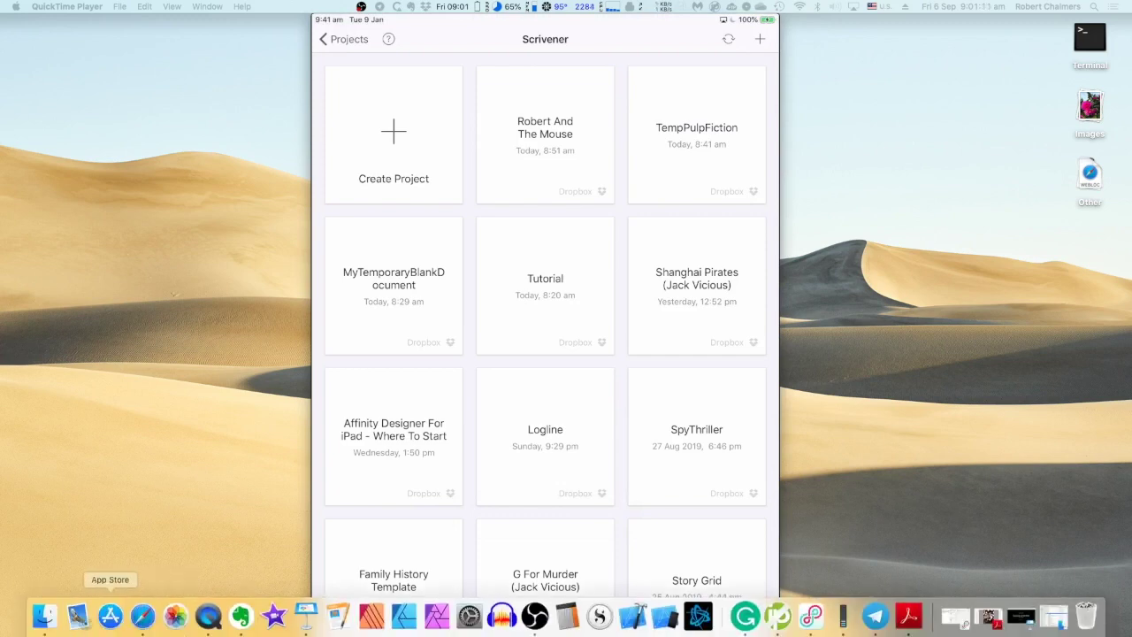
pyautogui.rightClick(47, 621)
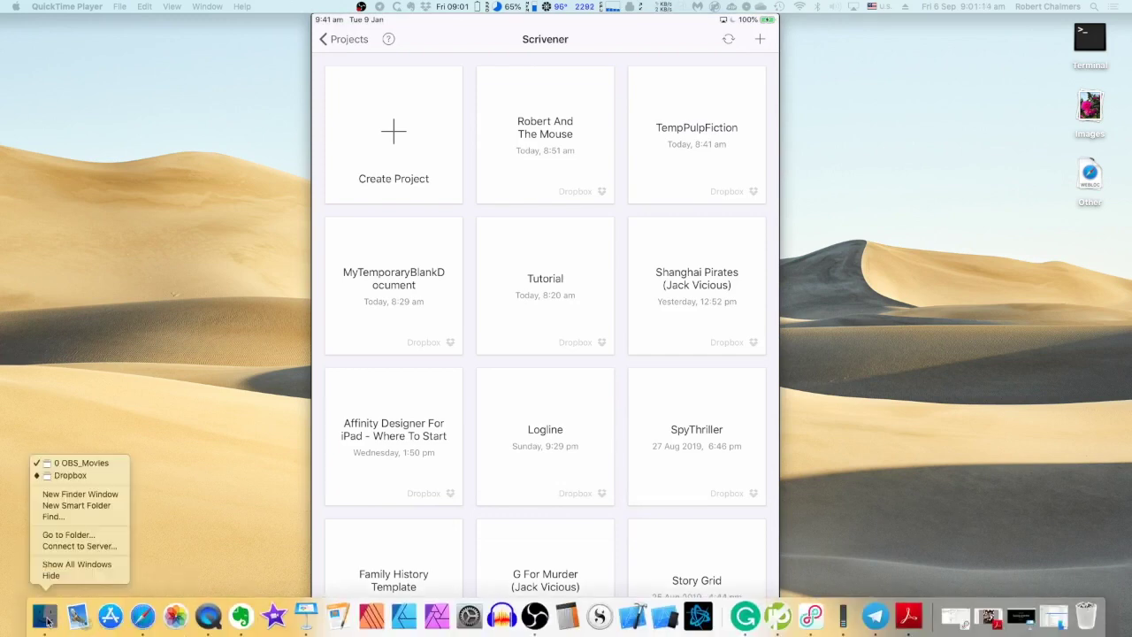
pyautogui.click(80, 477)
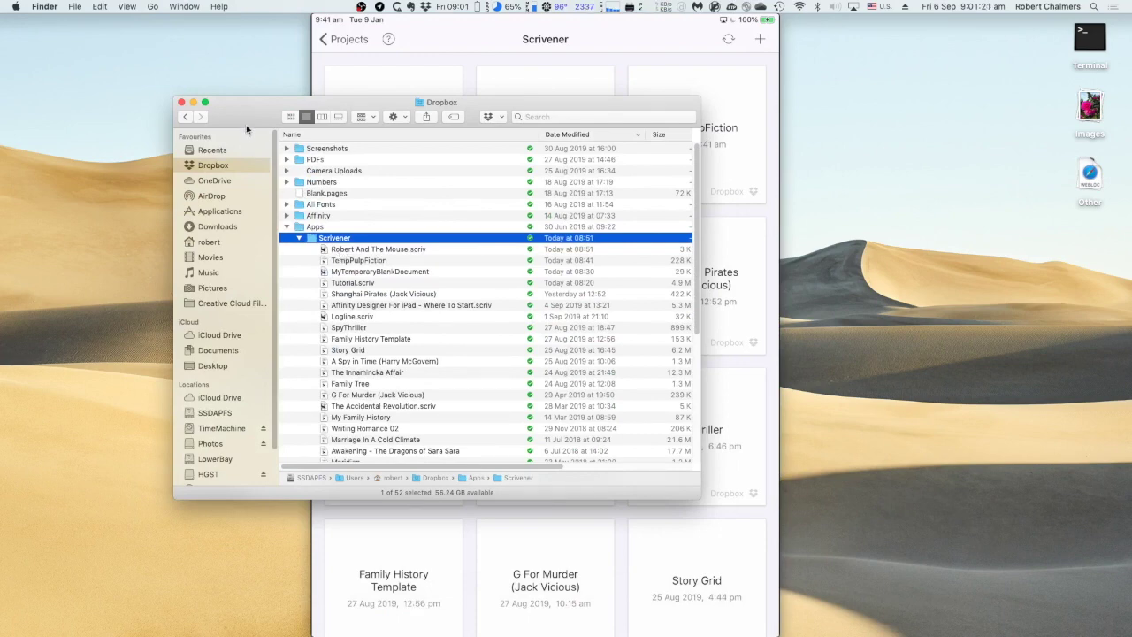
pyautogui.moveTo(245, 120); pyautogui.dragTo(120, 136)
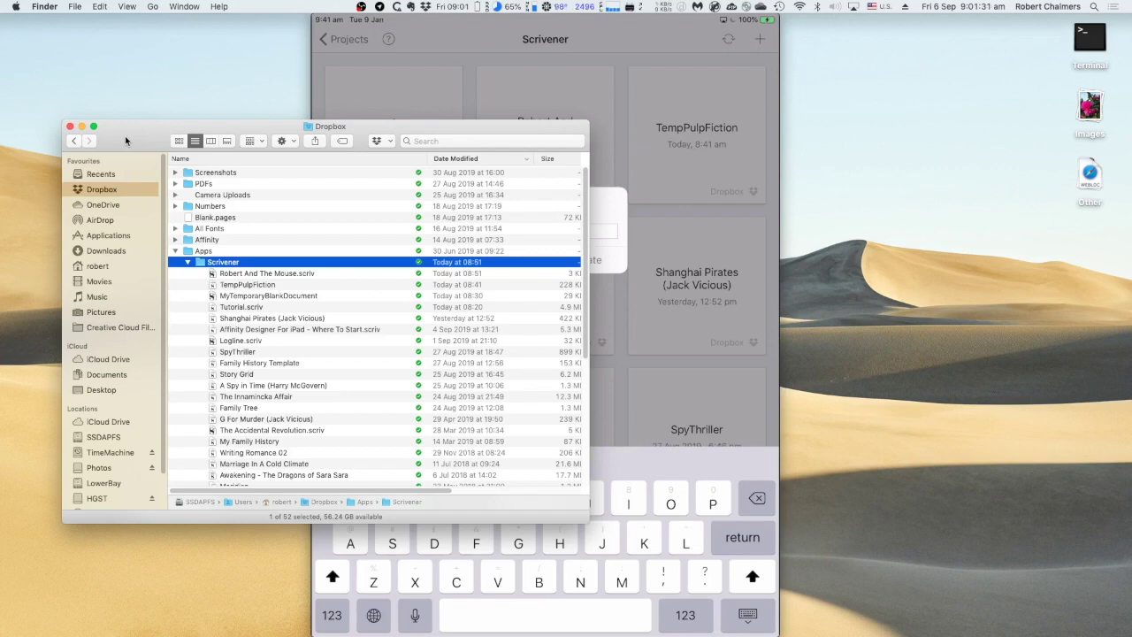
pyautogui.moveTo(524, 125); pyautogui.dragTo(474, 130)
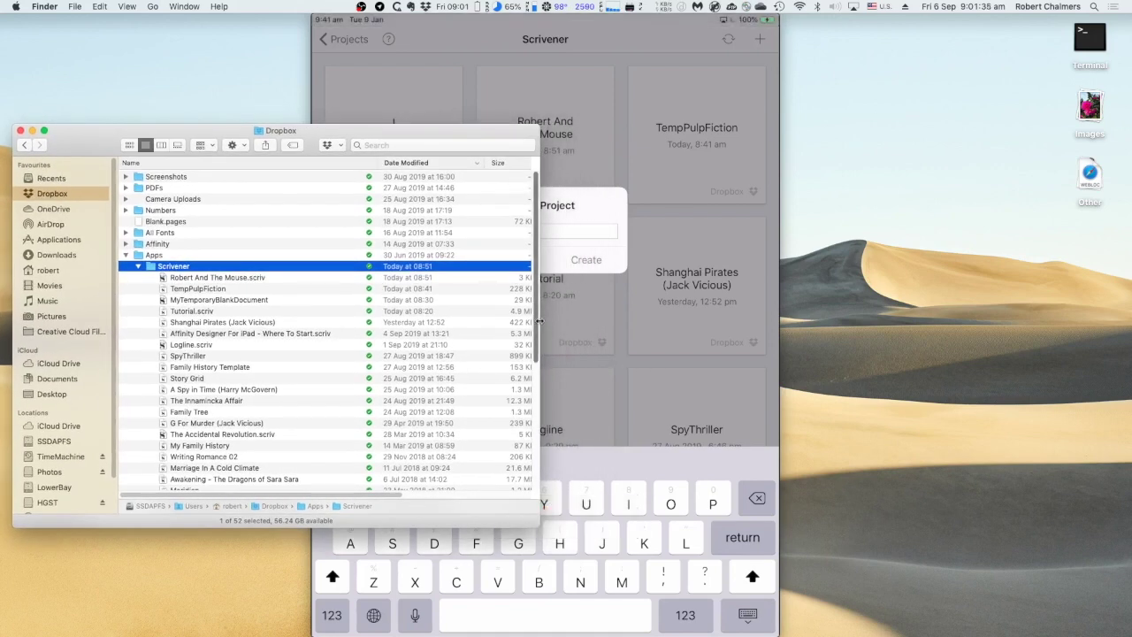
pyautogui.moveTo(538, 322); pyautogui.dragTo(302, 319)
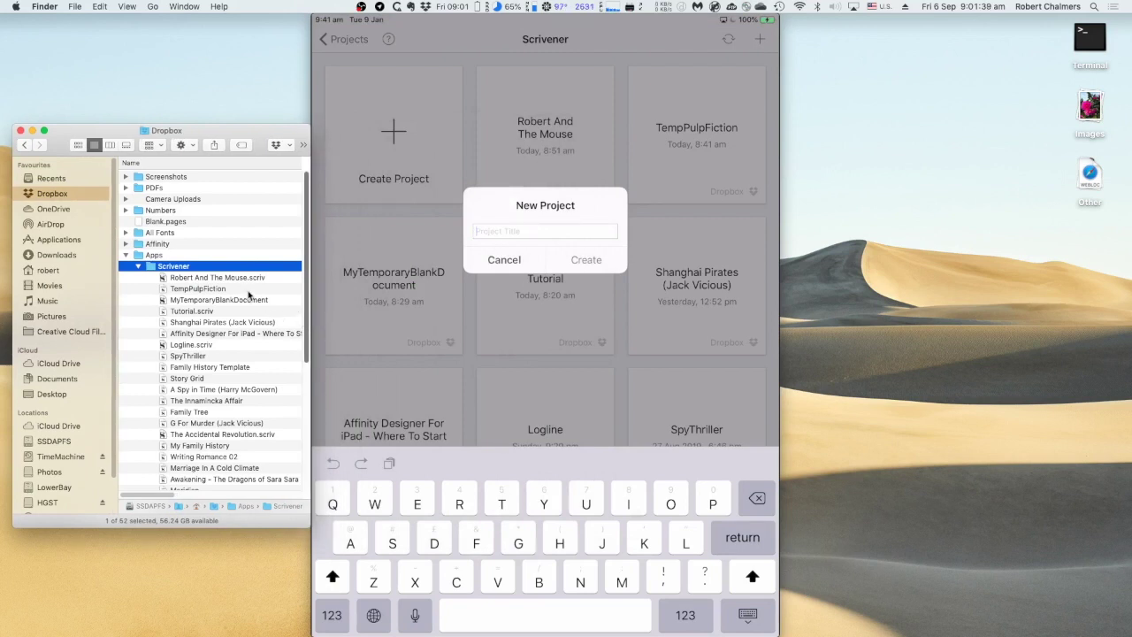
# - Enter 'Robert And The Giant Rat' as the new project title and confirm
pyautogui.write('Ro')
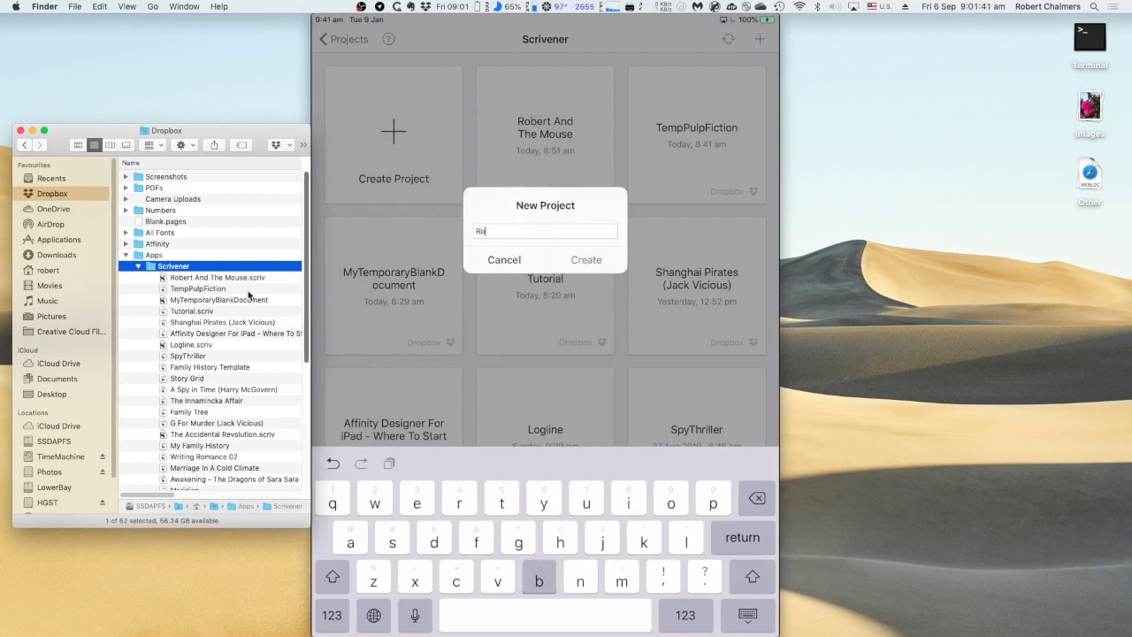
pyautogui.write('bert An')
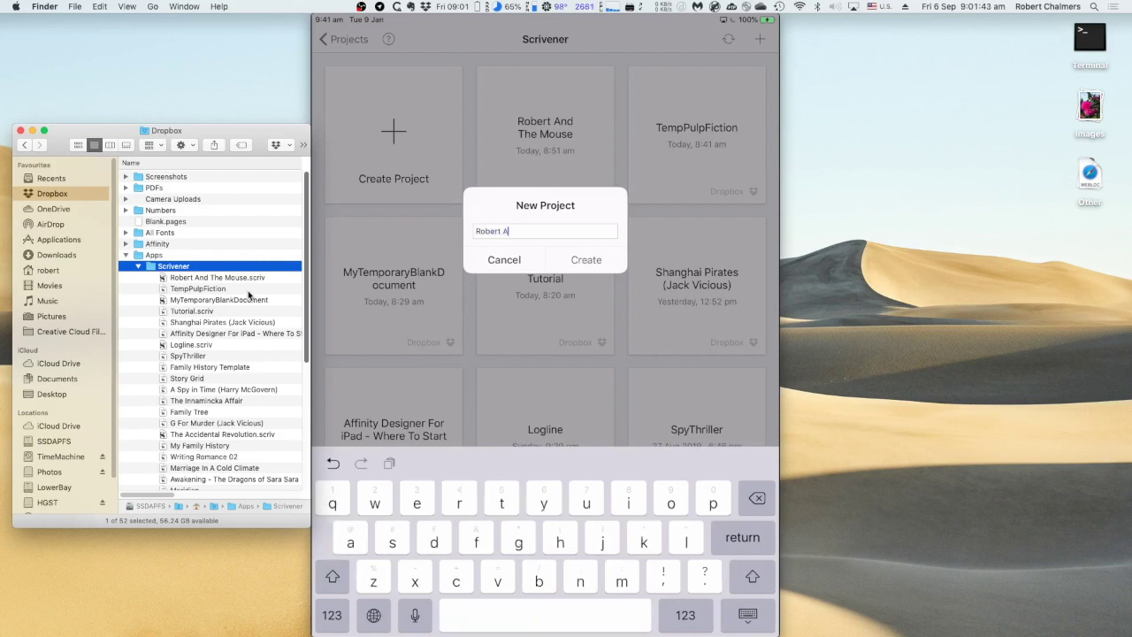
pyautogui.write('d The Giant Rat')
pyautogui.press('Return')
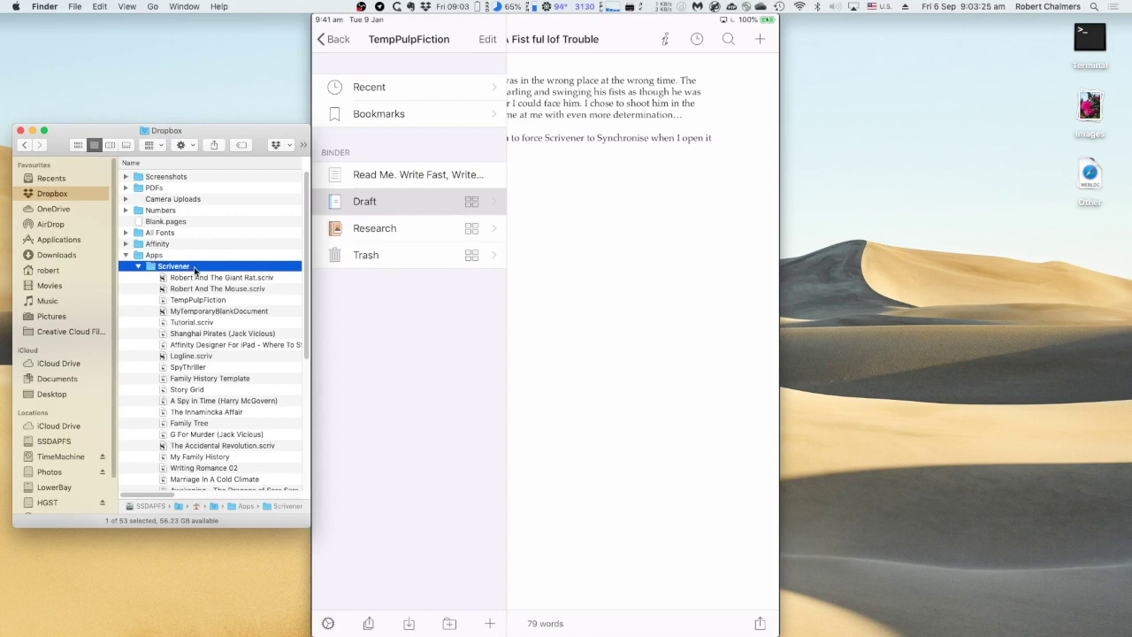
# - Select Robert And The Giant Rat.scriv in Finder's Dropbox > Apps > Scrivener list
pyautogui.scroll(-5, 208, 327)
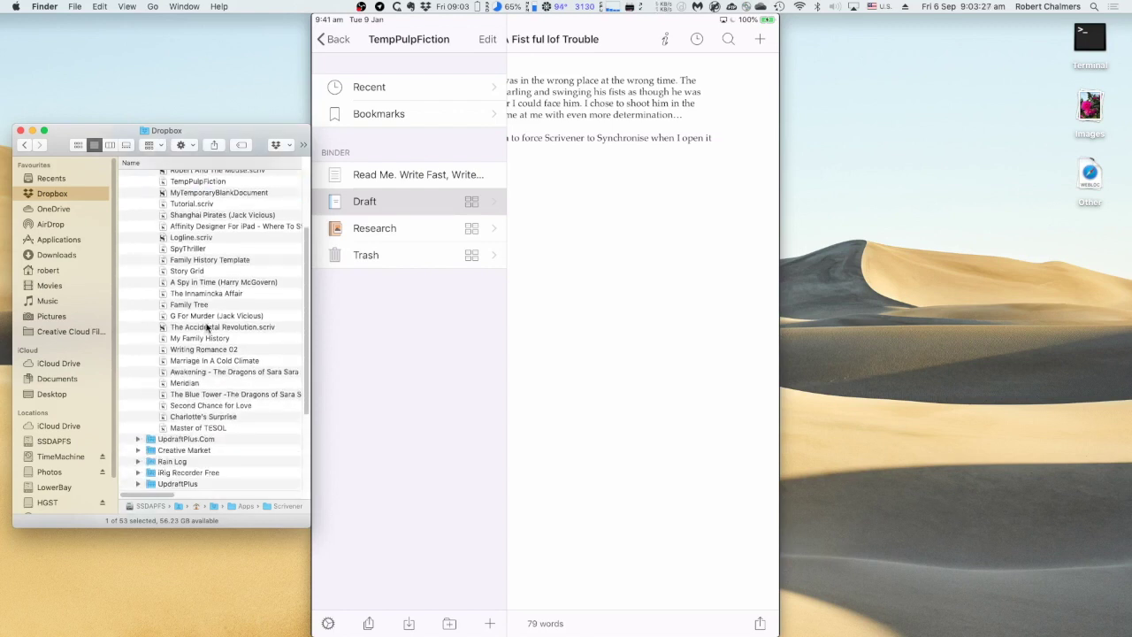
pyautogui.scroll(-1, 208, 329)
pyautogui.scroll(-2, 205, 329)
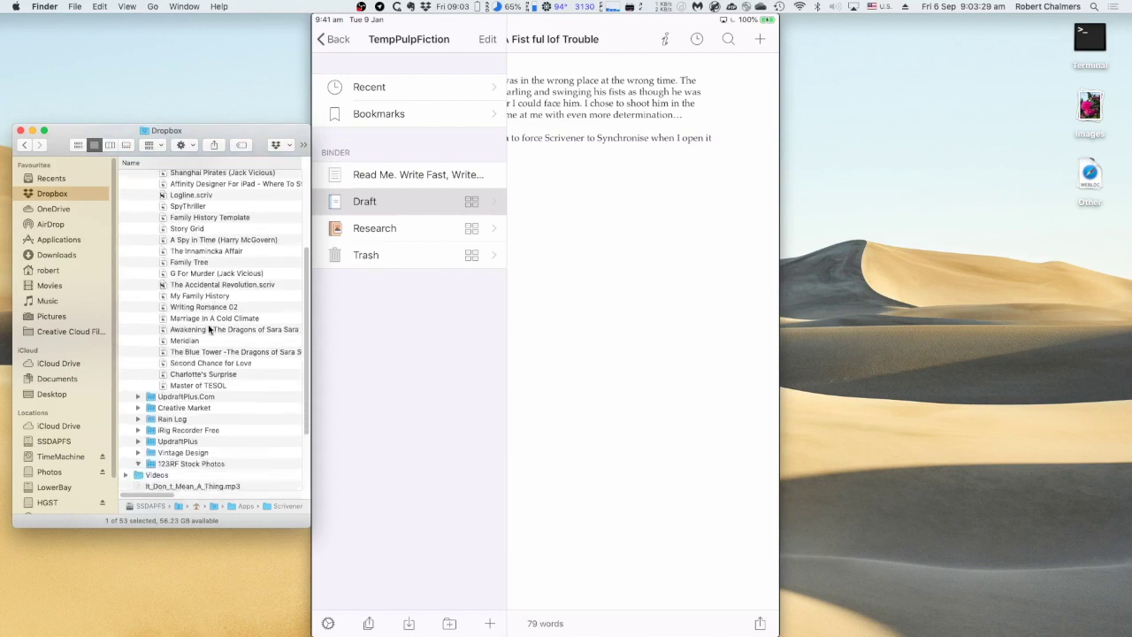
pyautogui.scroll(6, 208, 327)
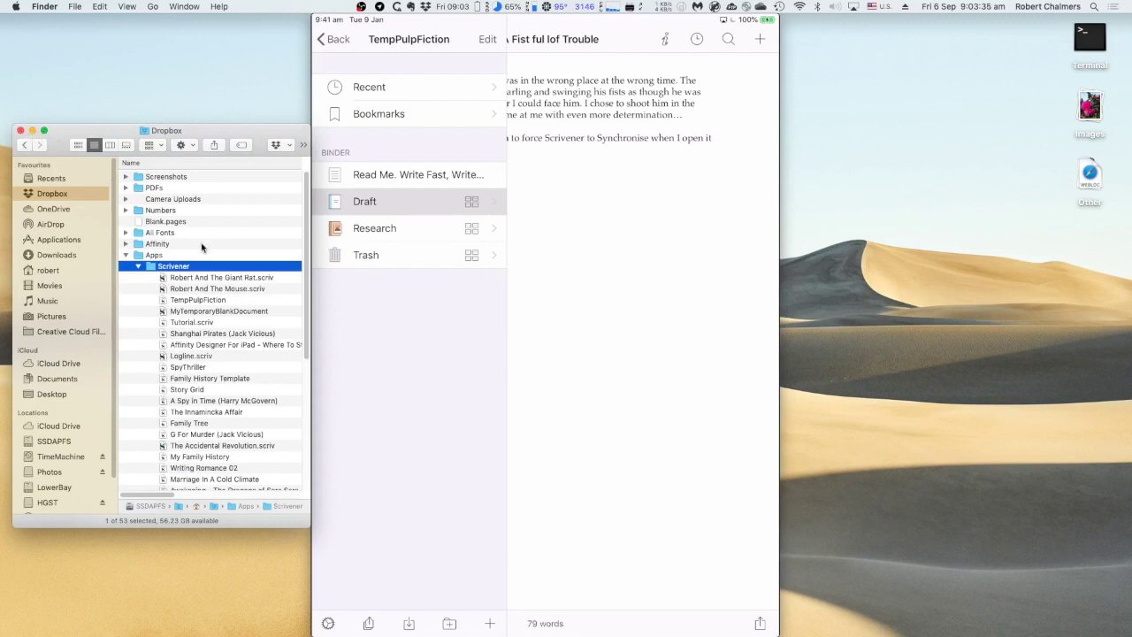
pyautogui.click(220, 279)
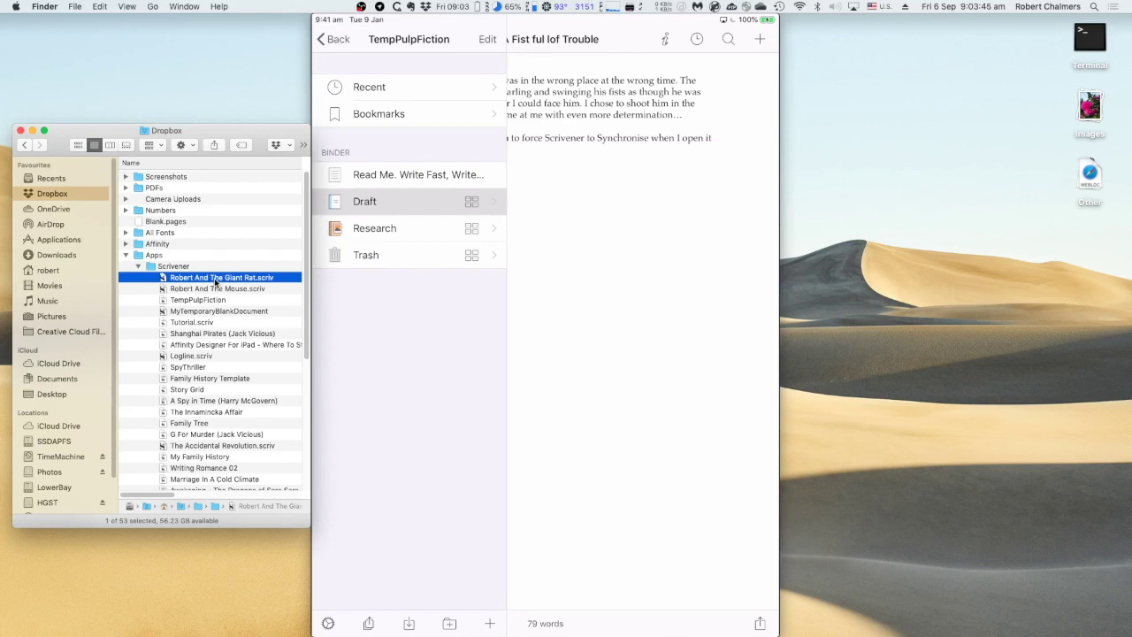
pyautogui.moveTo(426, 344)
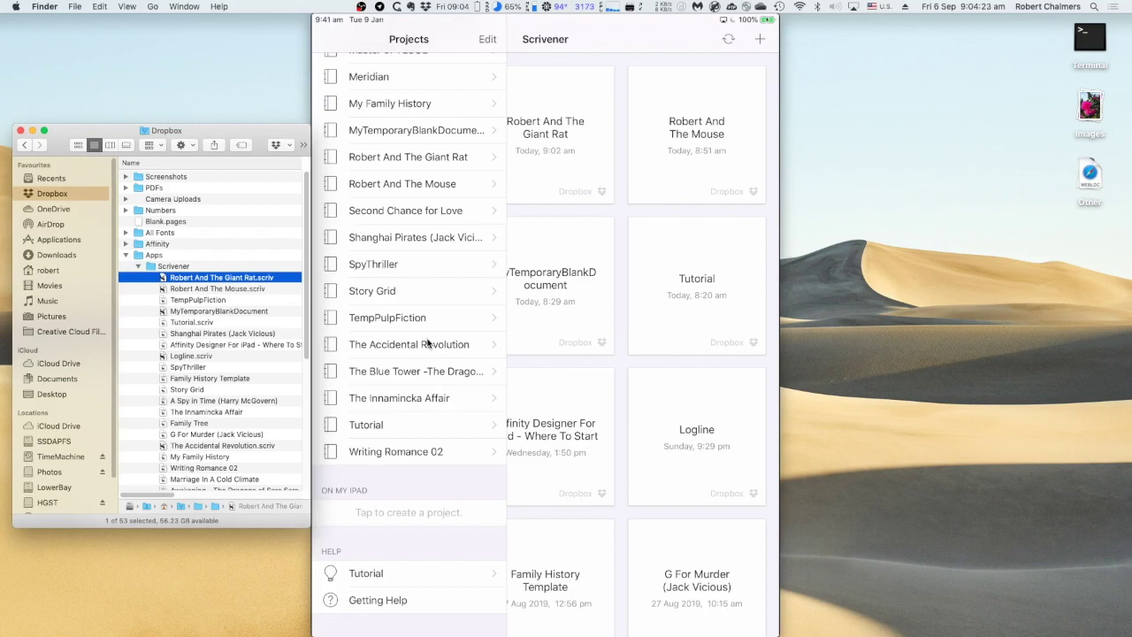
# - Scroll the Projects sidebar to the top and return to the full project grid
pyautogui.scroll(10, 427, 343)
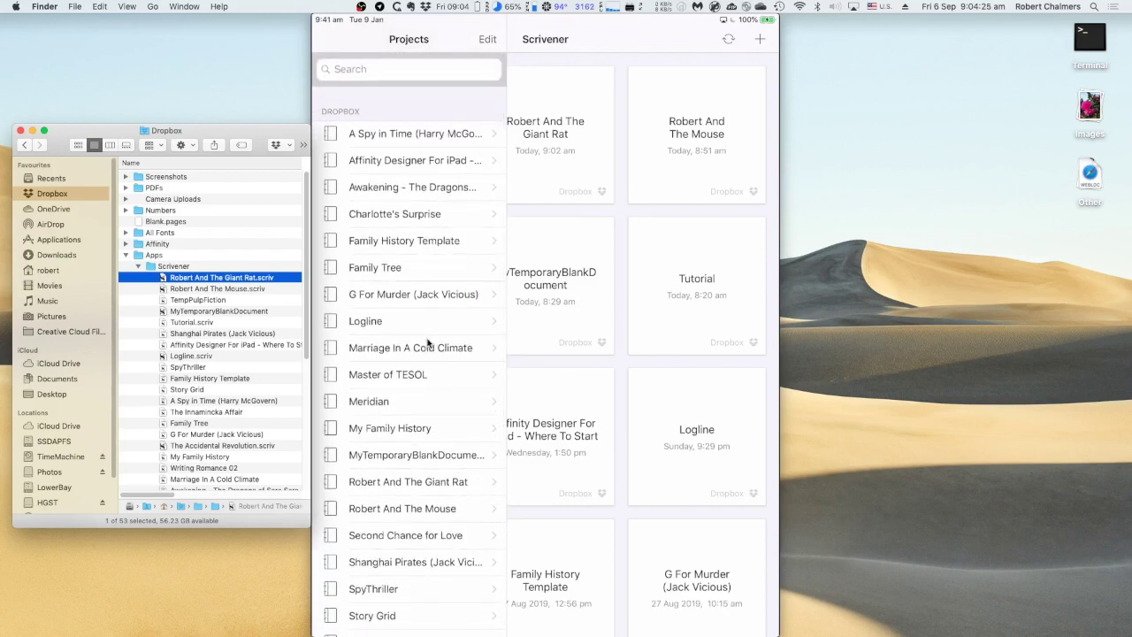
pyautogui.click(427, 345)
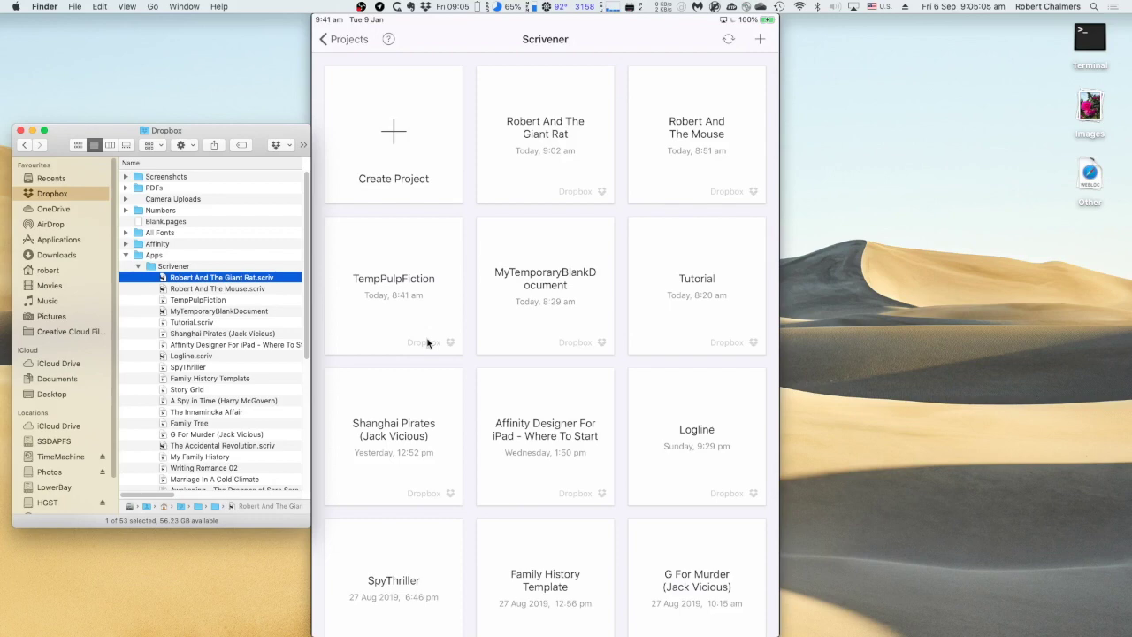
pyautogui.scroll(-15, 427, 342)
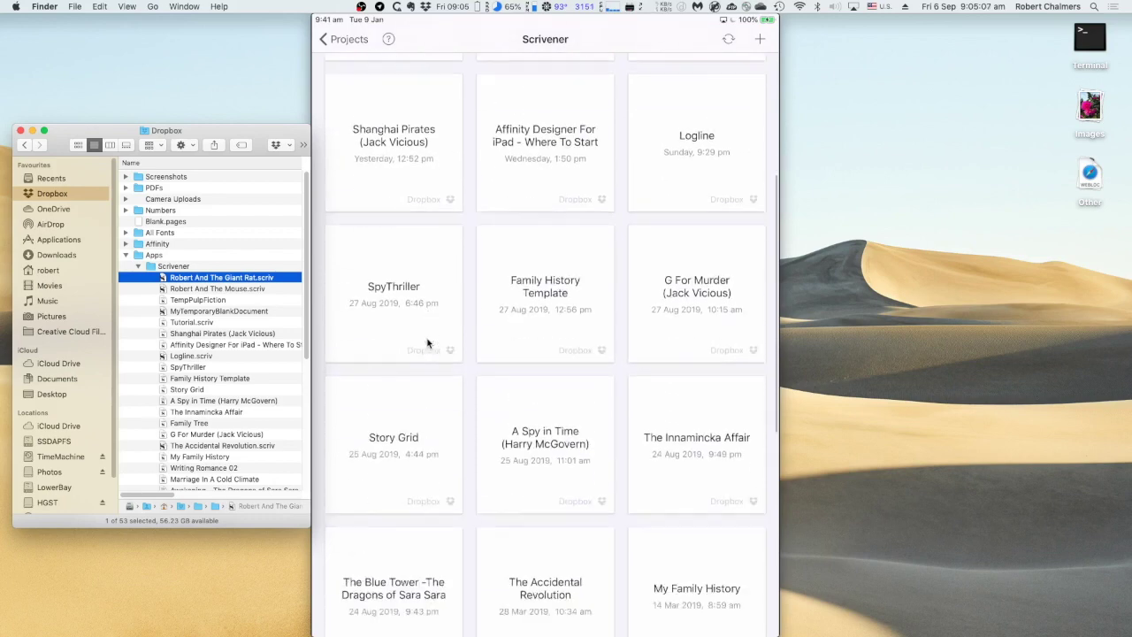
pyautogui.scroll(-3, 427, 342)
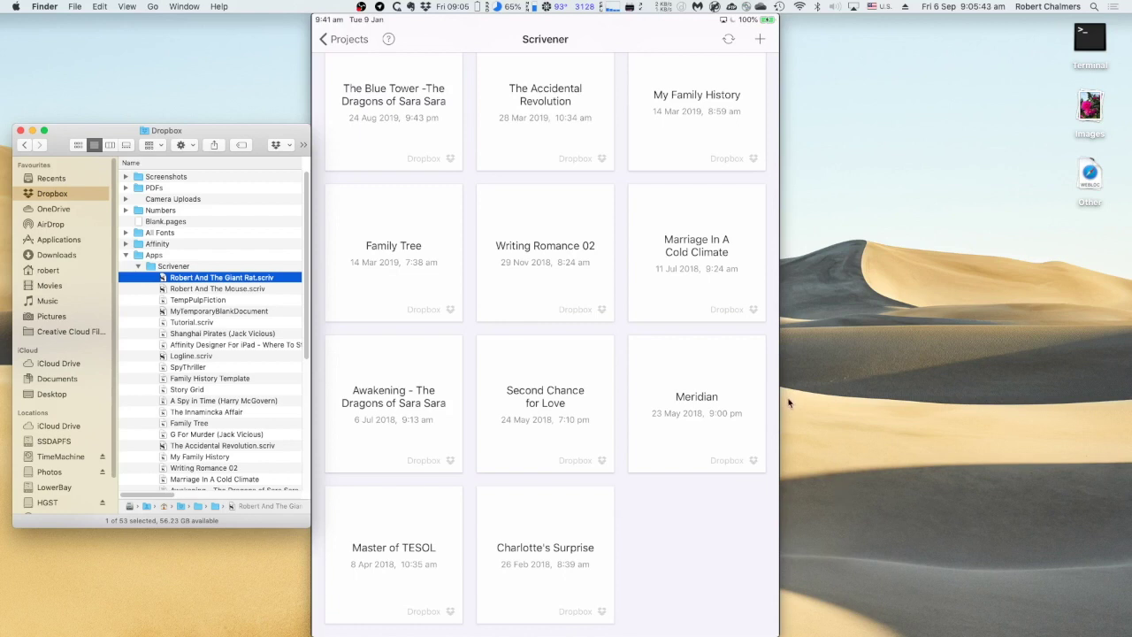
pyautogui.moveTo(733, 374)
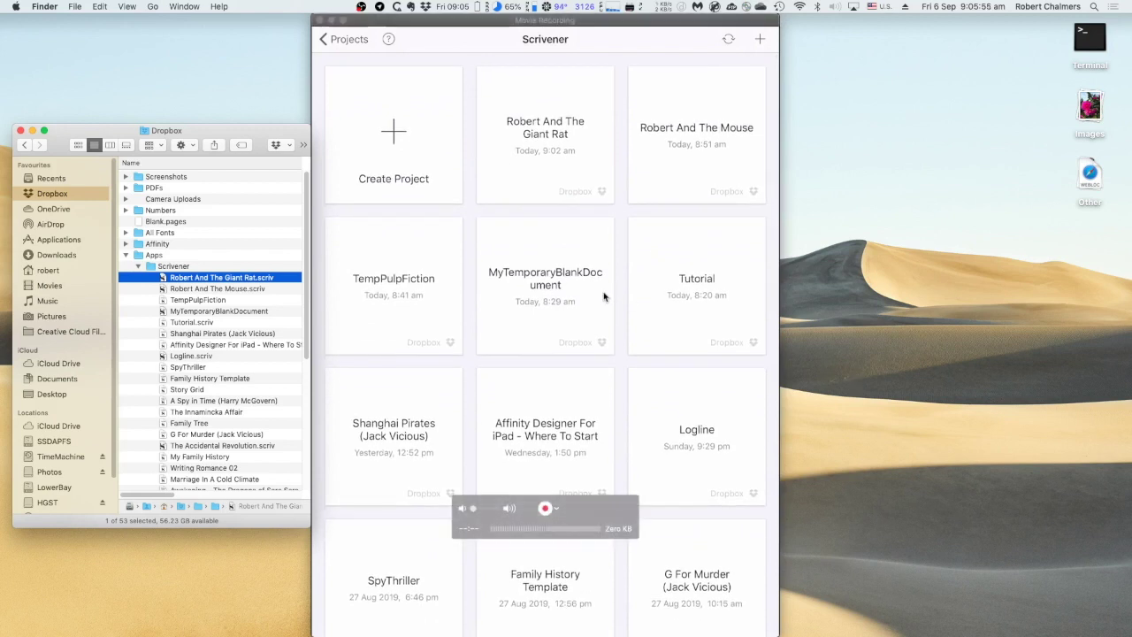
# - Close the Finder Dropbox folder window so only the iPad project grid remains
pyautogui.click(20, 132)
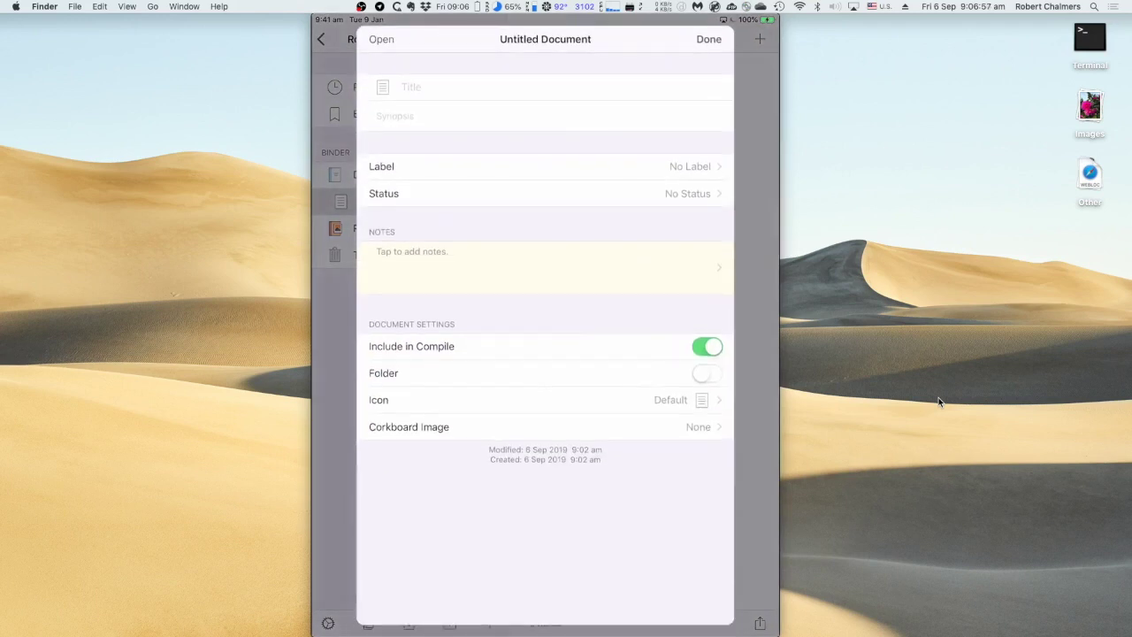
# - Retitle the Untitled Document in the Draft as 'Chapter 1'
pyautogui.write('C')
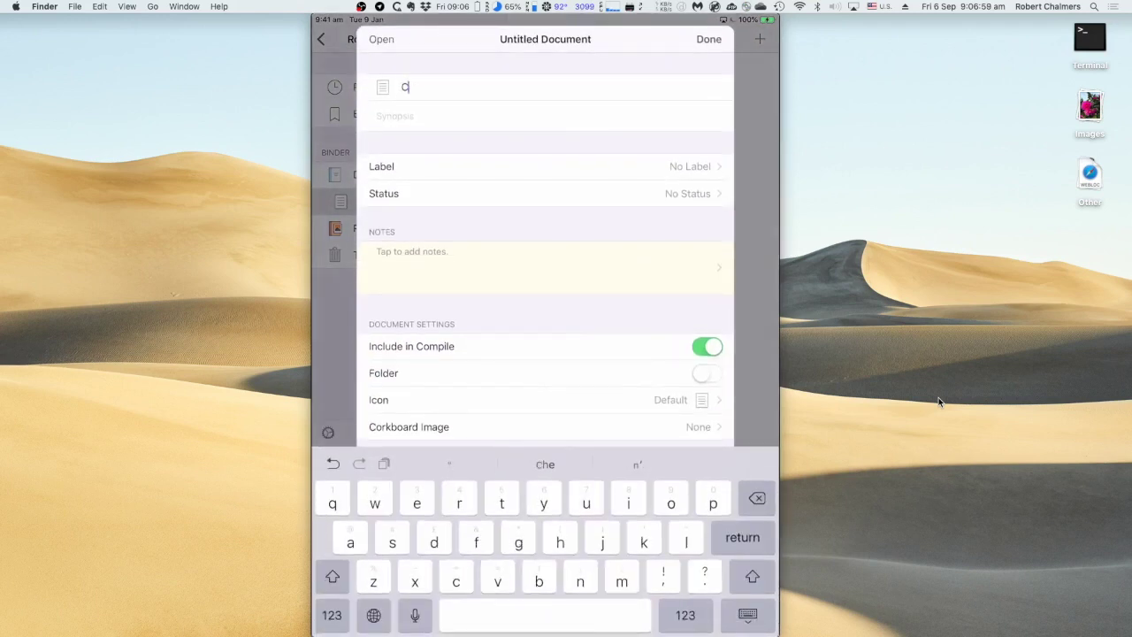
pyautogui.write('hapter ')
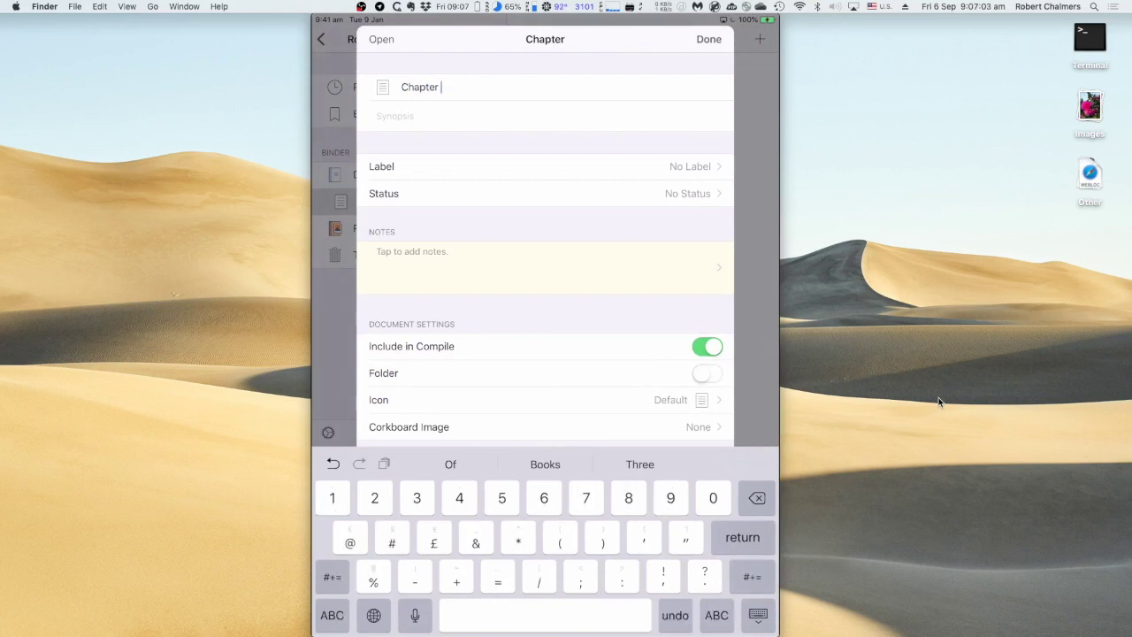
pyautogui.write('1')
pyautogui.press('Return')
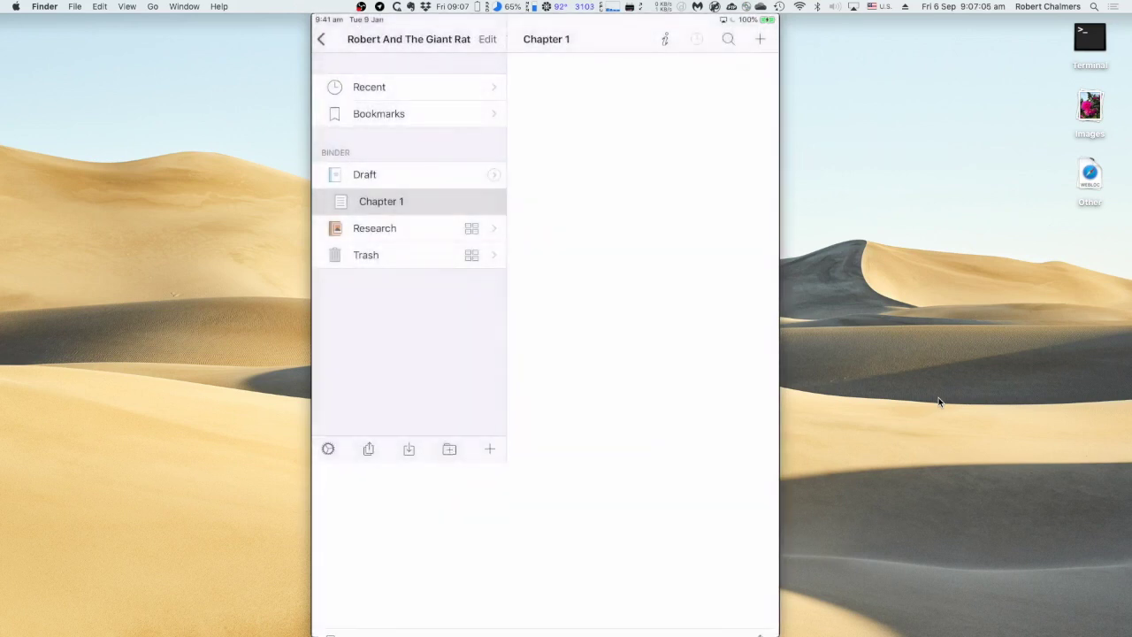